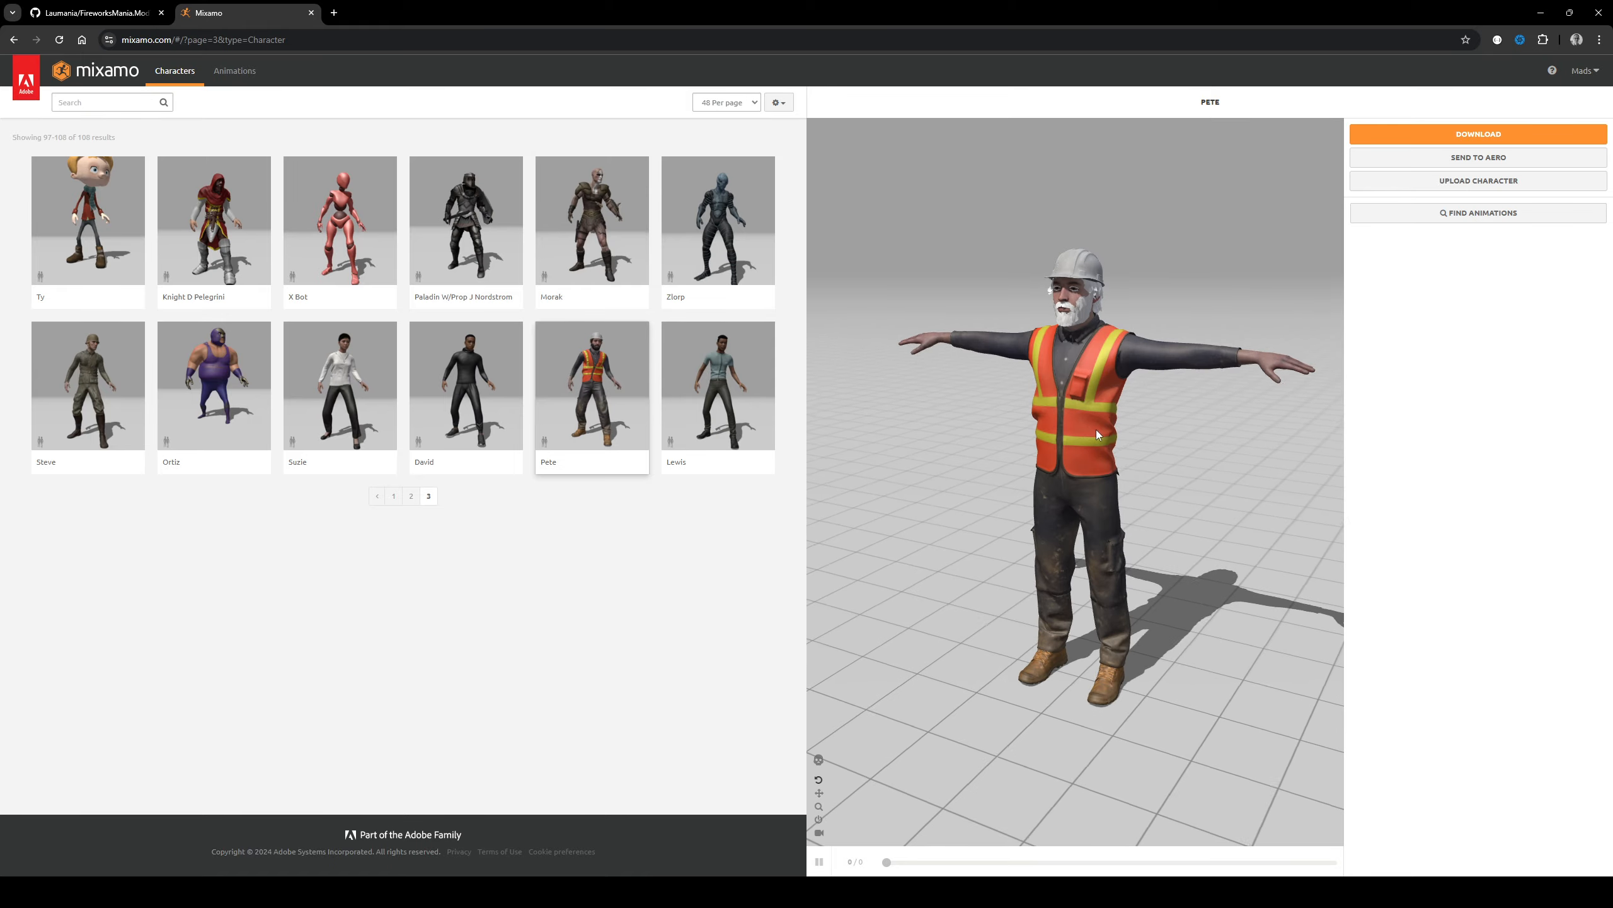
# Download the Pete character in FBX for Unity(.fbx) format with the T-Pose
pyautogui.moveTo(1097, 429); pyautogui.dragTo(1069, 376)
pyautogui.scroll(5, 1093, 378)
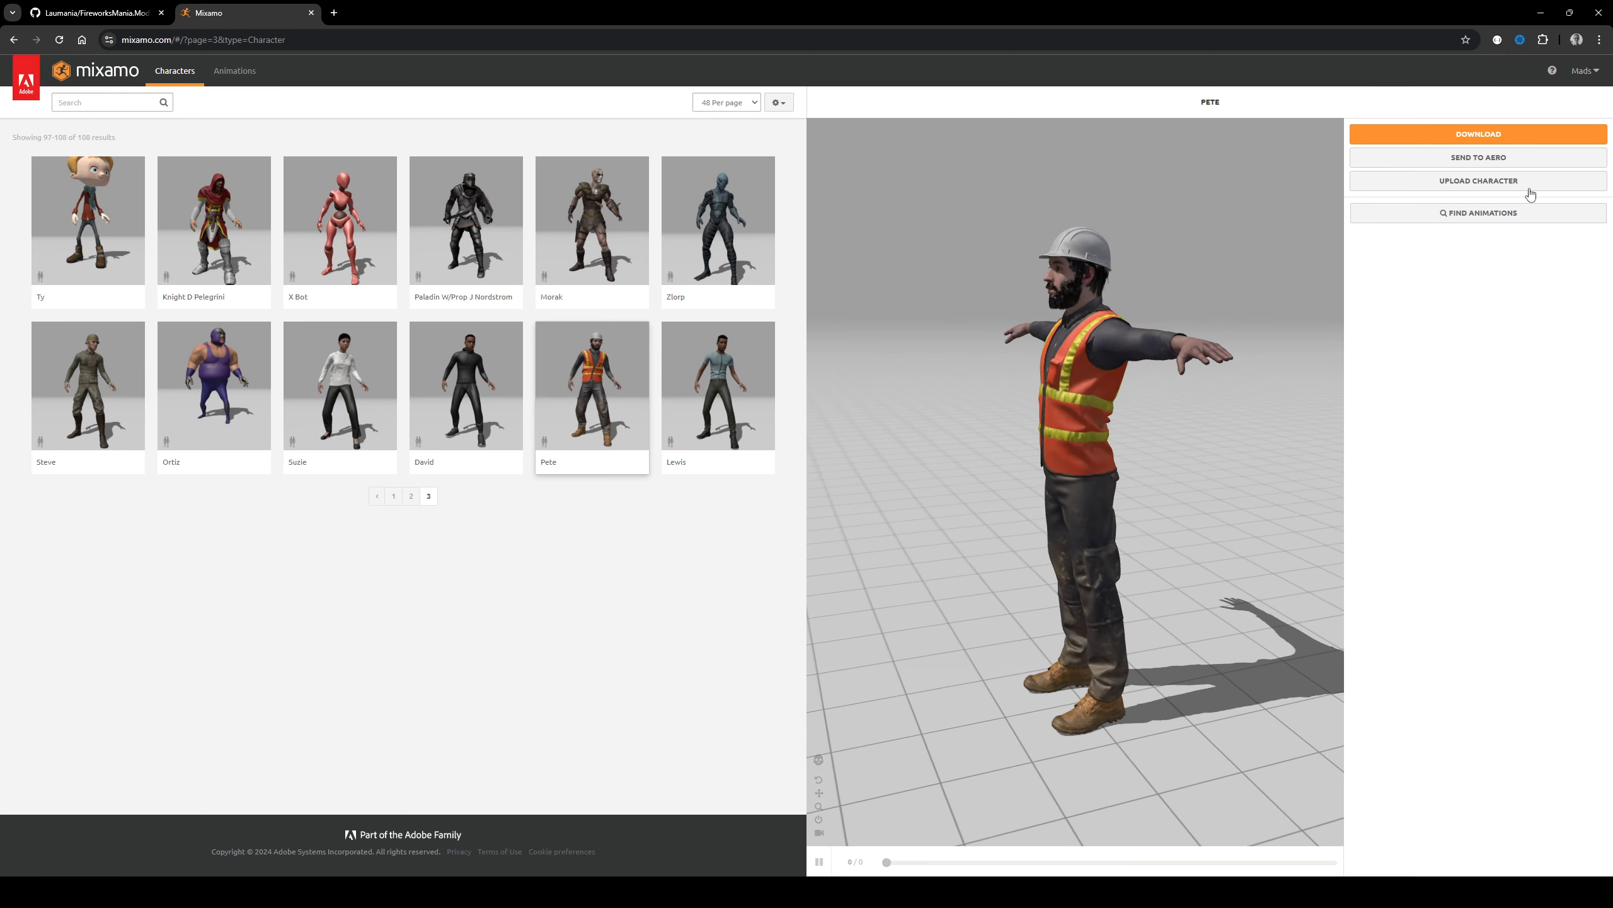
pyautogui.click(1474, 135)
pyautogui.click(790, 188)
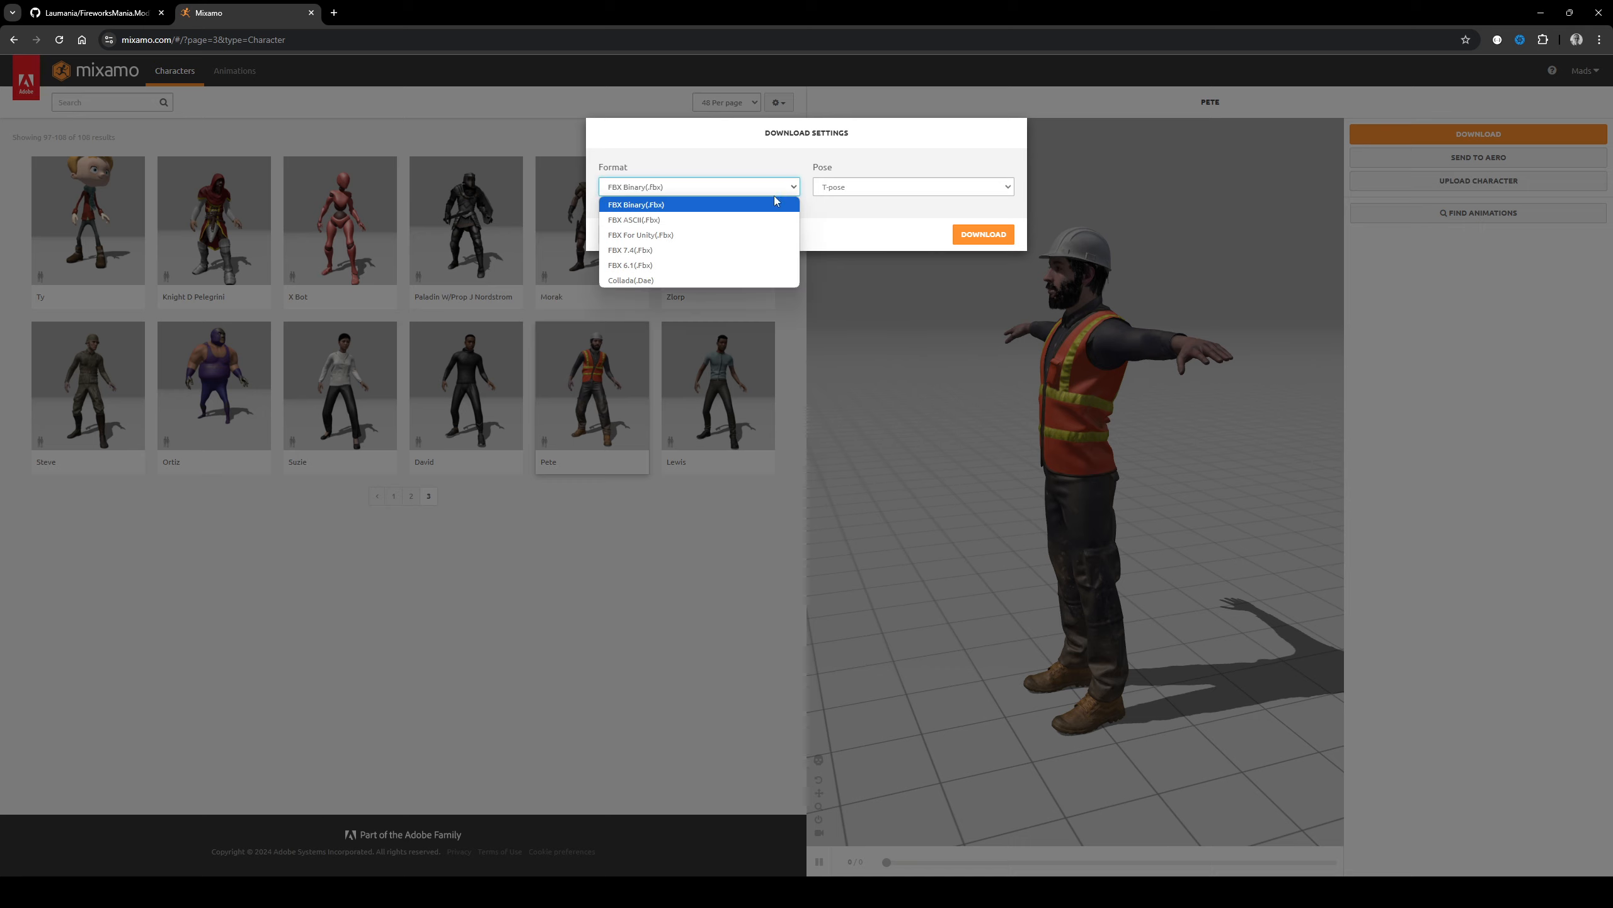
pyautogui.click(651, 238)
pyautogui.click(891, 191)
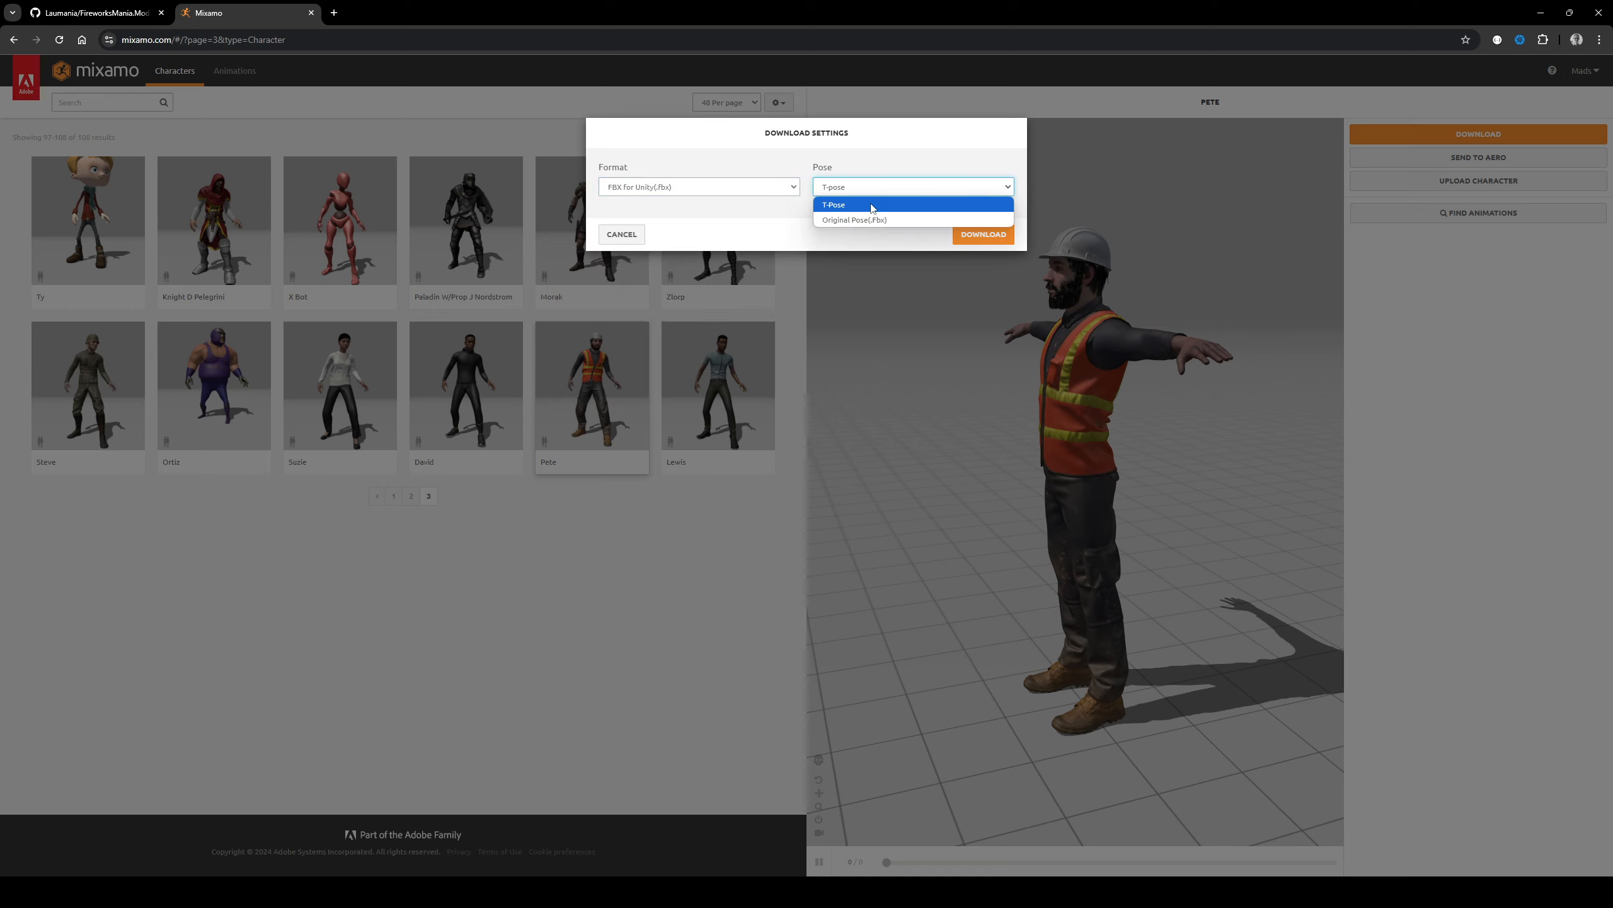
pyautogui.click(869, 206)
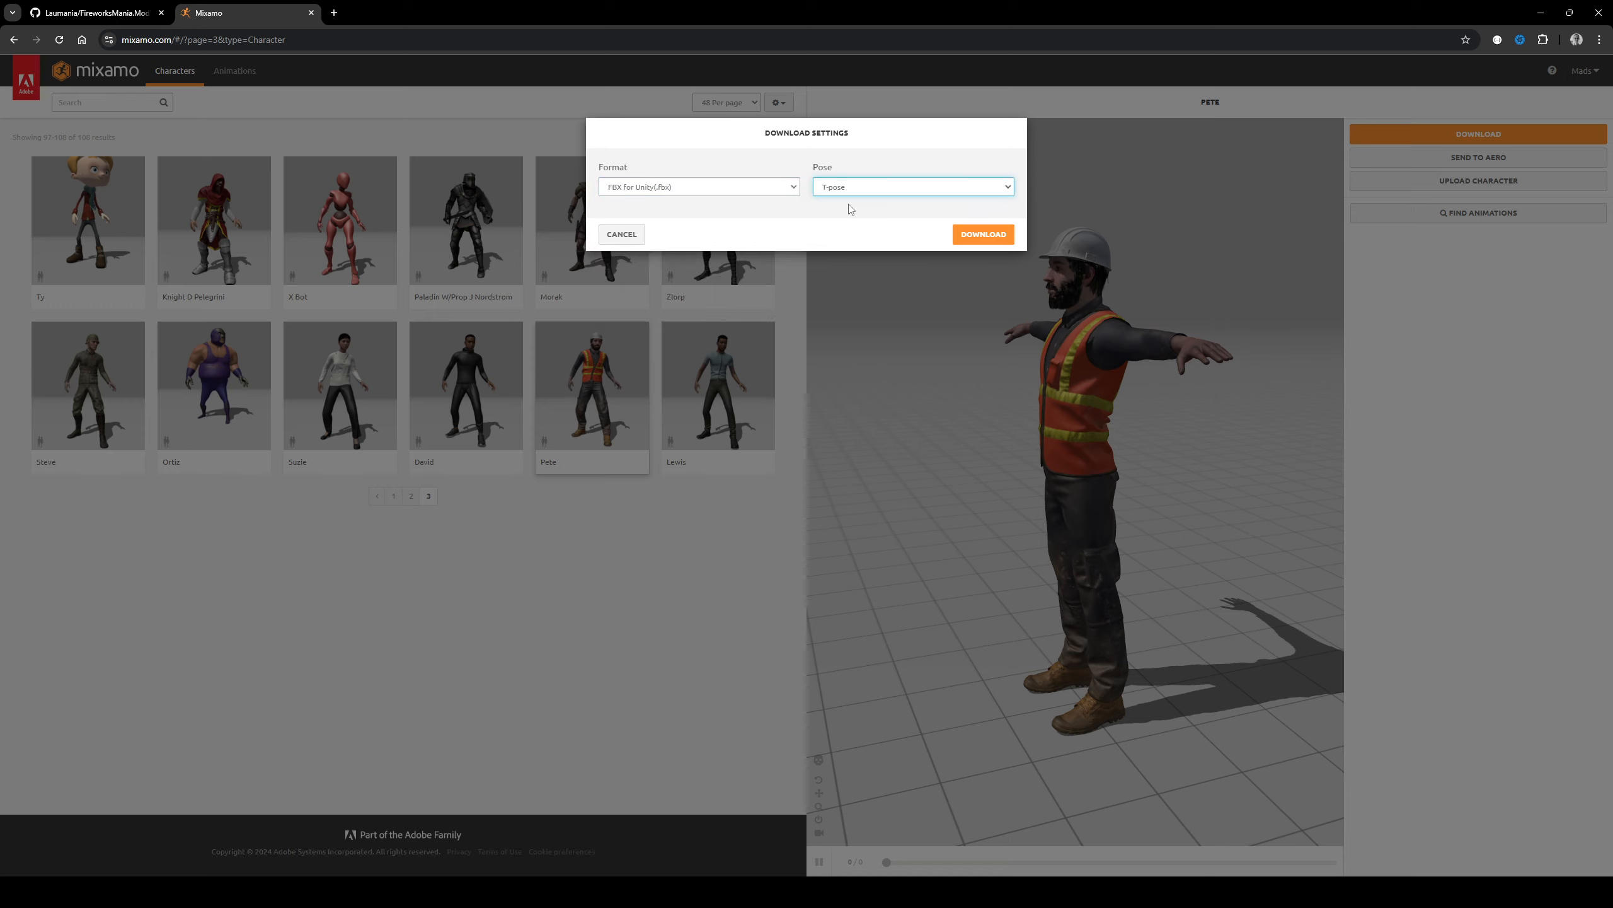
pyautogui.click(988, 236)
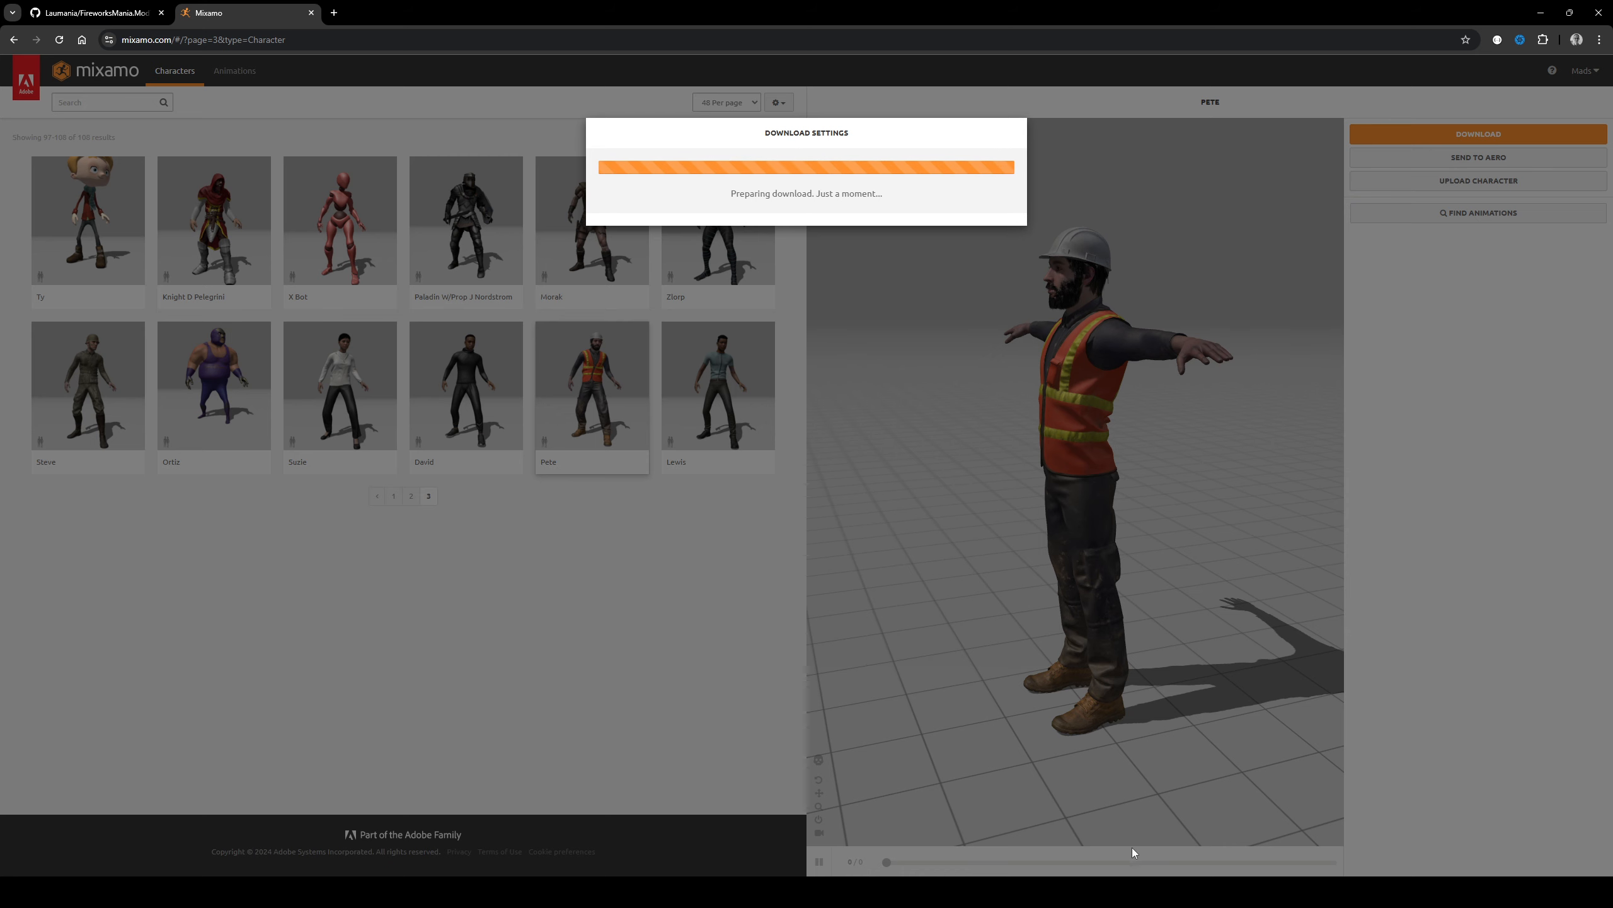
# Switch to Unity and set the active mod for Mod Export to Laumania_Starter_Characters
pyautogui.click(1139, 891)
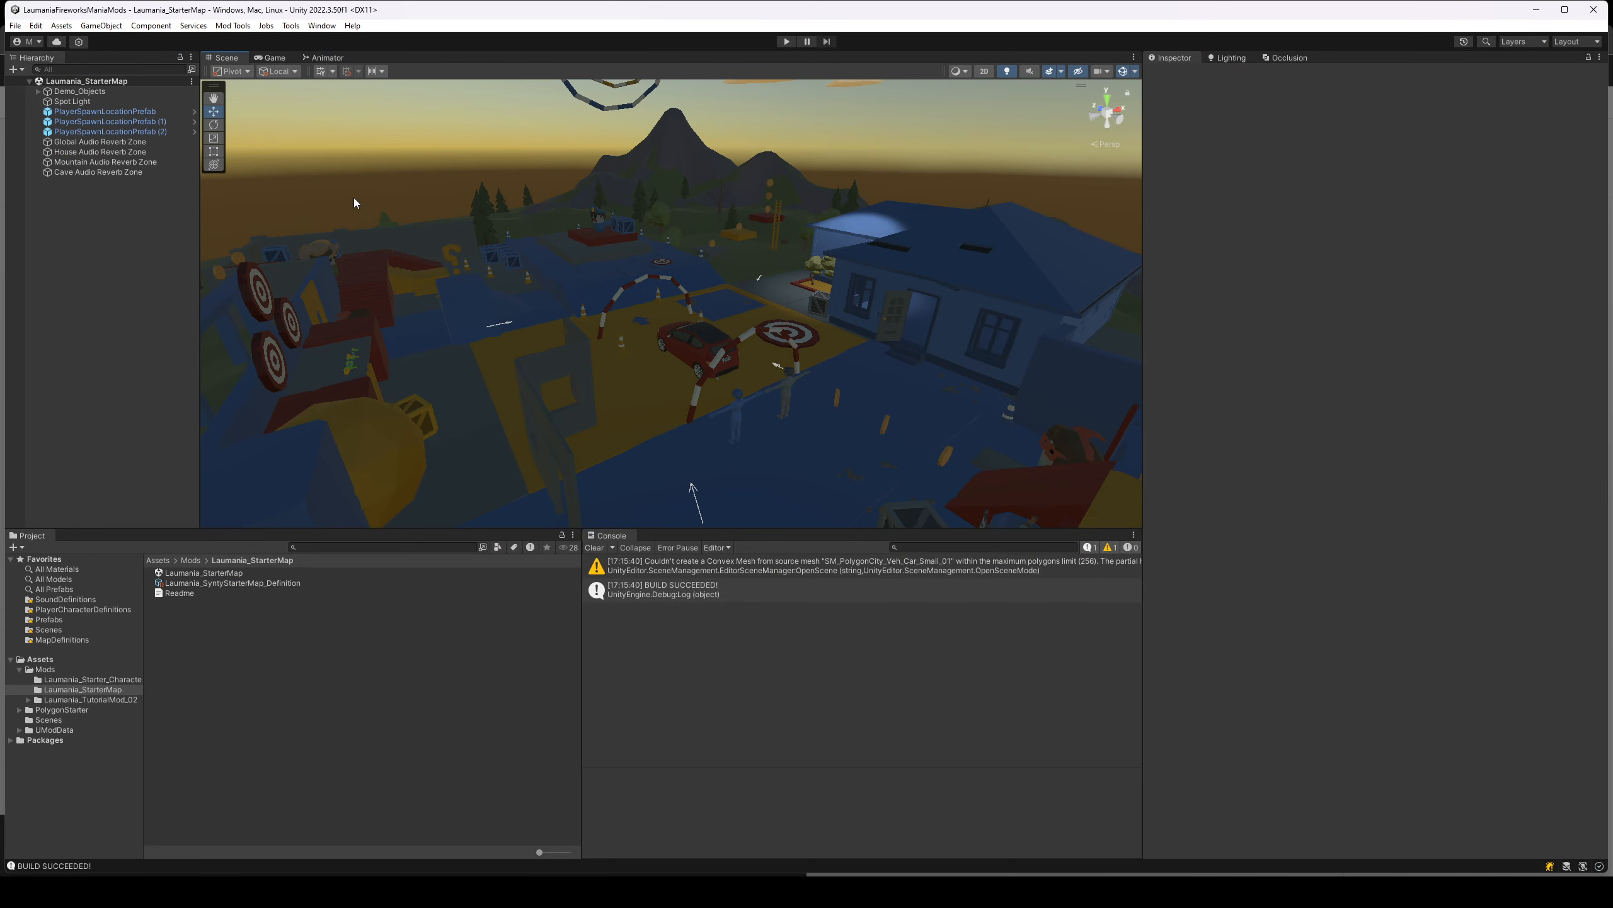
pyautogui.click(233, 26)
pyautogui.click(257, 57)
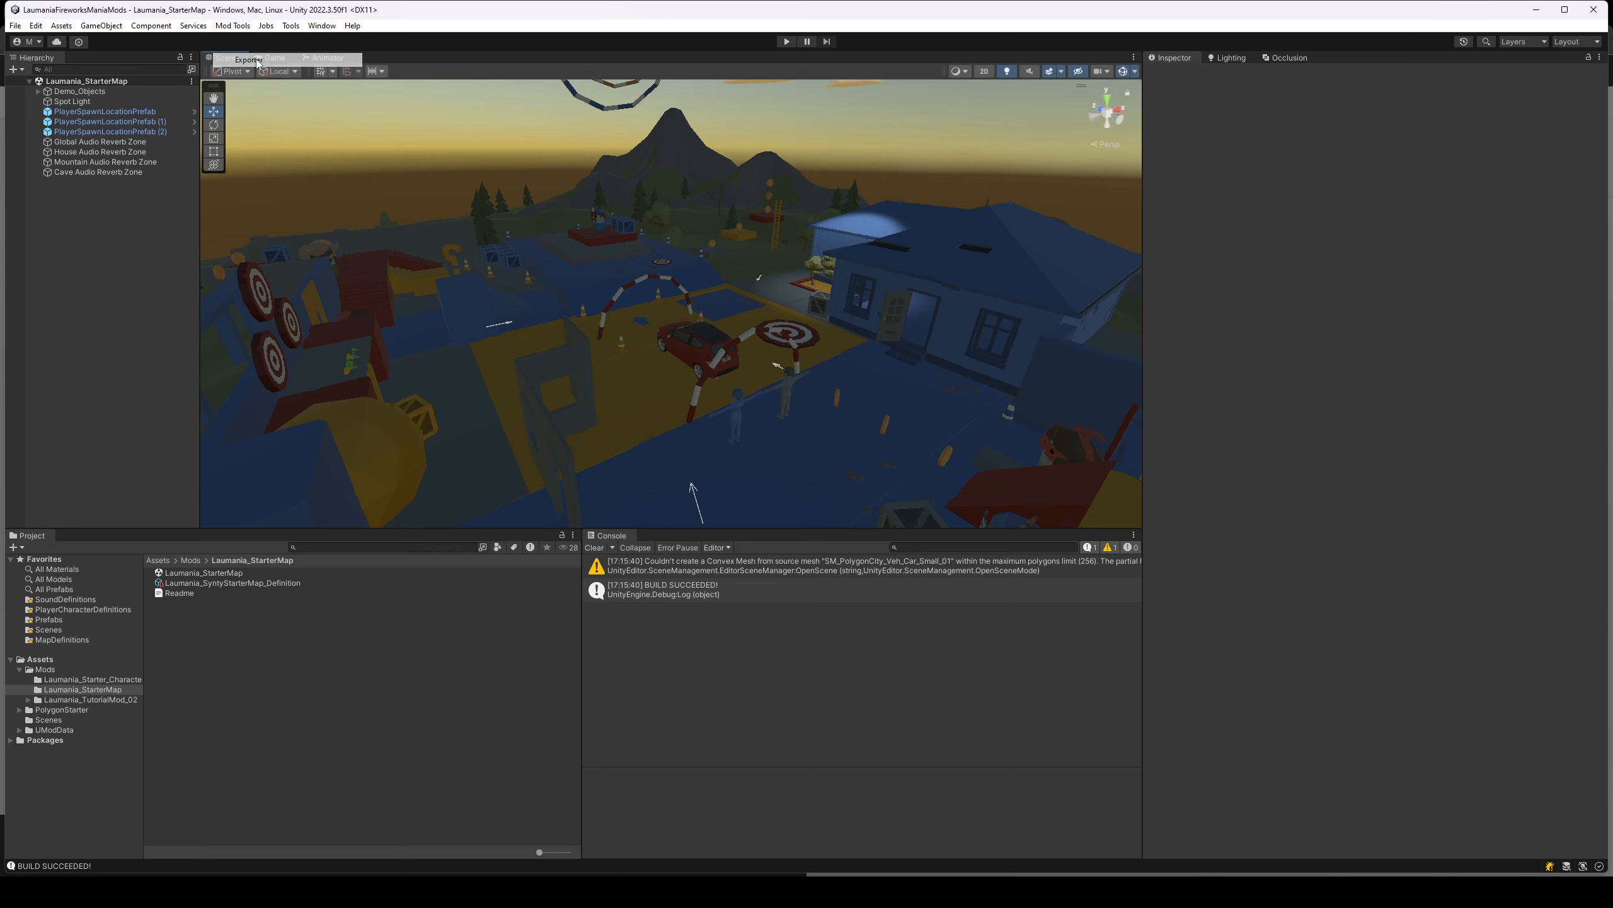
pyautogui.click(635, 192)
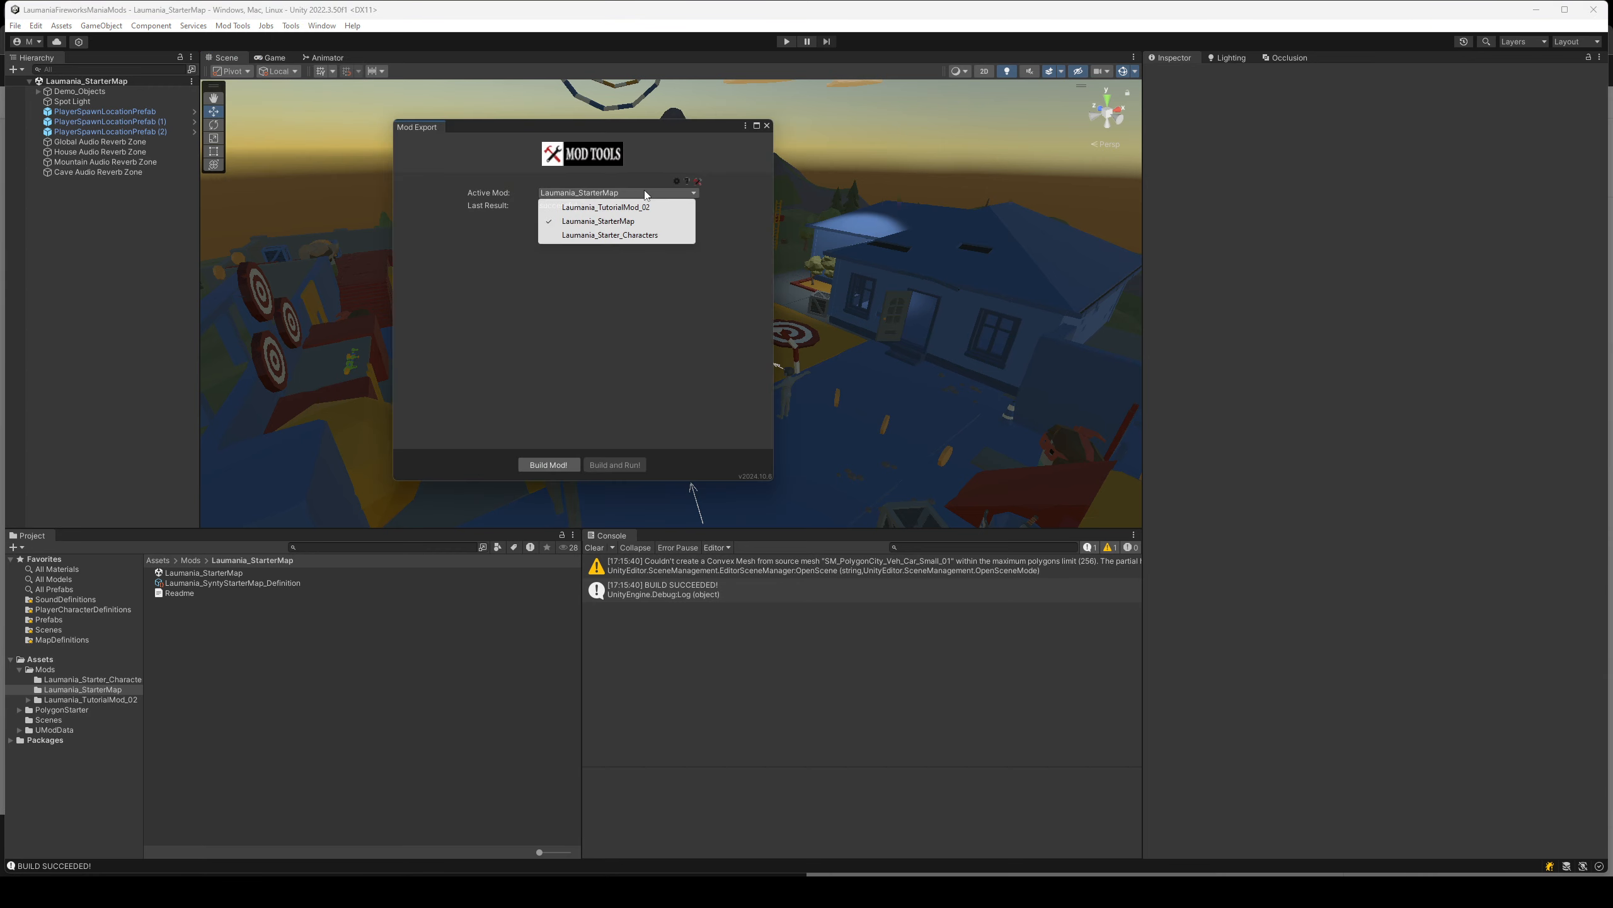
pyautogui.click(646, 235)
pyautogui.click(767, 125)
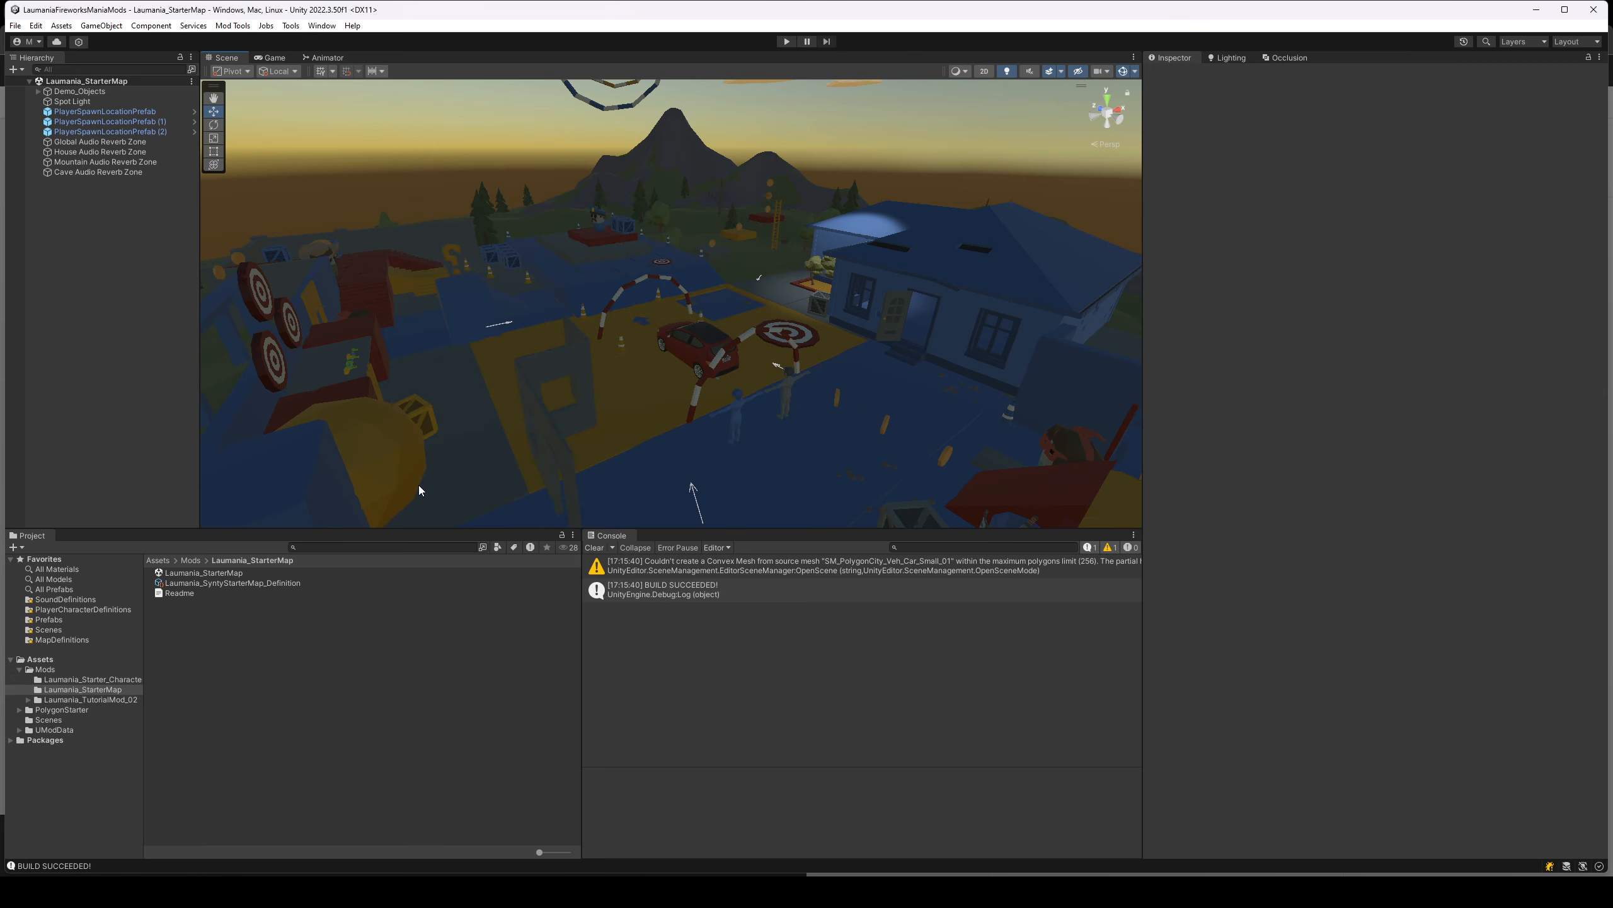
# Open the Laumania_Starter_Characters mod folder, check the character download in the Chrome browser, and return to Unity
pyautogui.moveTo(660, 381); pyautogui.dragTo(522, 393, button='right')
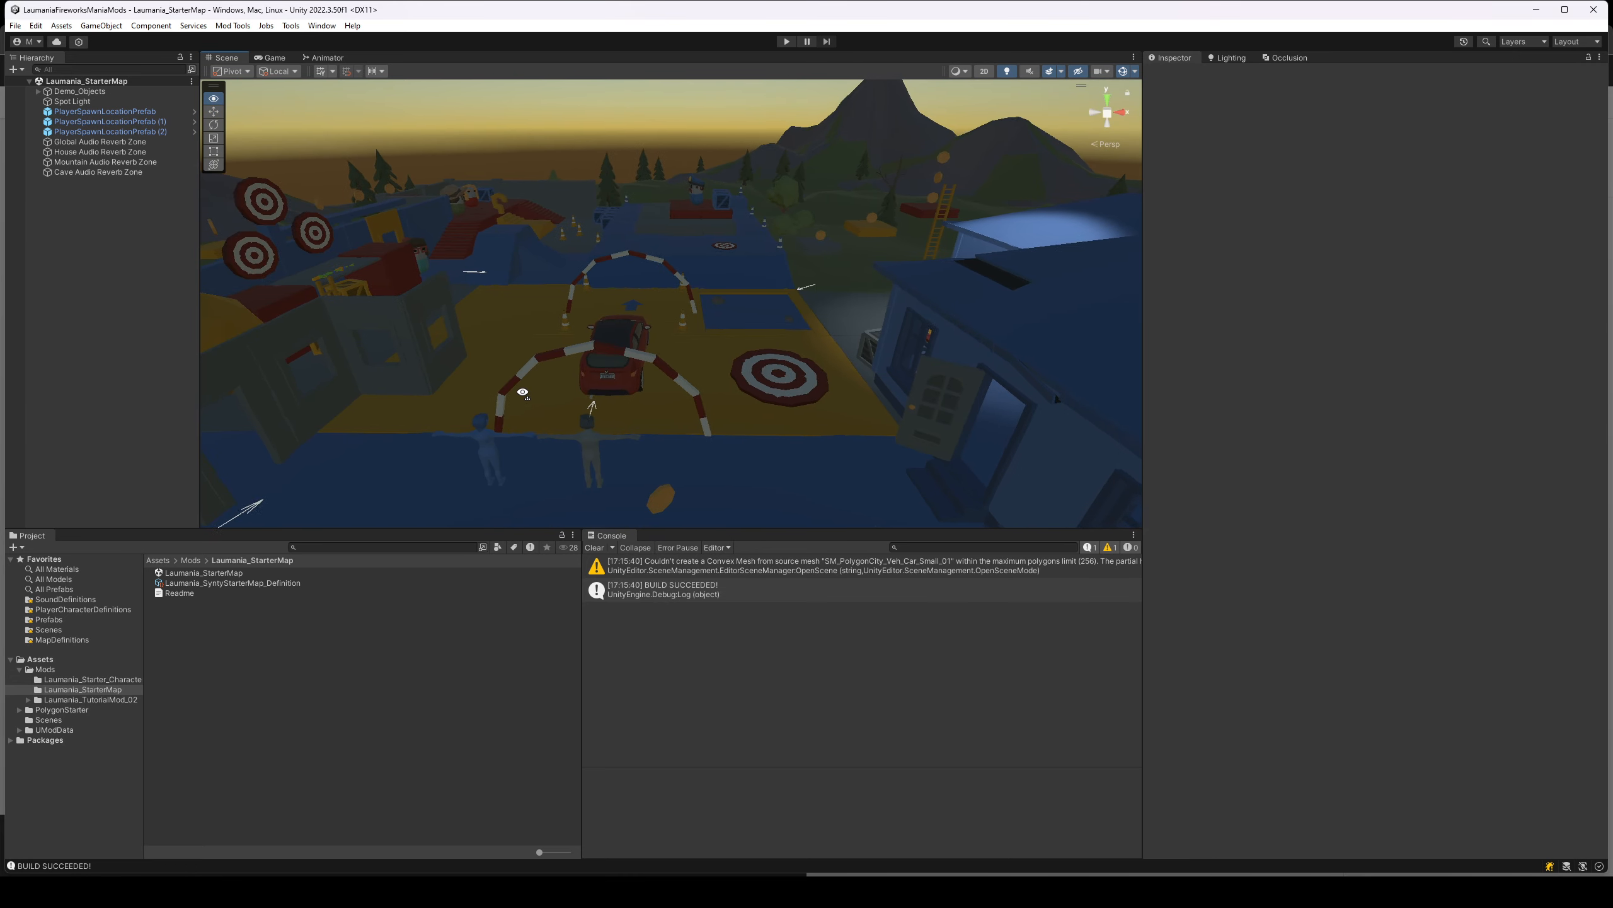
pyautogui.click(89, 678)
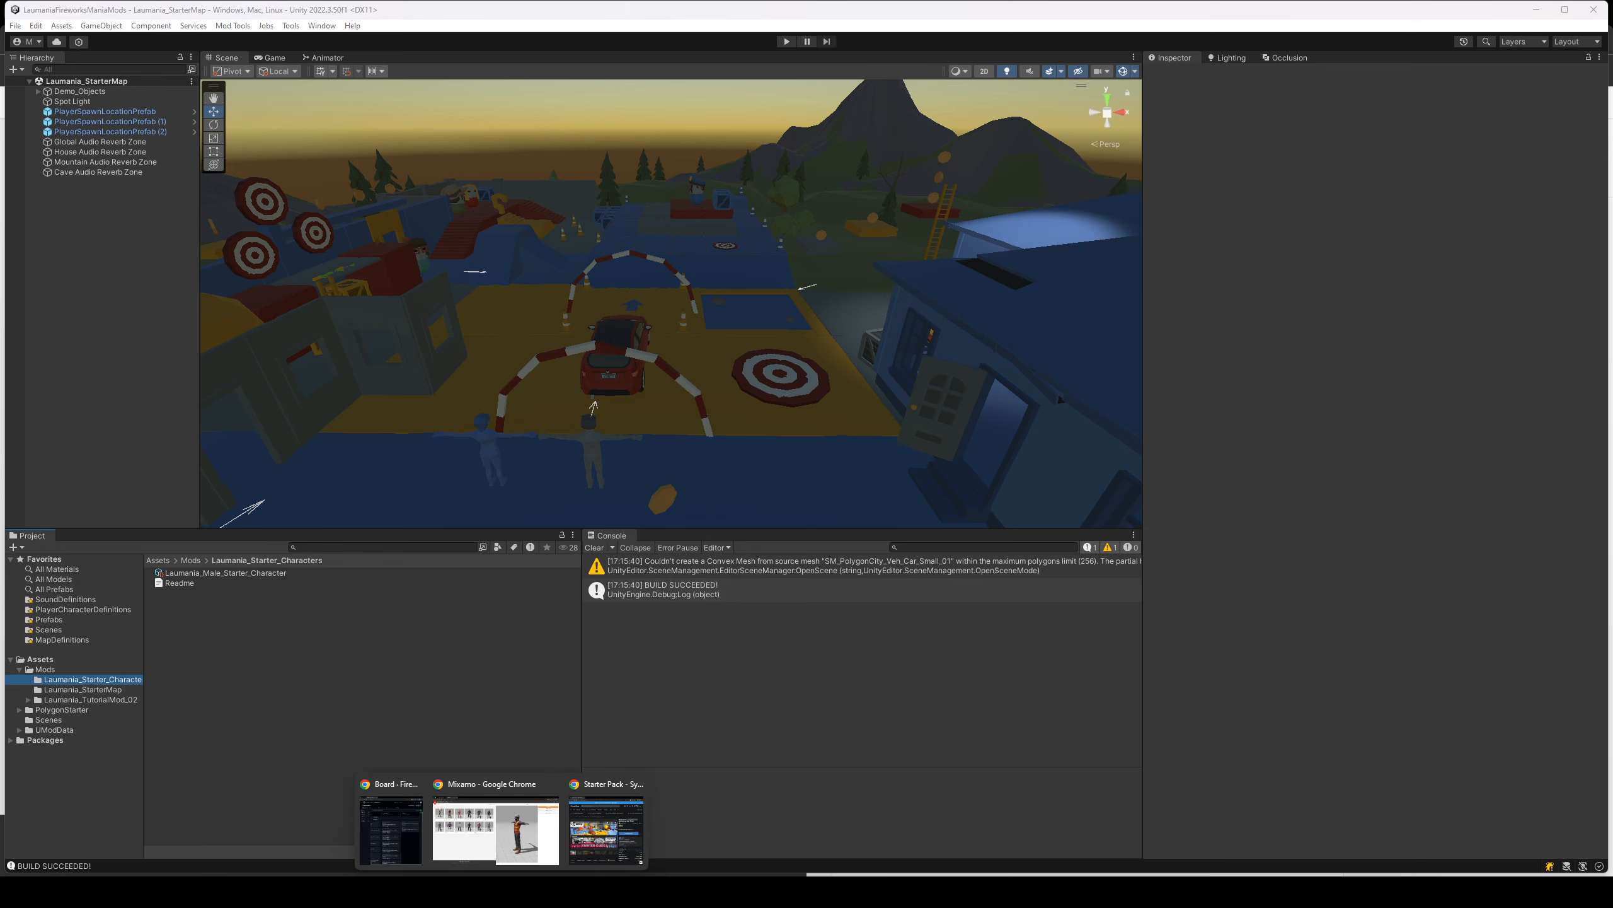
pyautogui.click(534, 829)
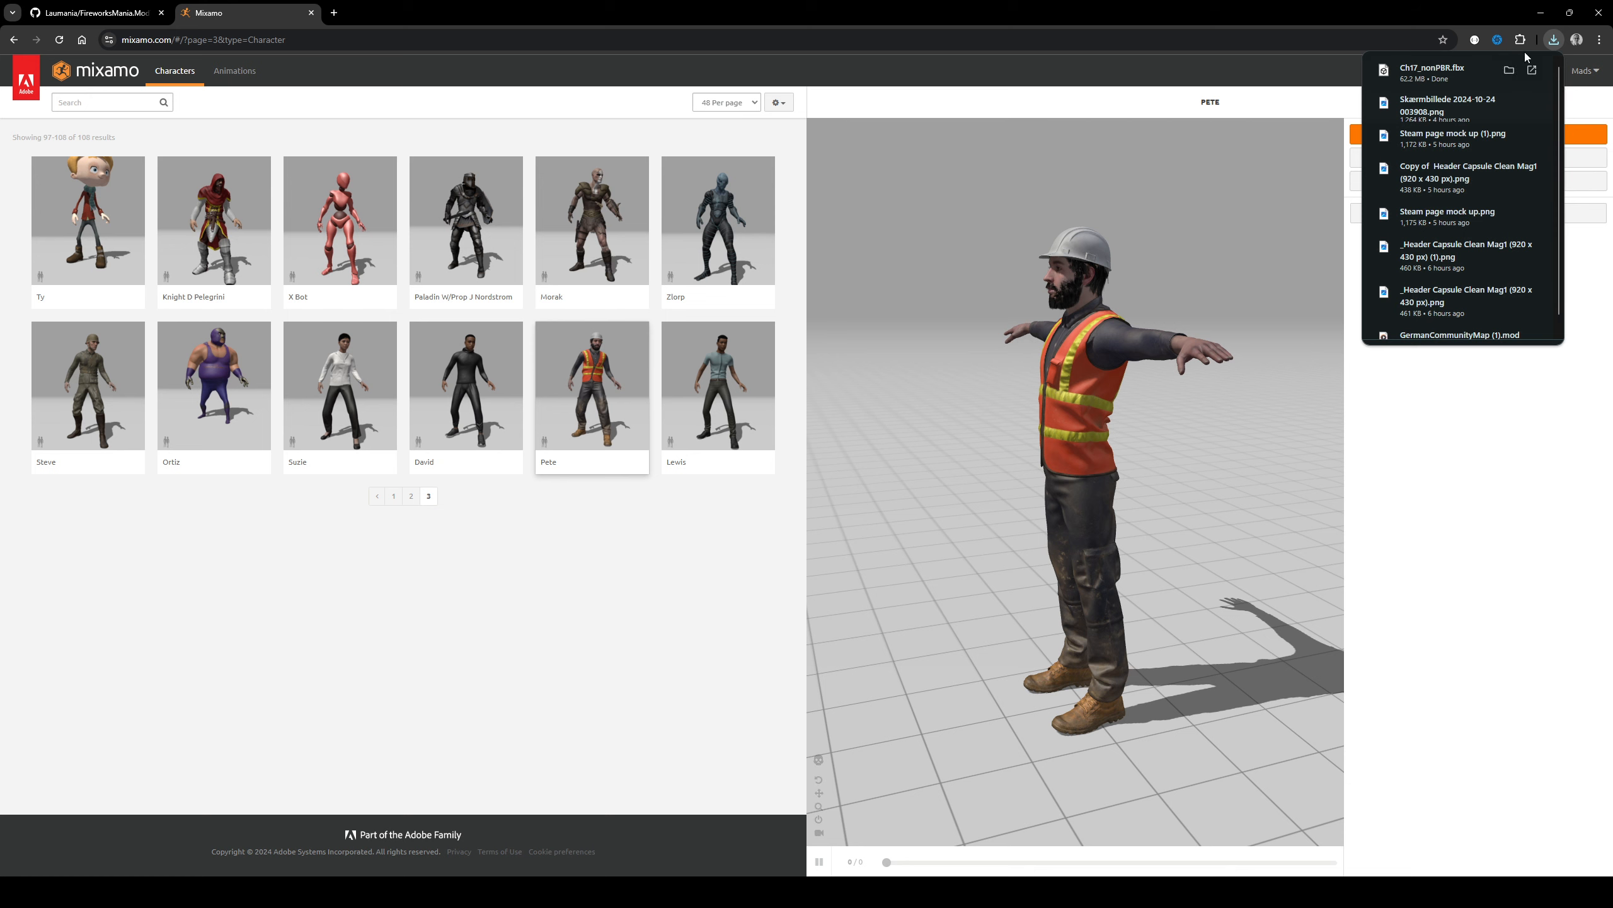
pyautogui.click(1541, 13)
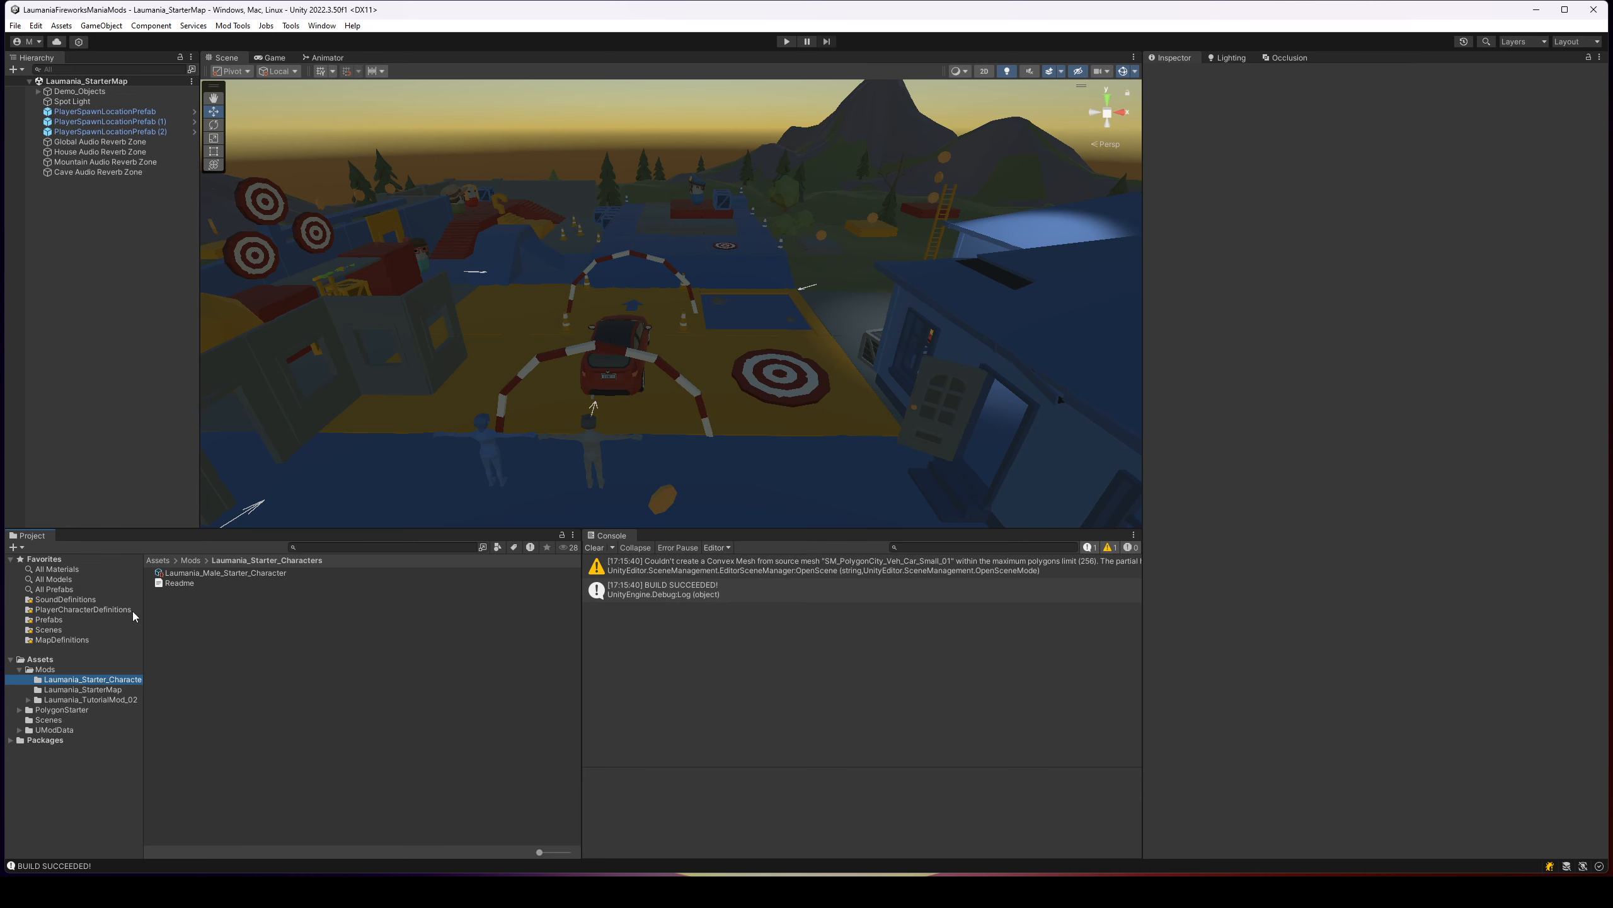
# Create a folder named Models inside the Laumania_Starter_Characters mod folder
pyautogui.rightClick(226, 637)
pyautogui.moveTo(294, 260)
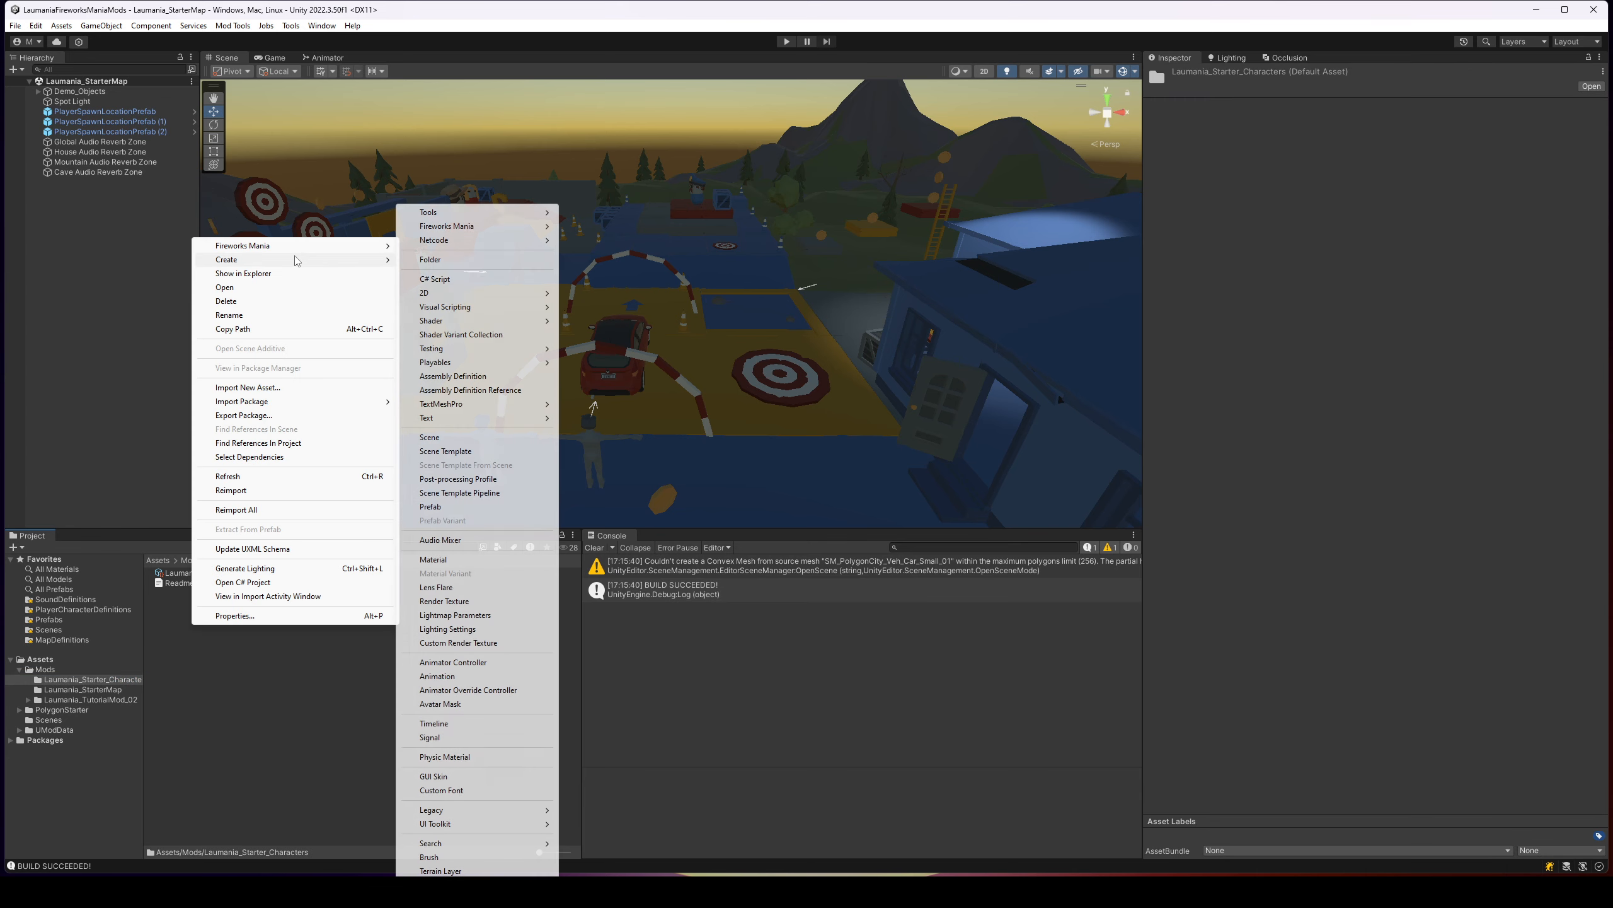
pyautogui.click(486, 261)
pyautogui.write('Models')
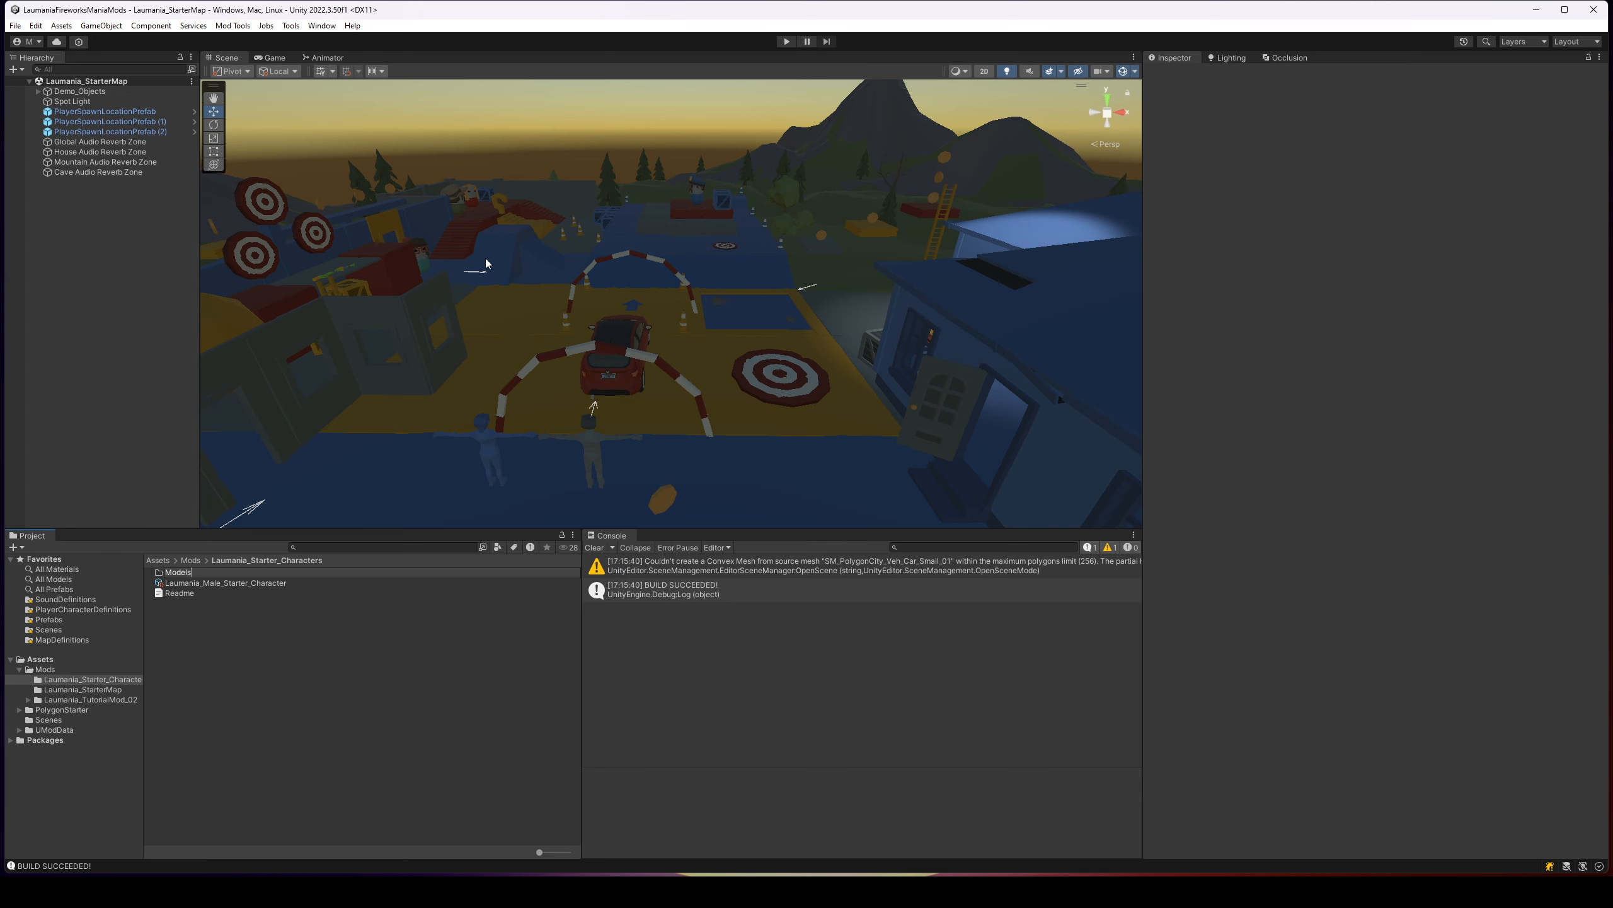
pyautogui.press('Return')
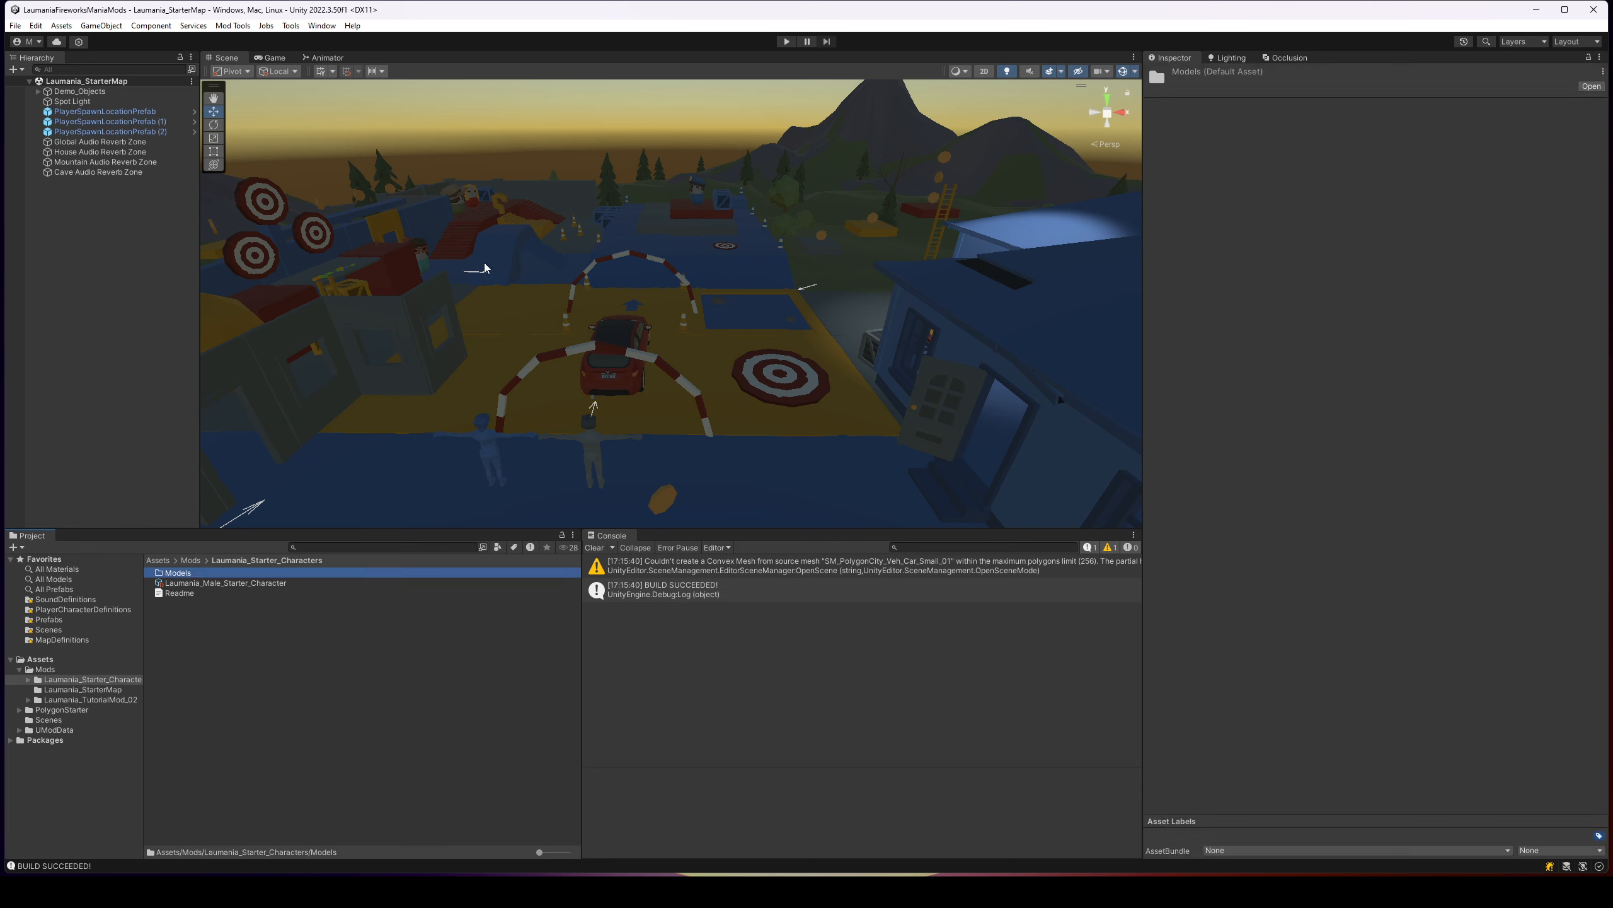
# Create a folder named Prefabs inside the Laumania_Starter_Characters mod folder
pyautogui.rightClick(263, 647)
pyautogui.moveTo(389, 282)
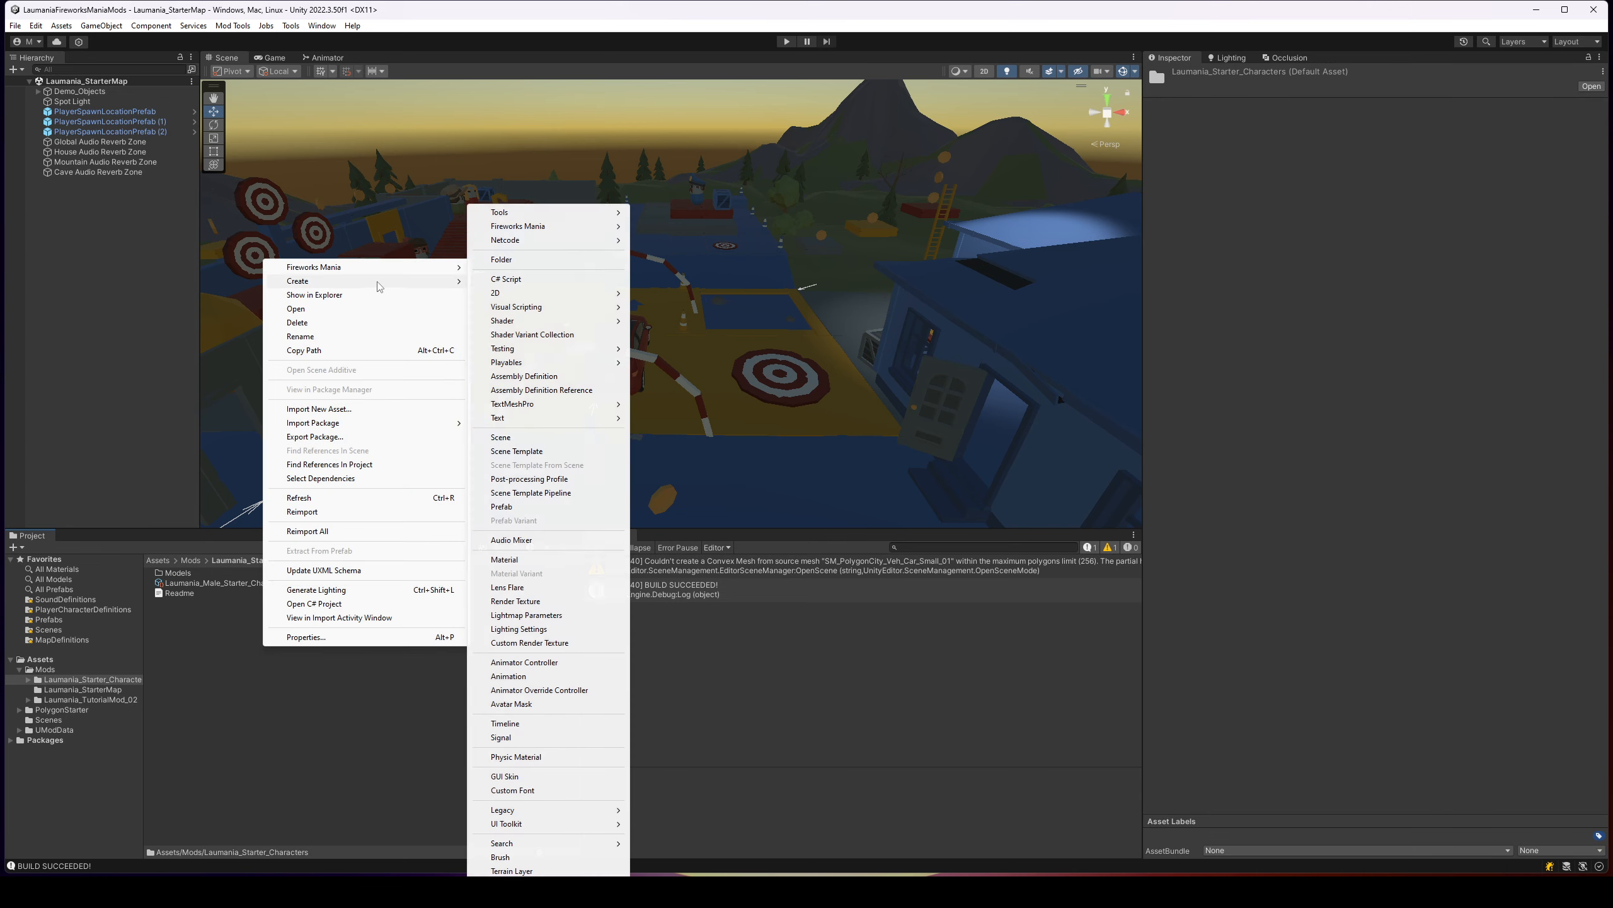
pyautogui.click(534, 261)
pyautogui.write('Prefabs')
pyautogui.press('Return')
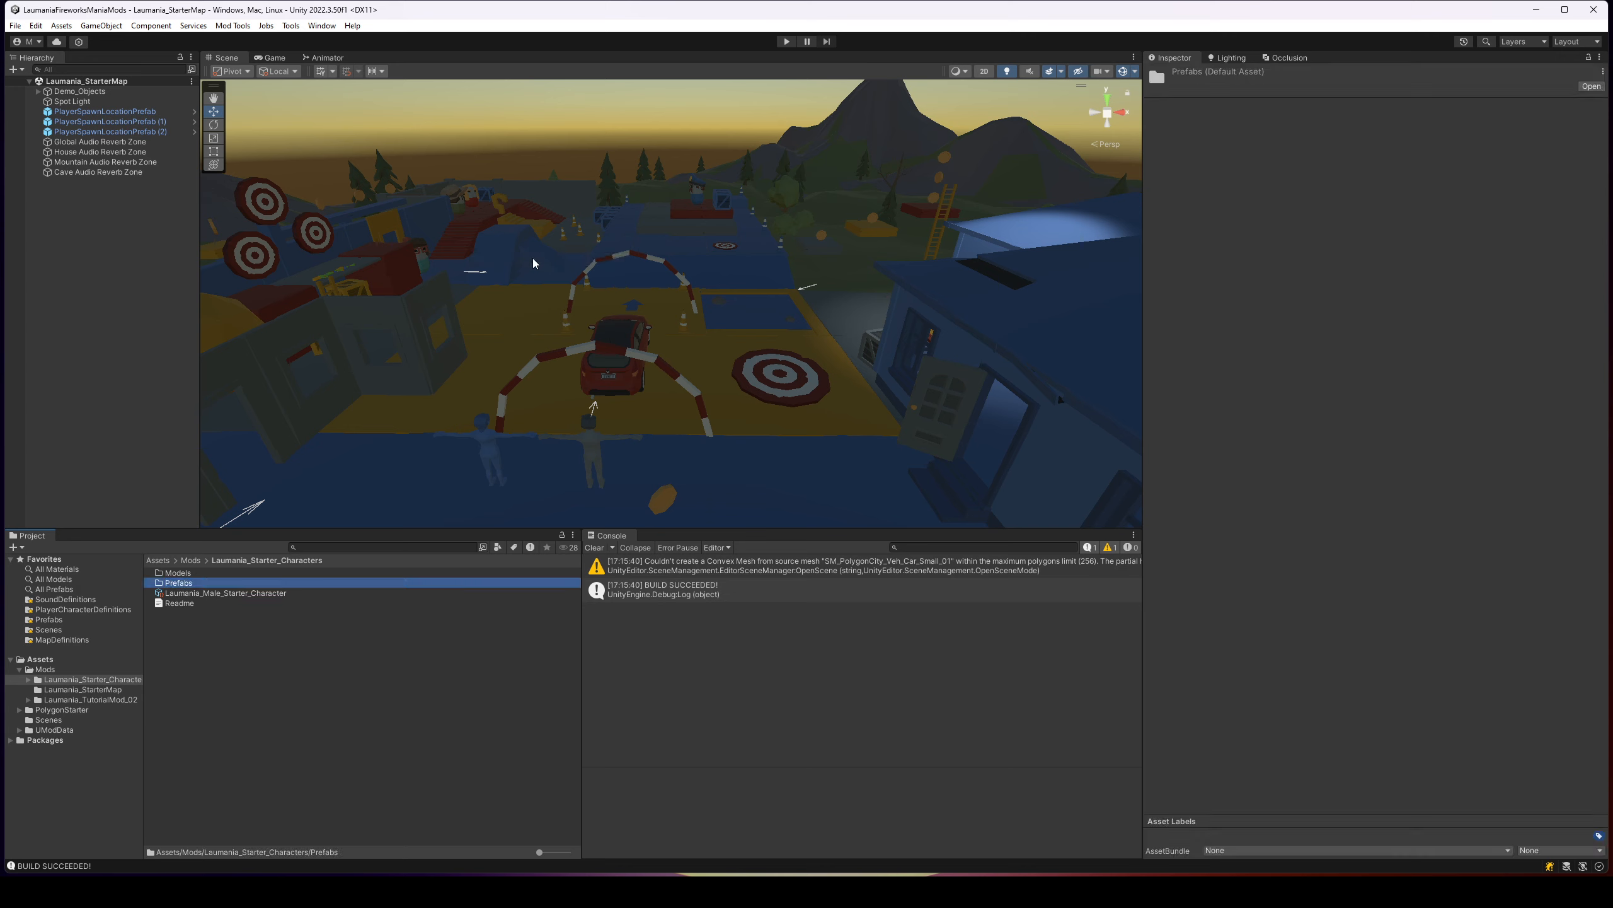
# Import the downloaded Ch17_nonPBR.fbx file into the mod's Models folder
pyautogui.doubleClick(184, 574)
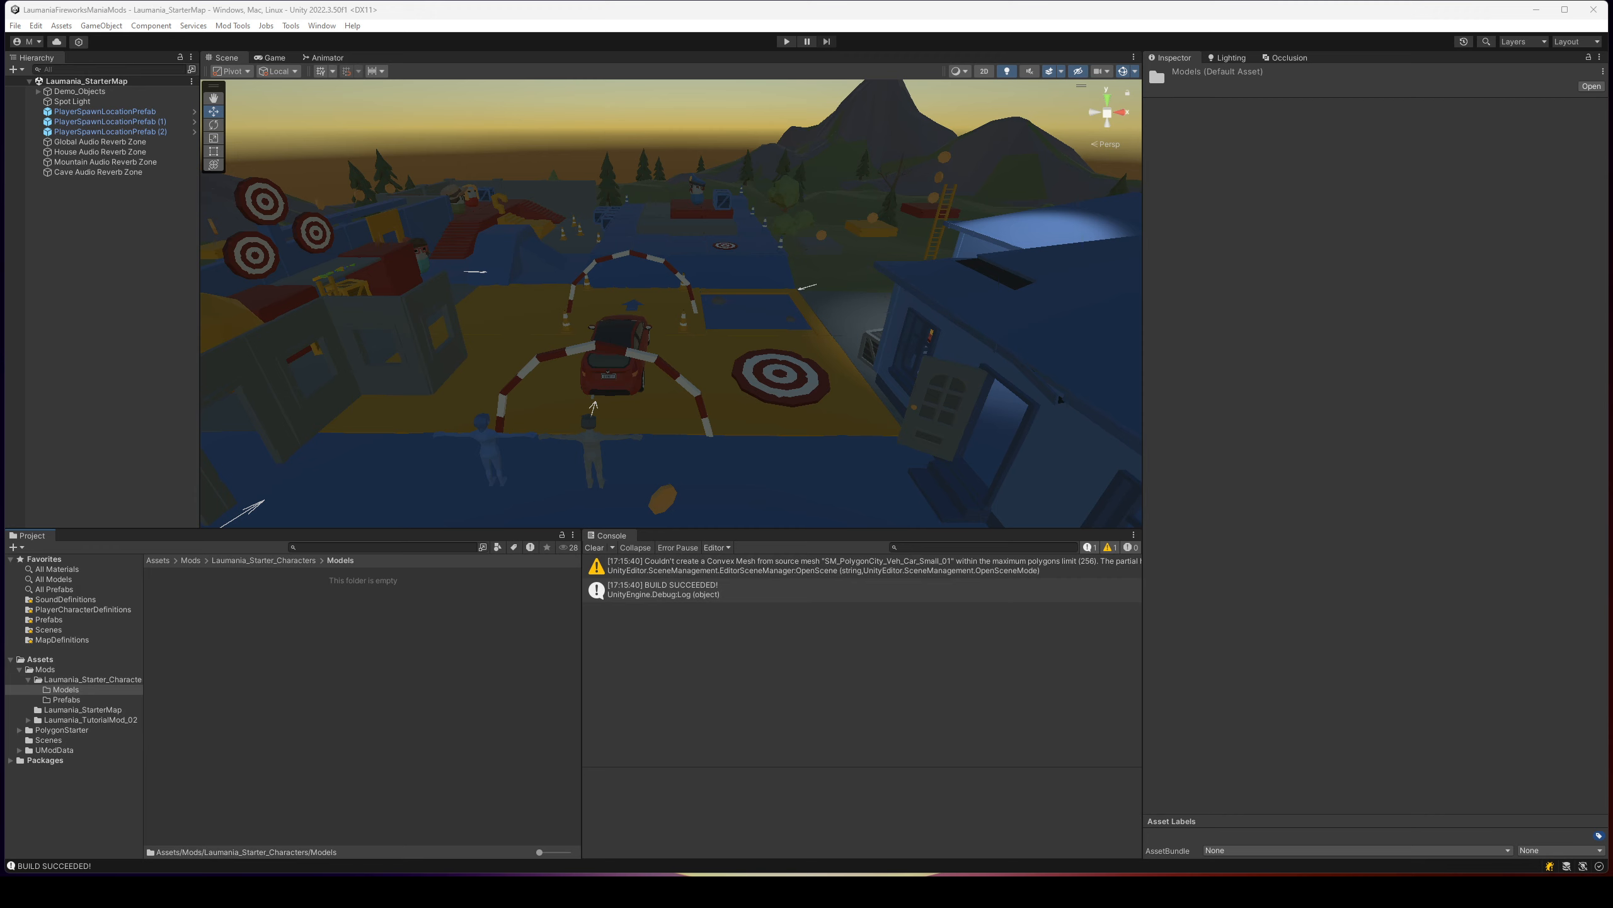
pyautogui.moveTo(279, 616); pyautogui.dragTo(281, 619)
# Rename the imported Ch17_nonPBR model as Male_Worker
pyautogui.click(190, 573)
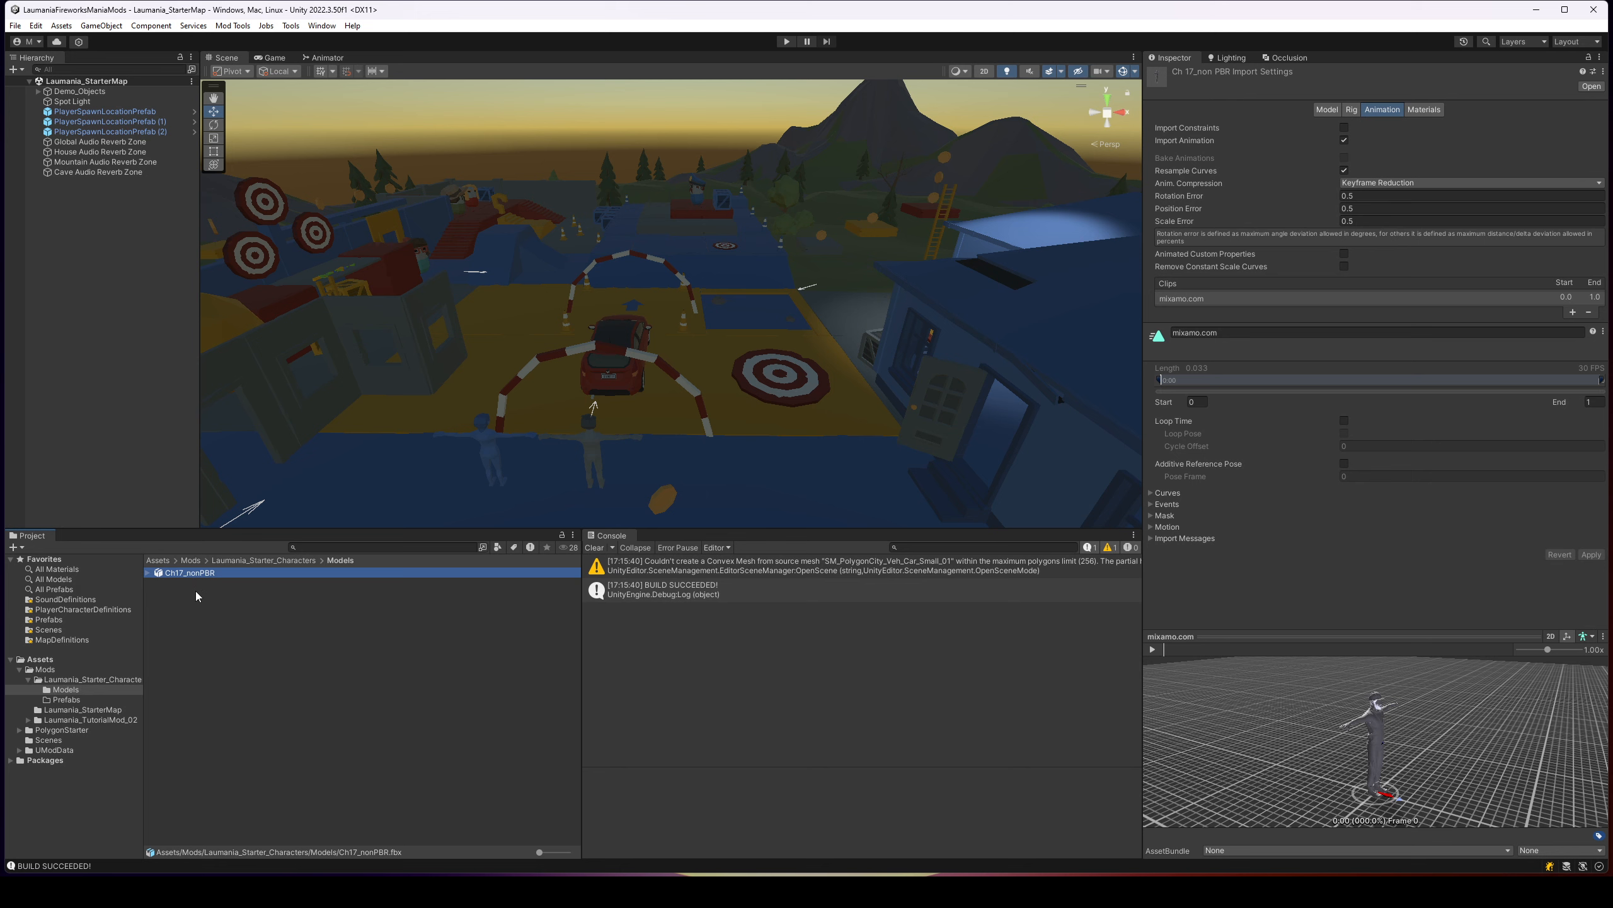
pyautogui.press('F2')
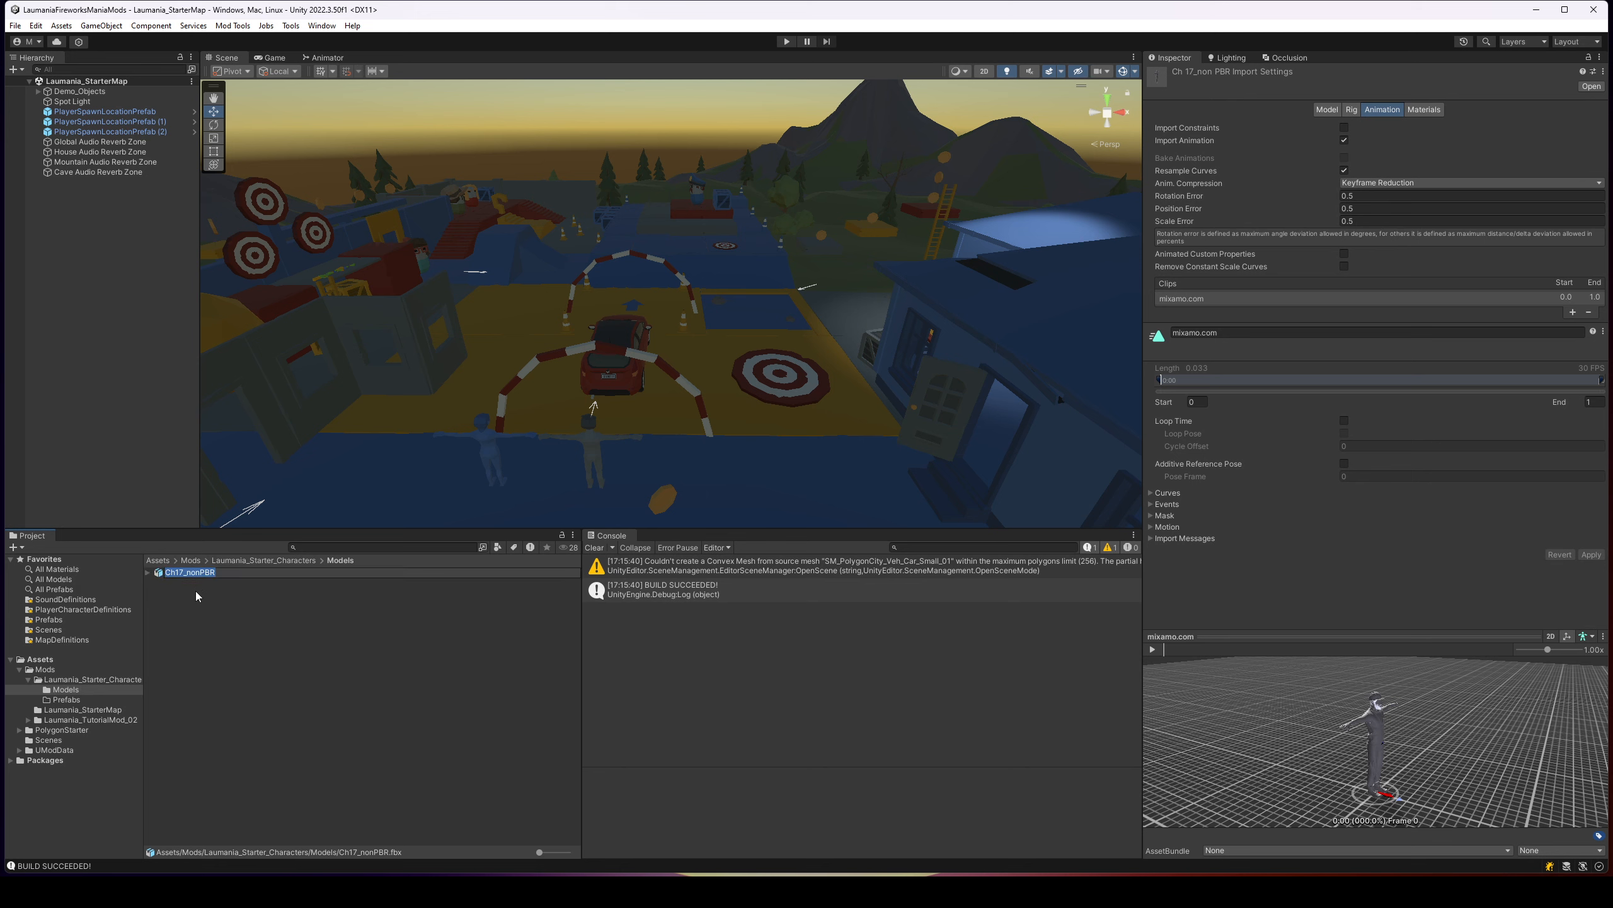
pyautogui.write('Wor')
pyautogui.write('king')
pyautogui.hotkey('ctrl', 'a')
pyautogui.write('Ma')
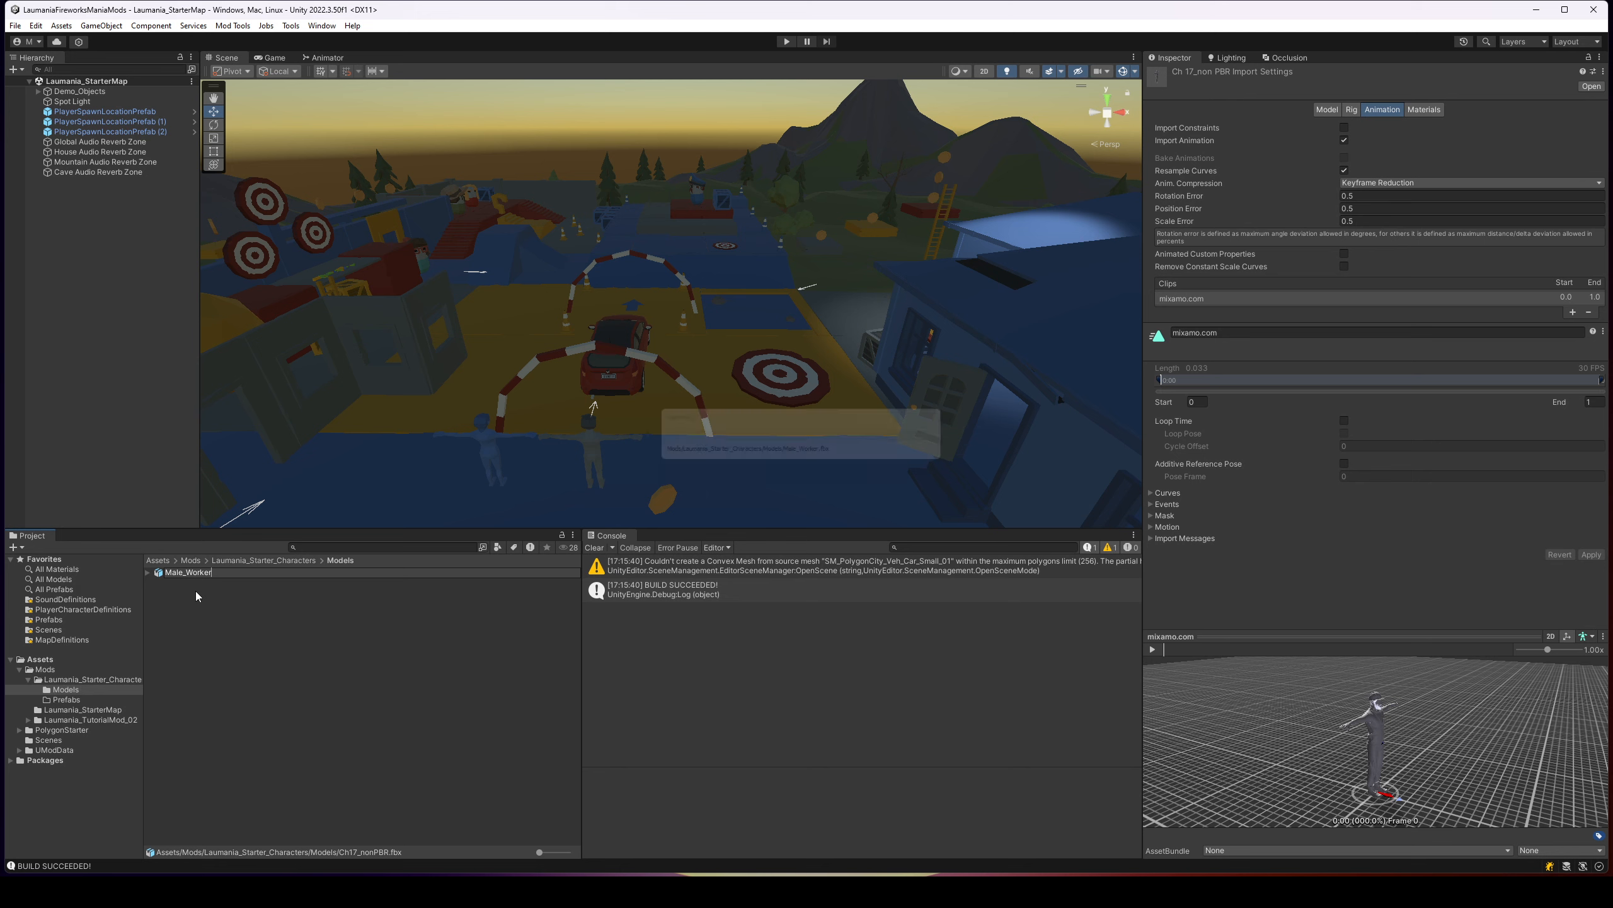
pyautogui.press('Return')
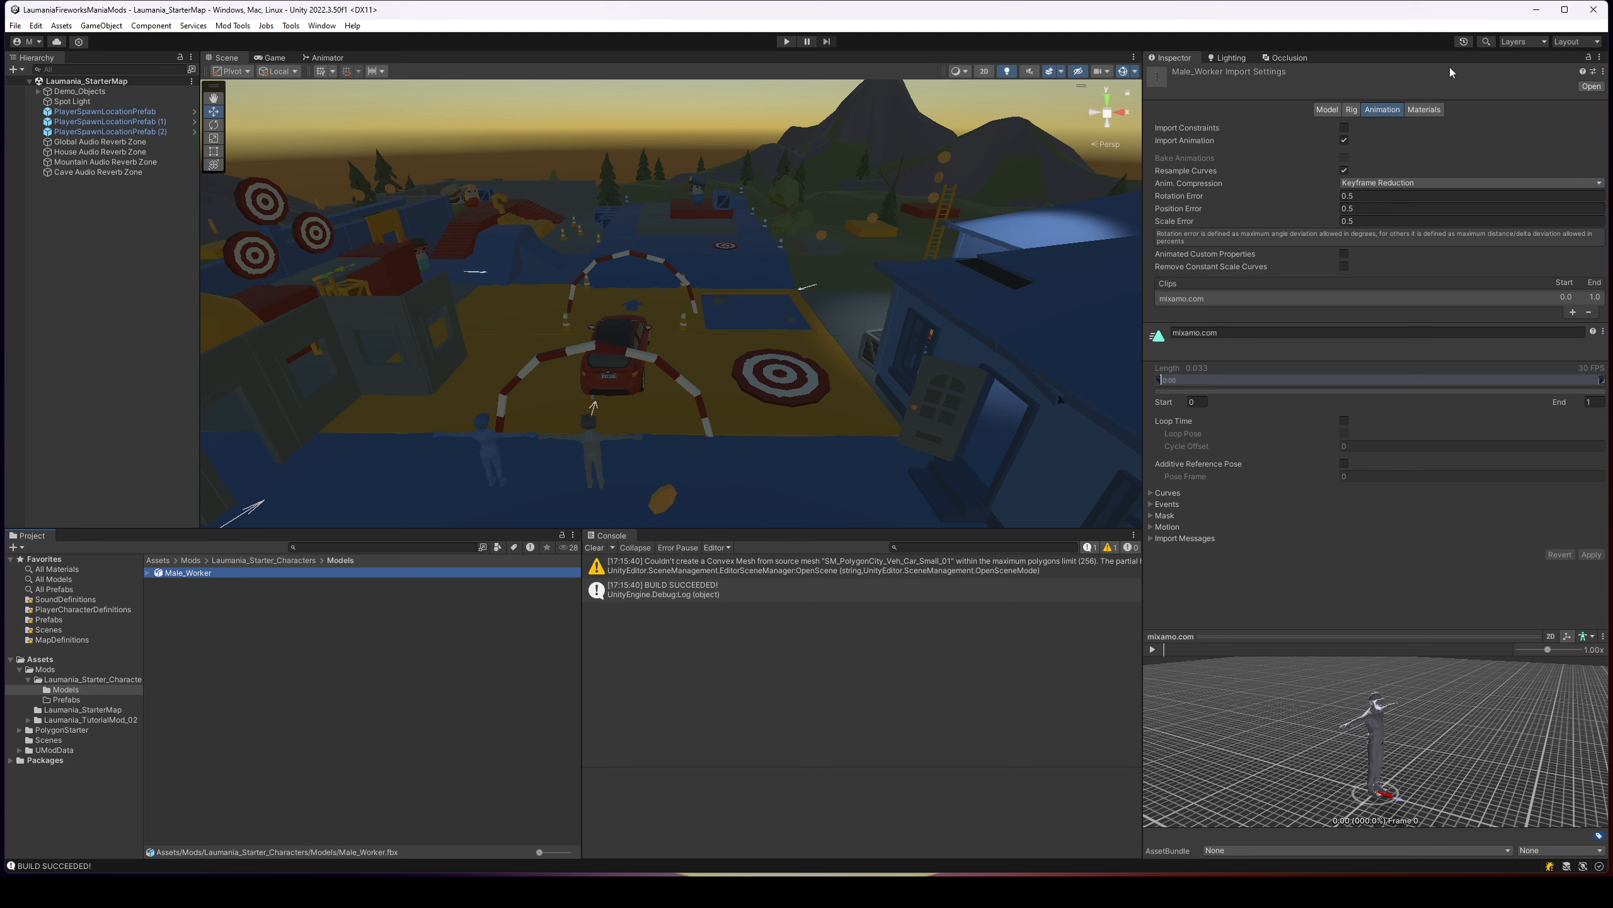
# Disable Import Lights and Import Cameras in the Male_Worker model import settings
pyautogui.click(1330, 112)
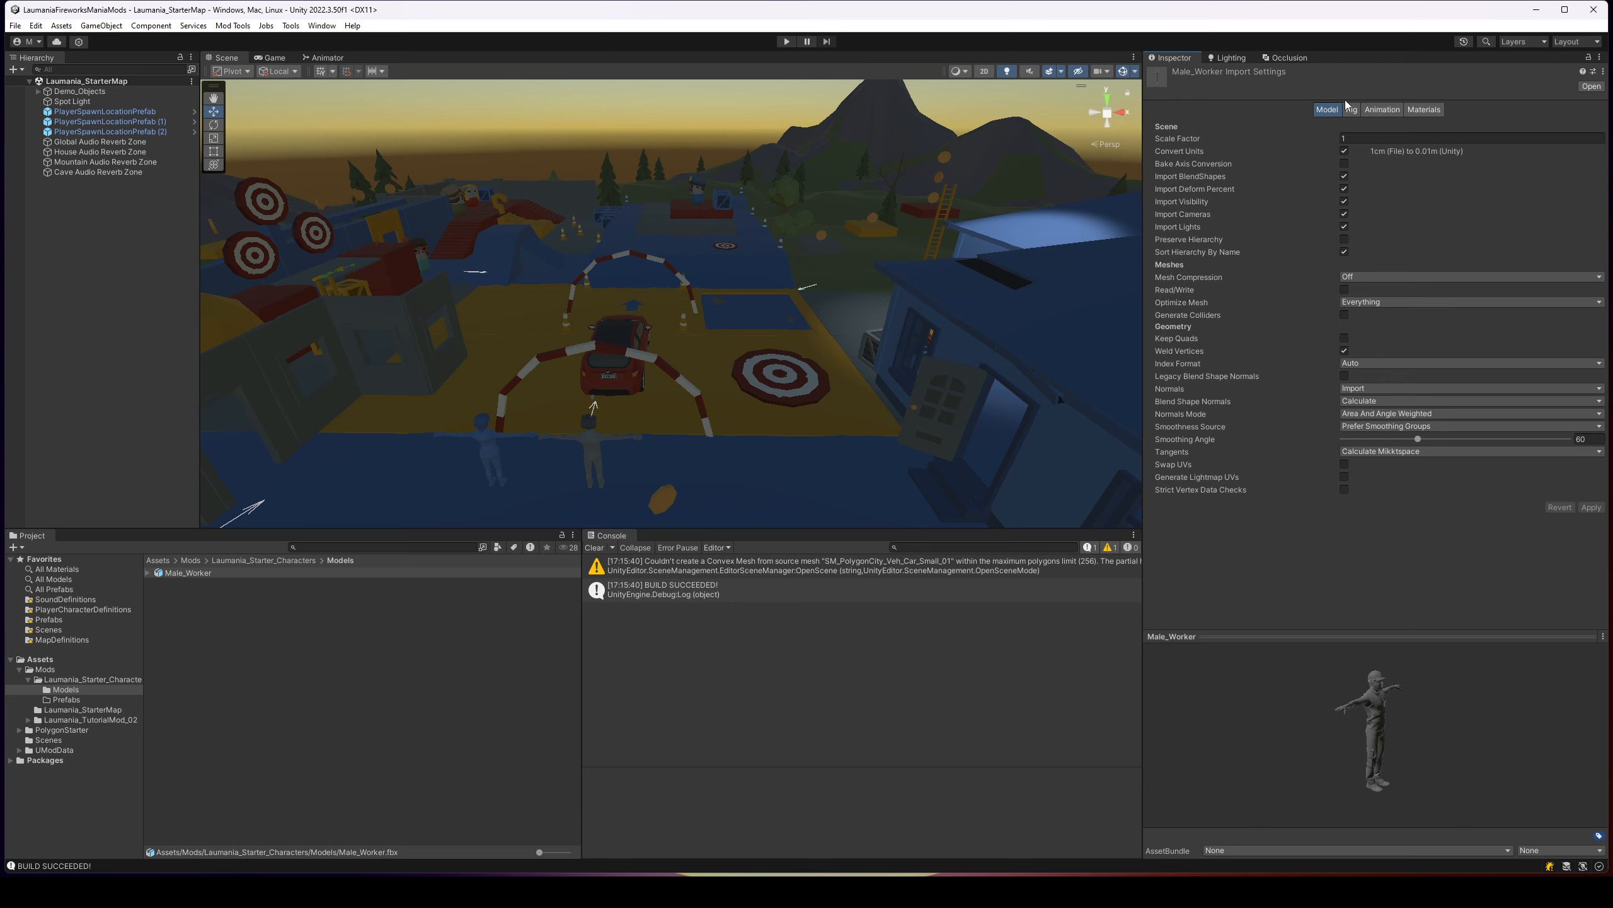
pyautogui.click(1344, 226)
pyautogui.click(1344, 215)
# Set the rig's Animation Type to Humanoid for the Male_Worker model
pyautogui.click(1352, 116)
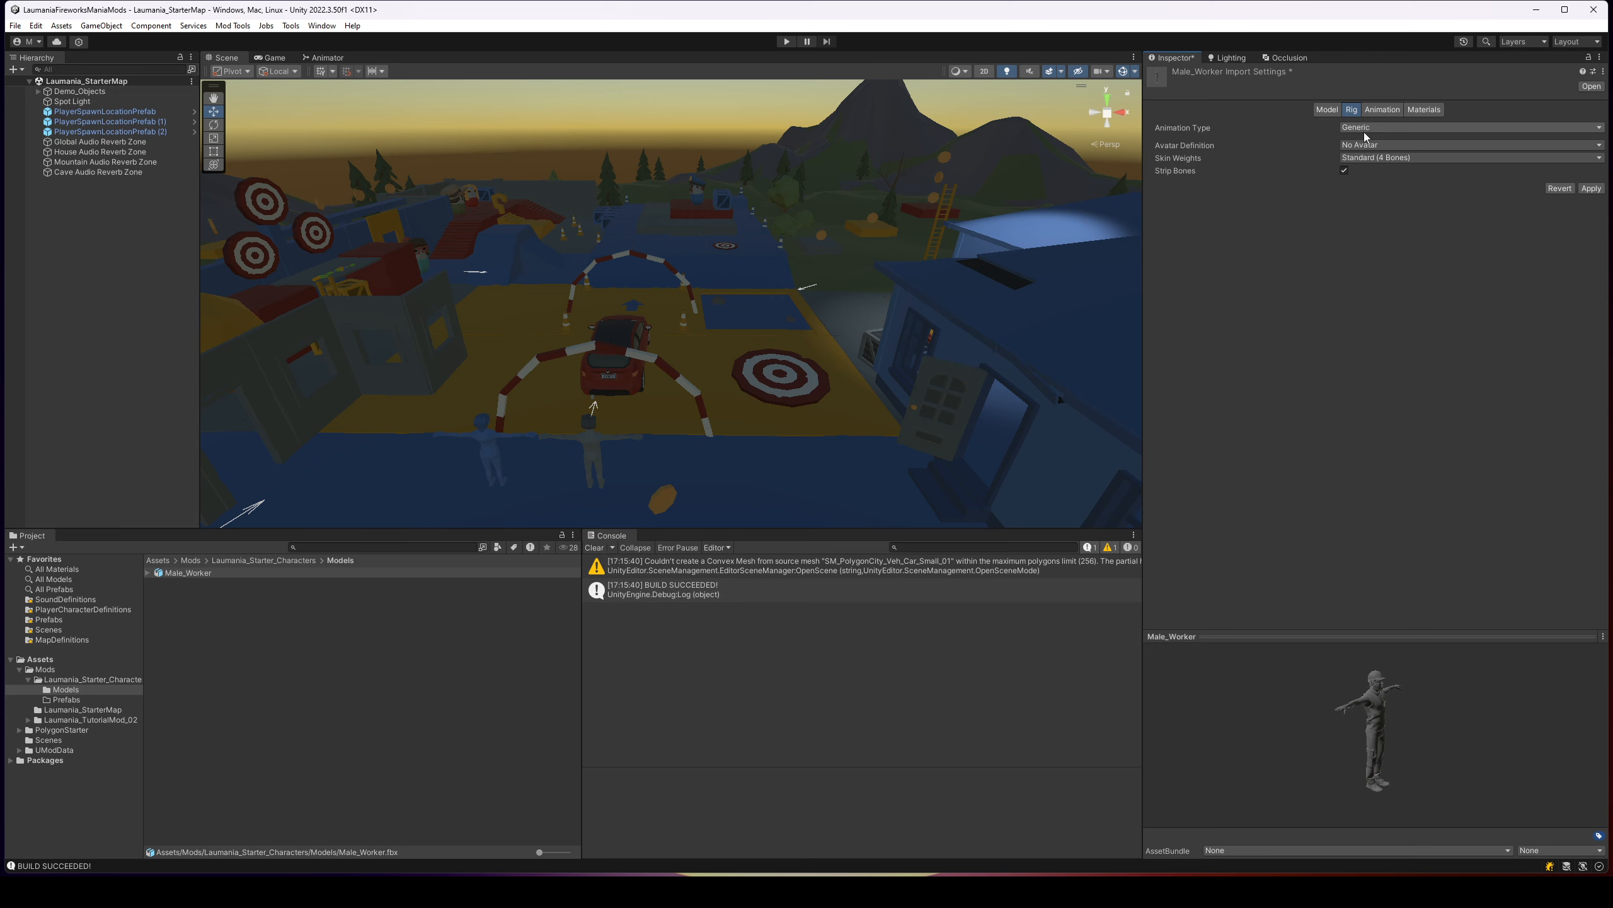
pyautogui.click(1359, 128)
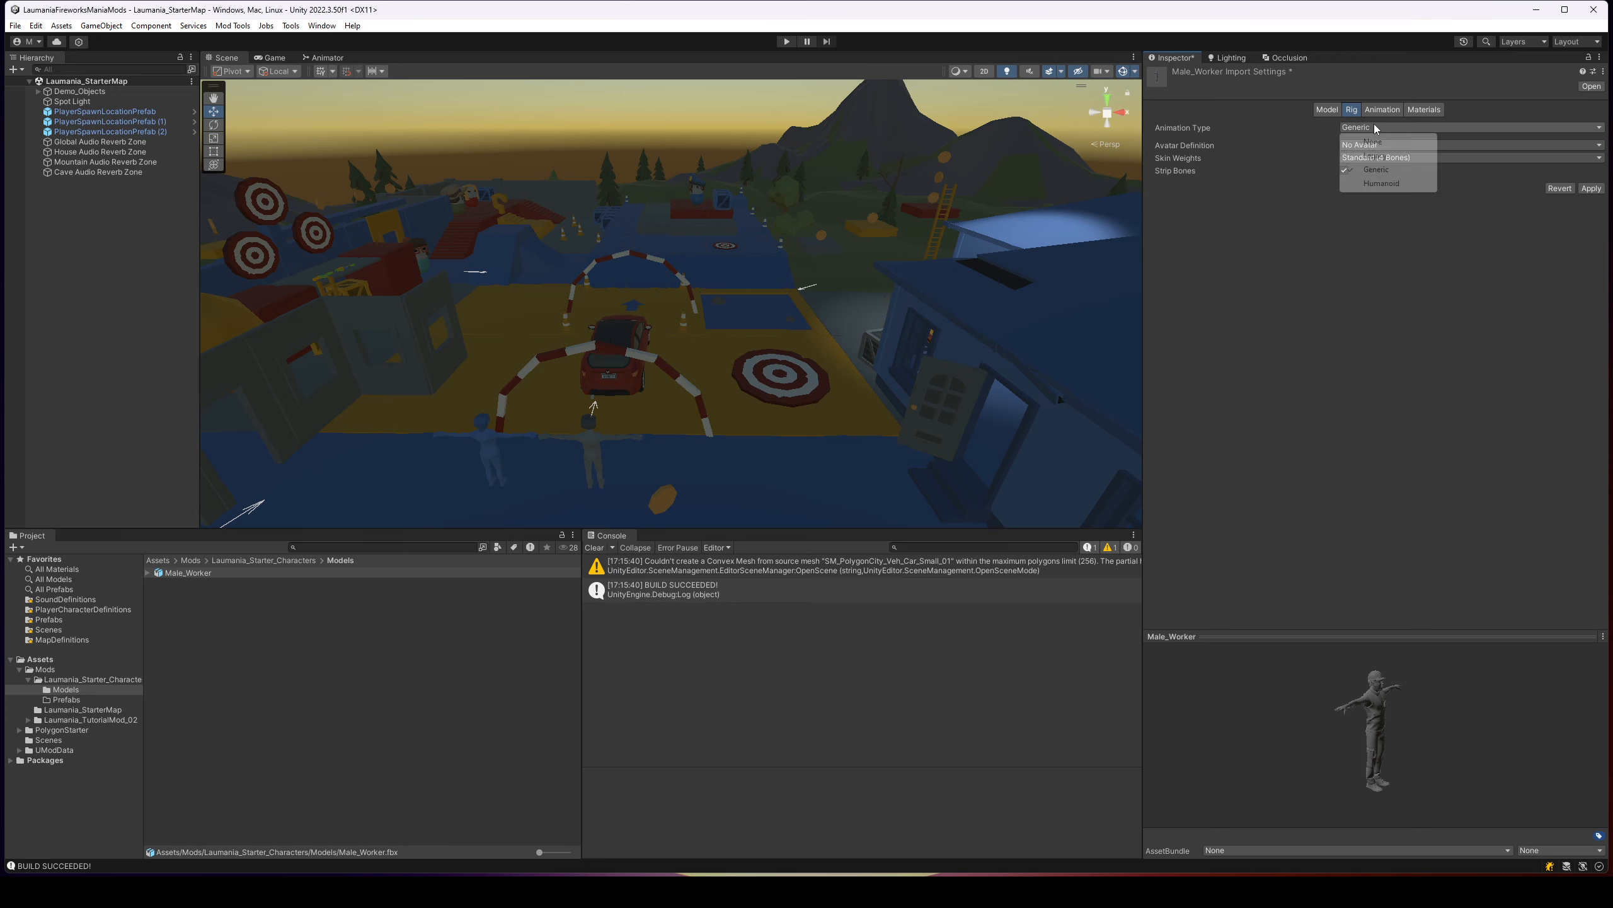
pyautogui.click(1389, 186)
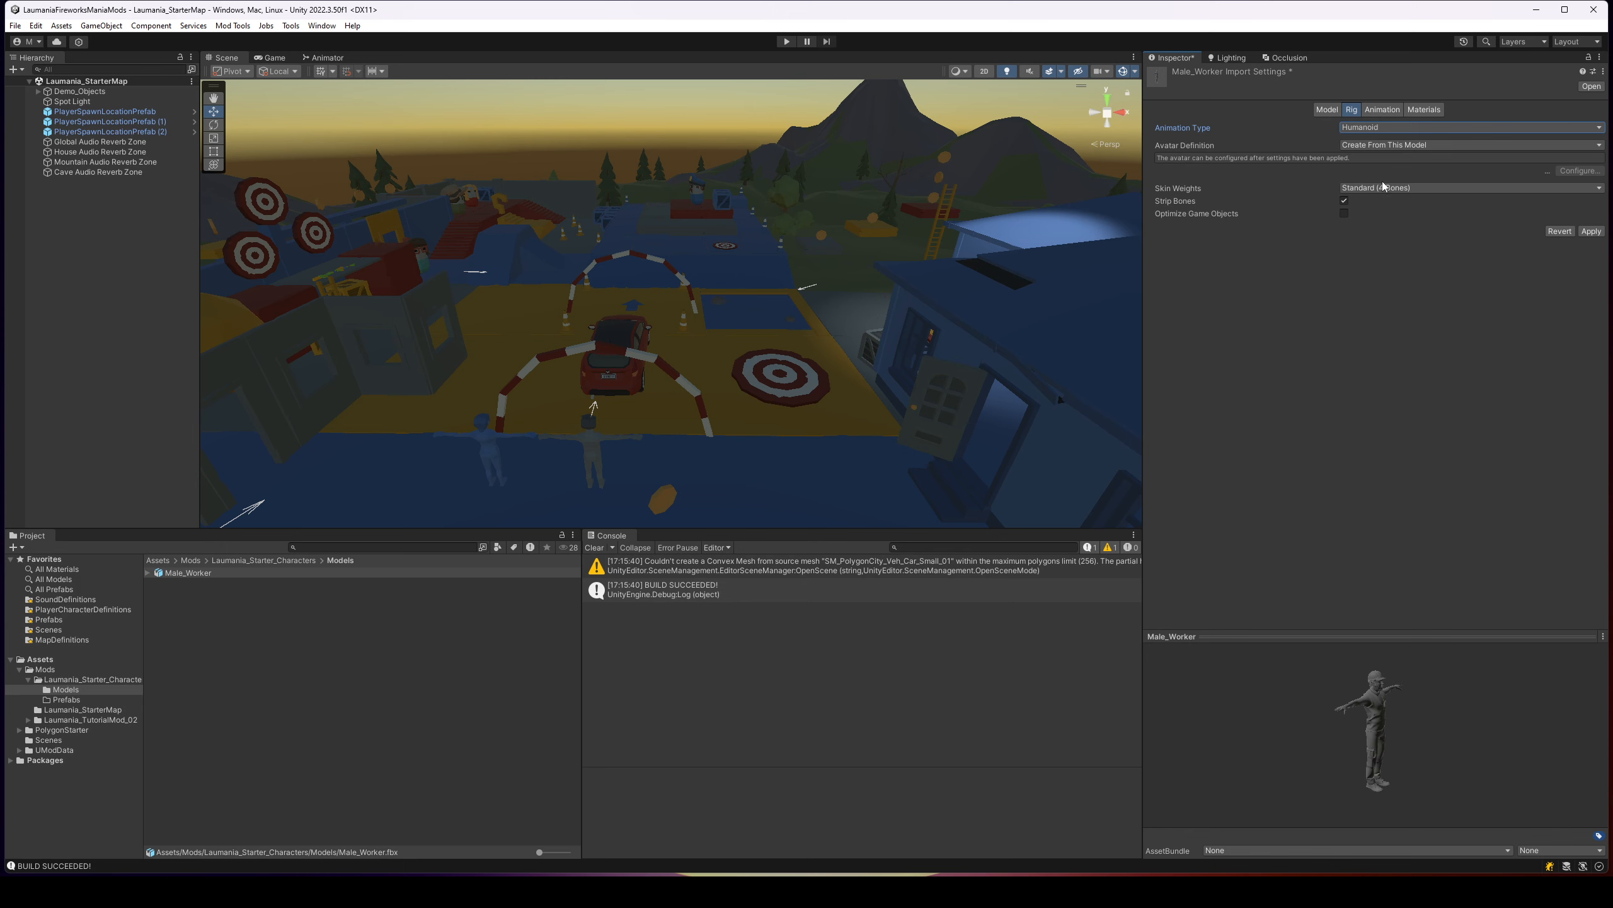
# Disable Import Animation for Male_Worker and apply the changed import settings
pyautogui.click(1382, 109)
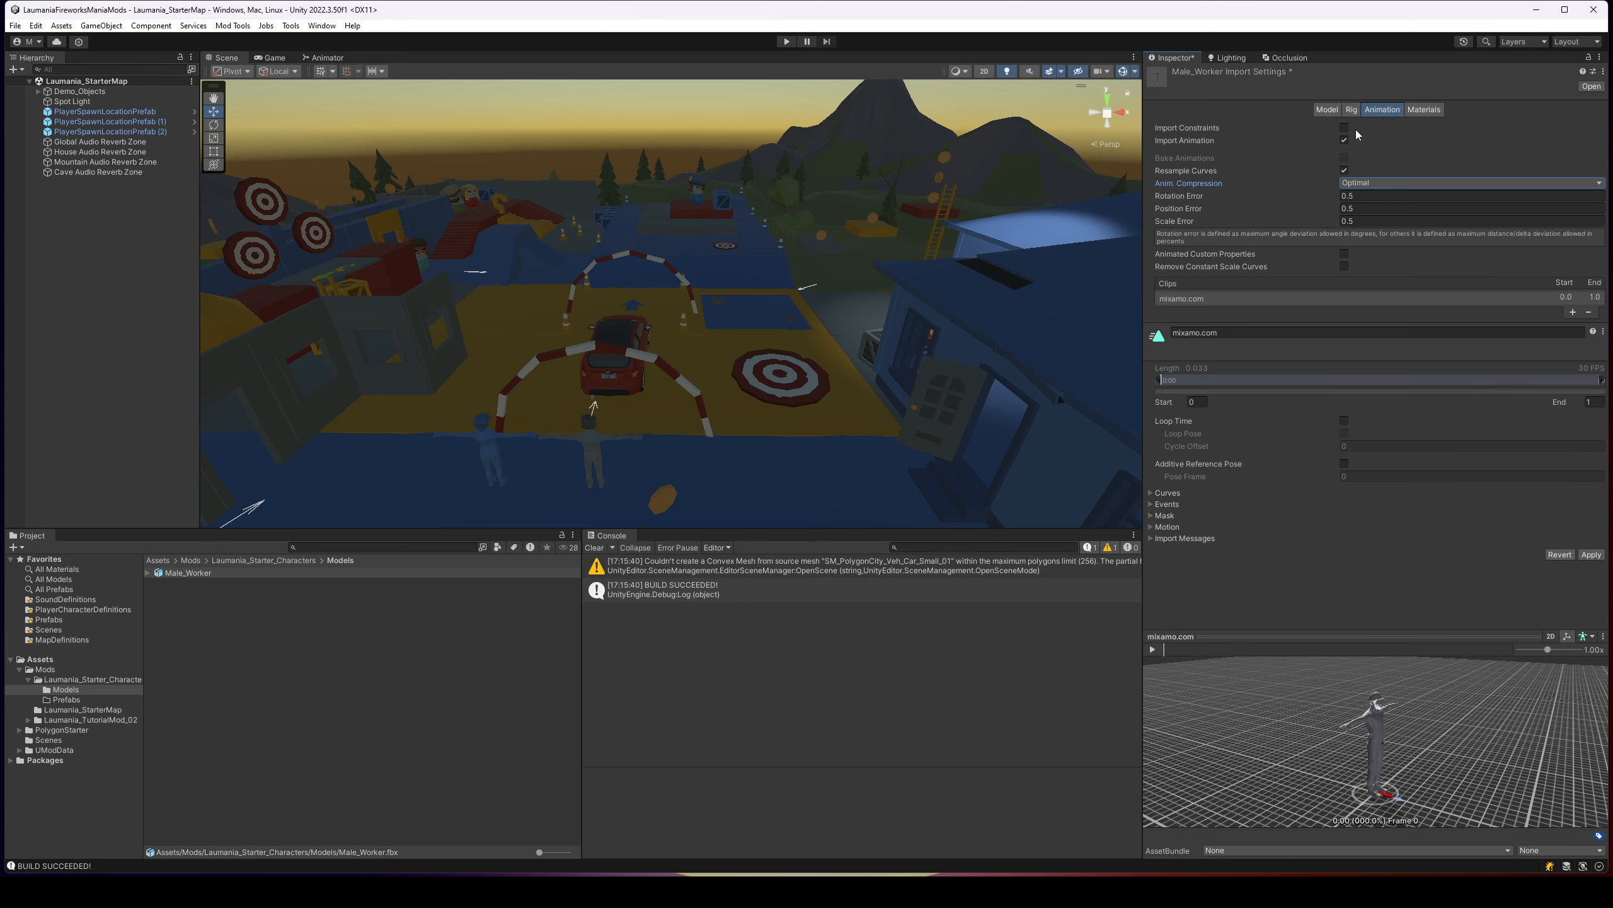
pyautogui.click(1344, 140)
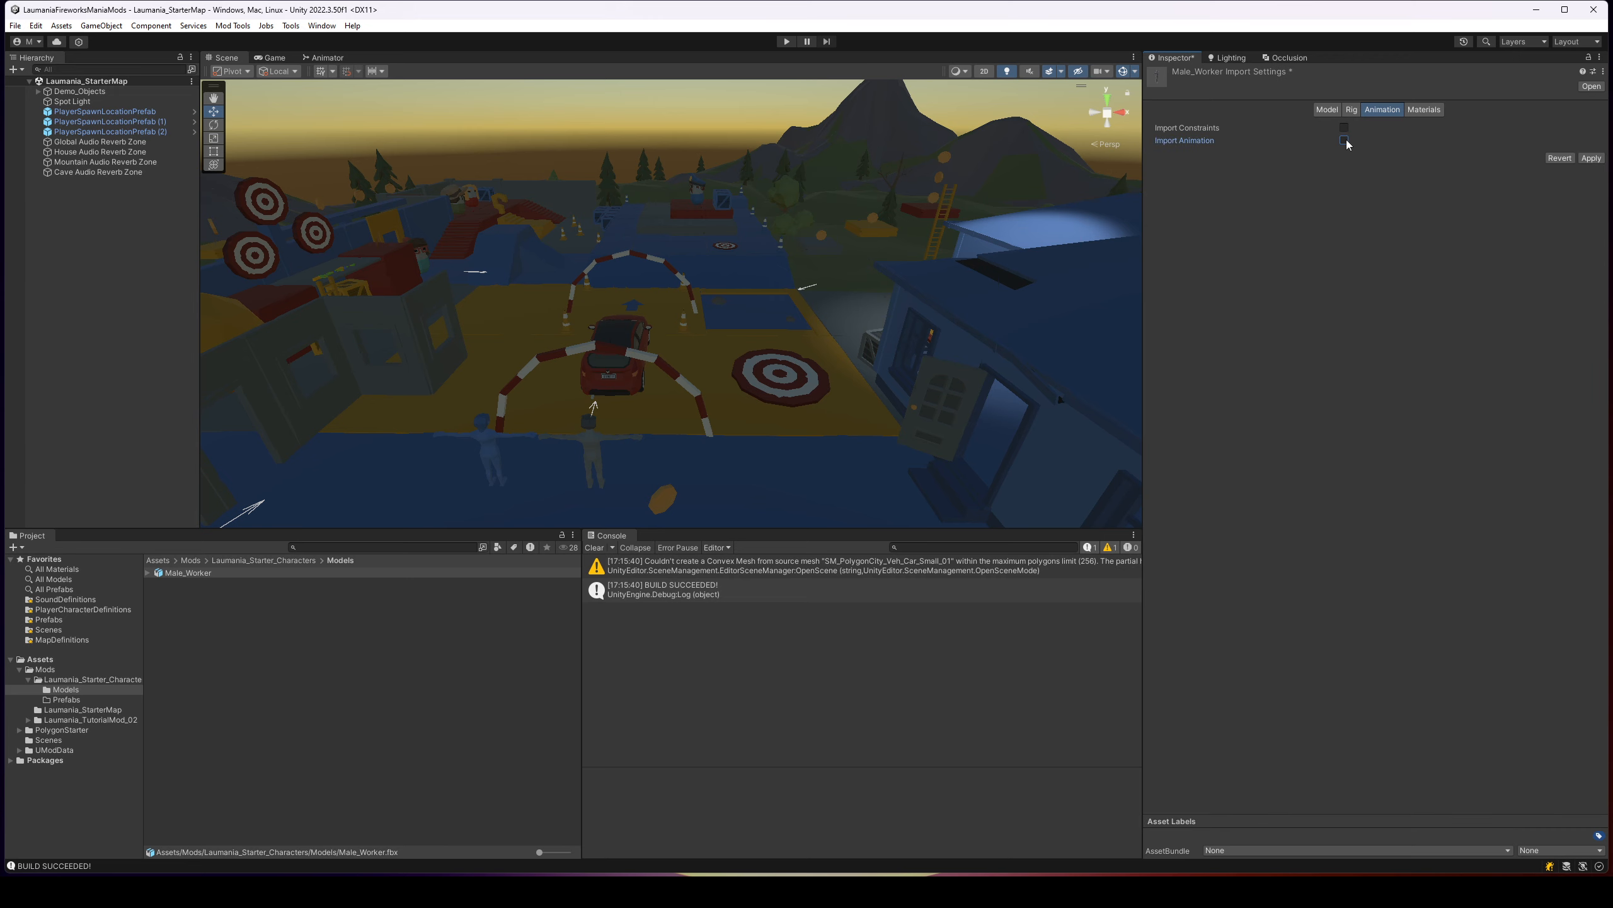
pyautogui.click(1431, 111)
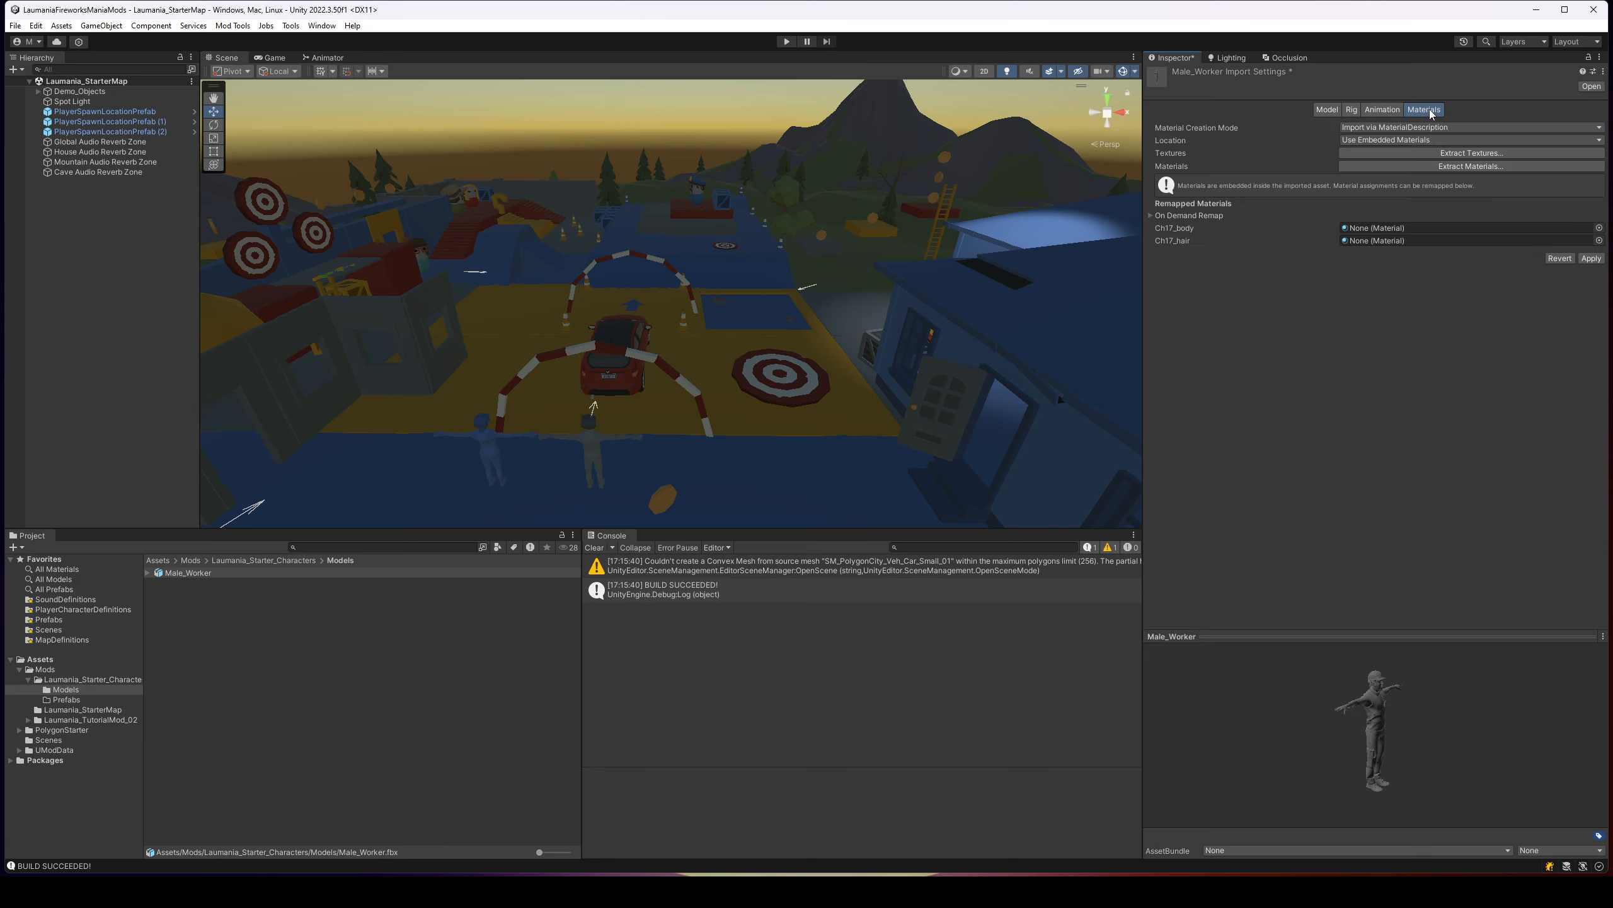
pyautogui.click(1353, 111)
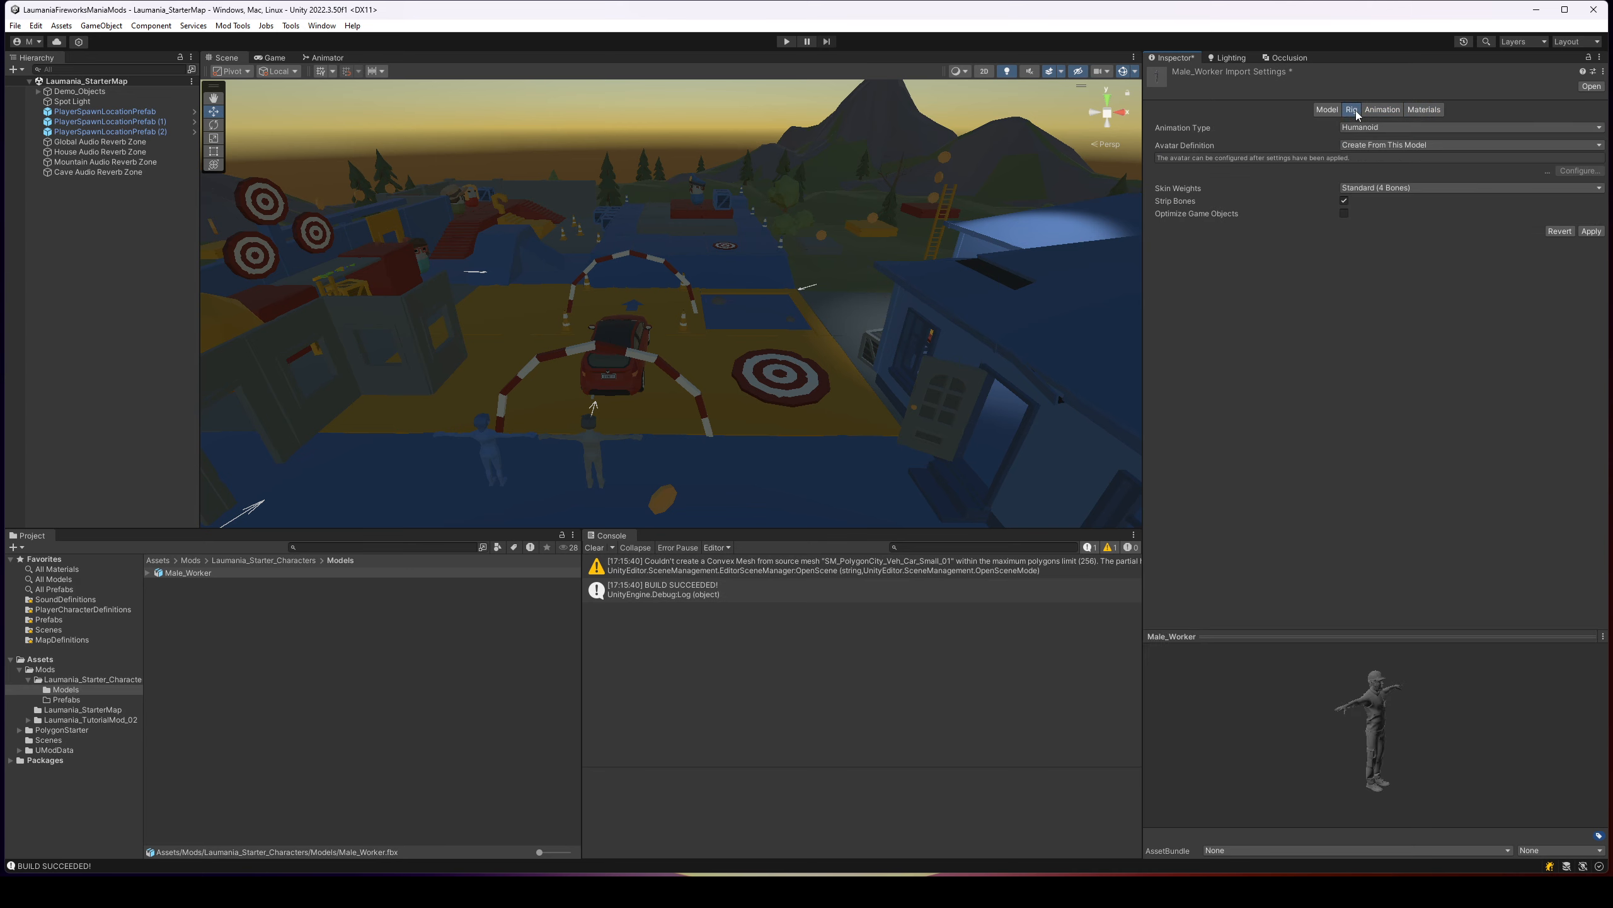
pyautogui.click(1590, 231)
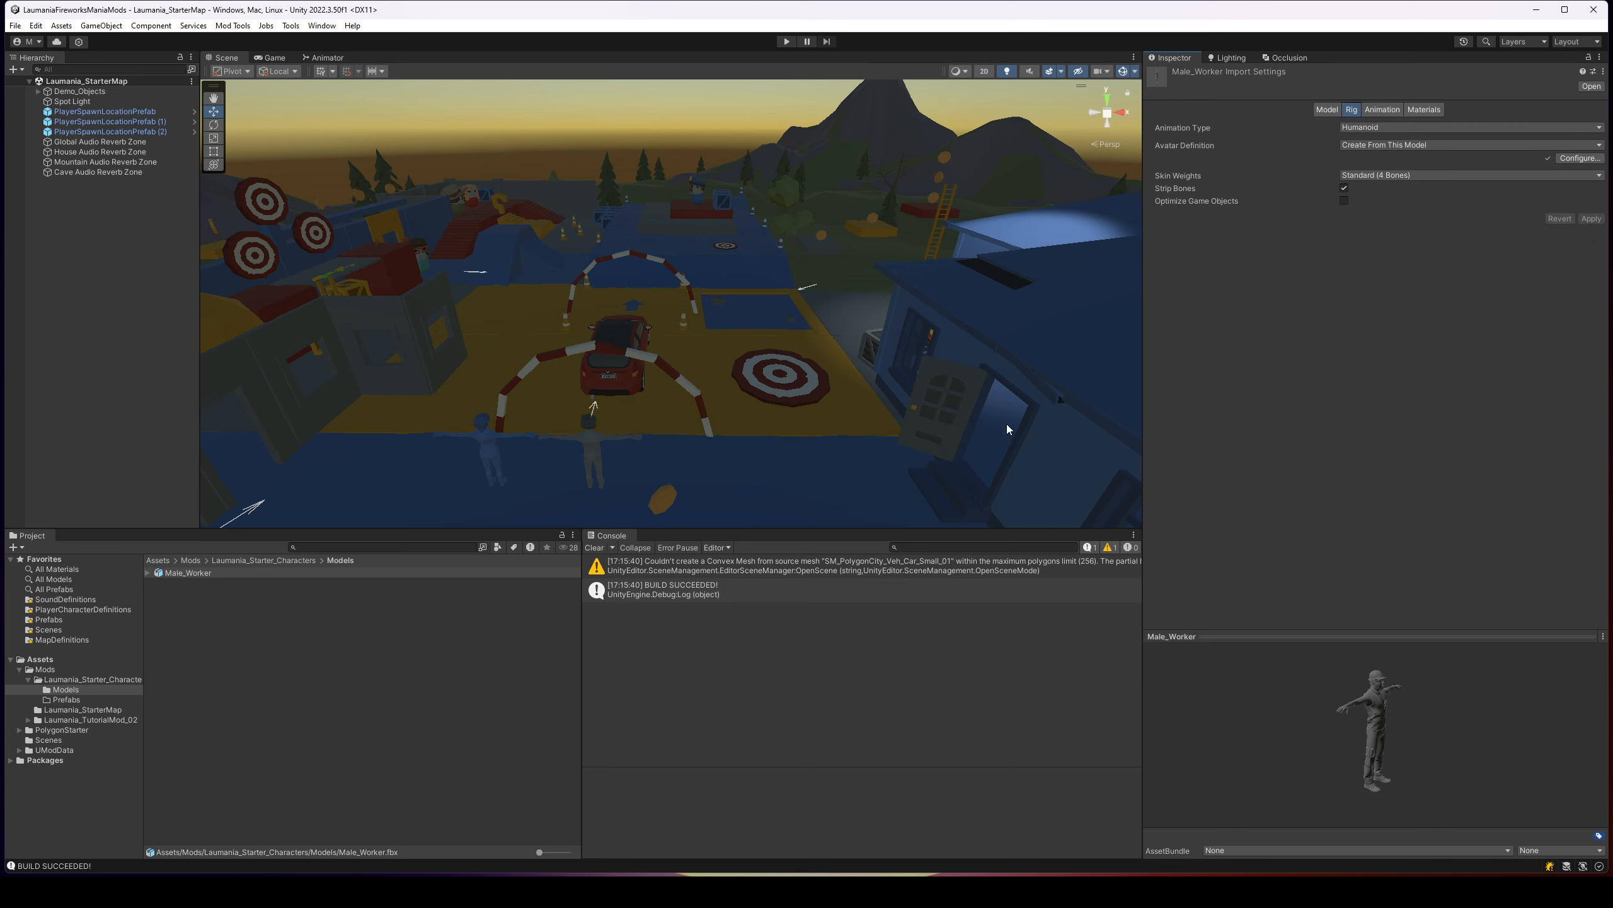
# Examine the Male_Worker model's sub-assets, material import settings and enlarged preview from another angle
pyautogui.click(149, 573)
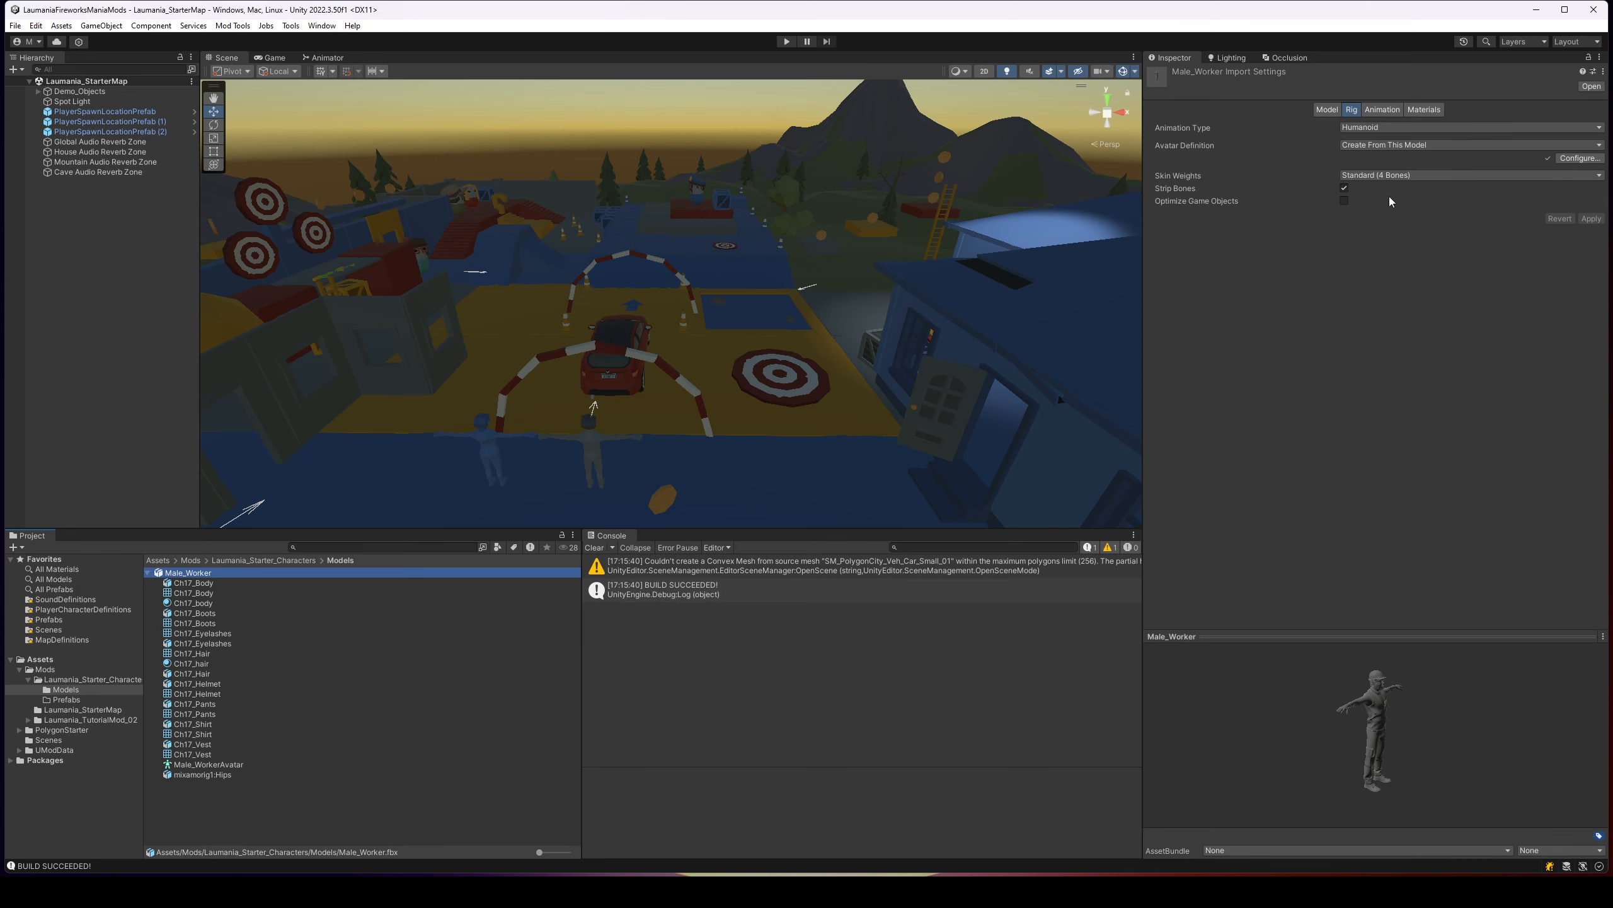
pyautogui.click(1424, 109)
pyautogui.moveTo(1403, 629); pyautogui.dragTo(1403, 316)
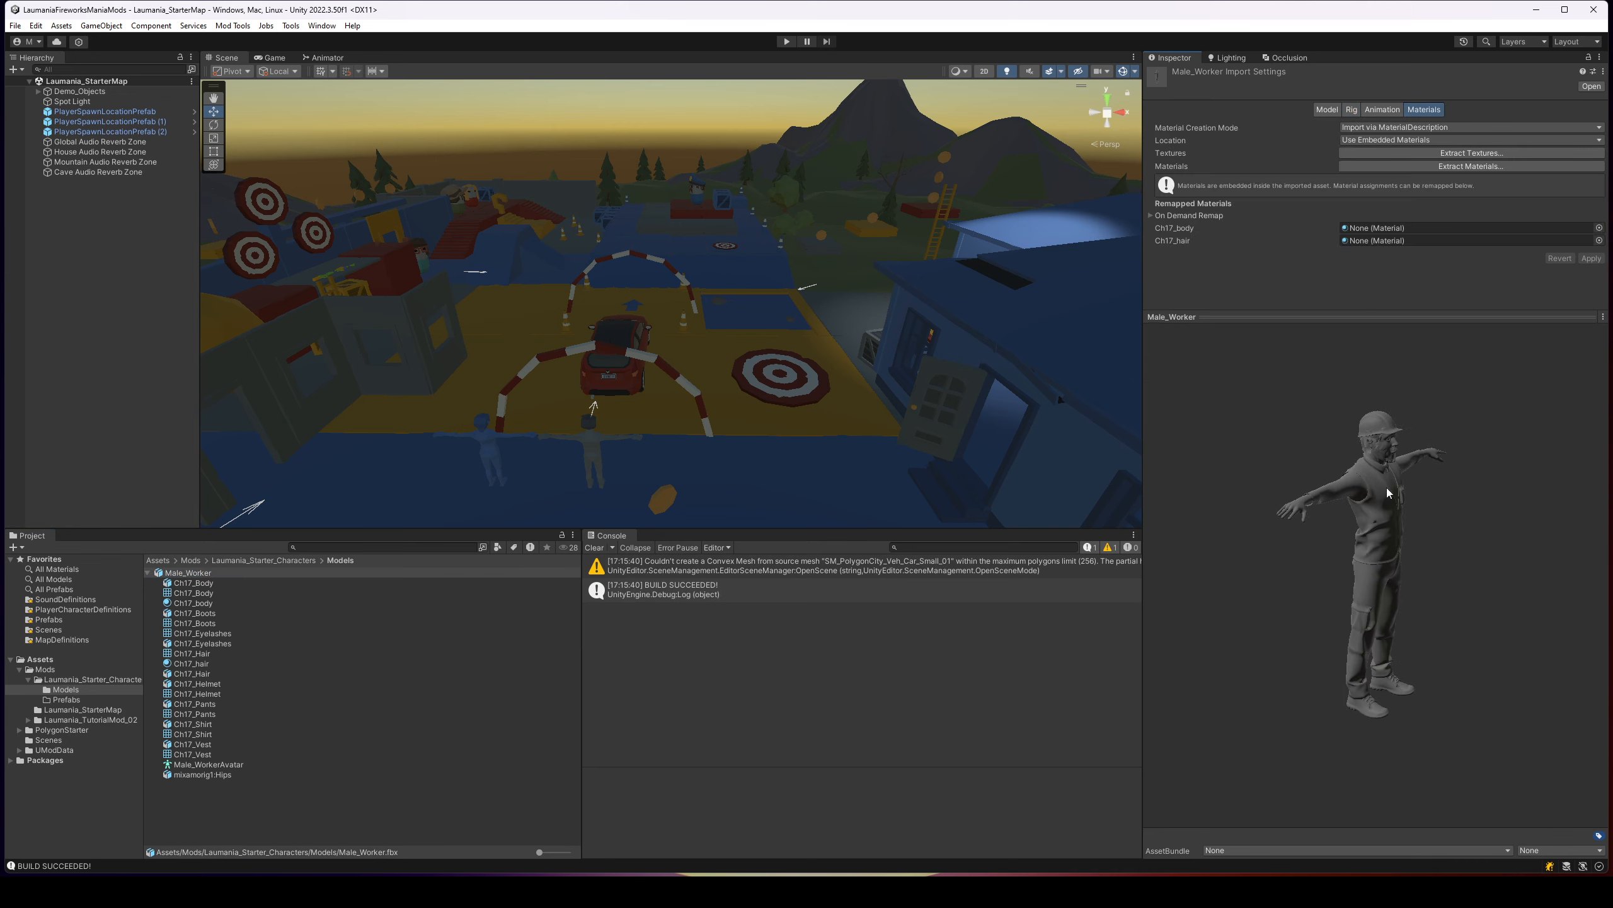
pyautogui.moveTo(1398, 508); pyautogui.dragTo(1353, 521)
pyautogui.moveTo(1401, 316); pyautogui.dragTo(1395, 572)
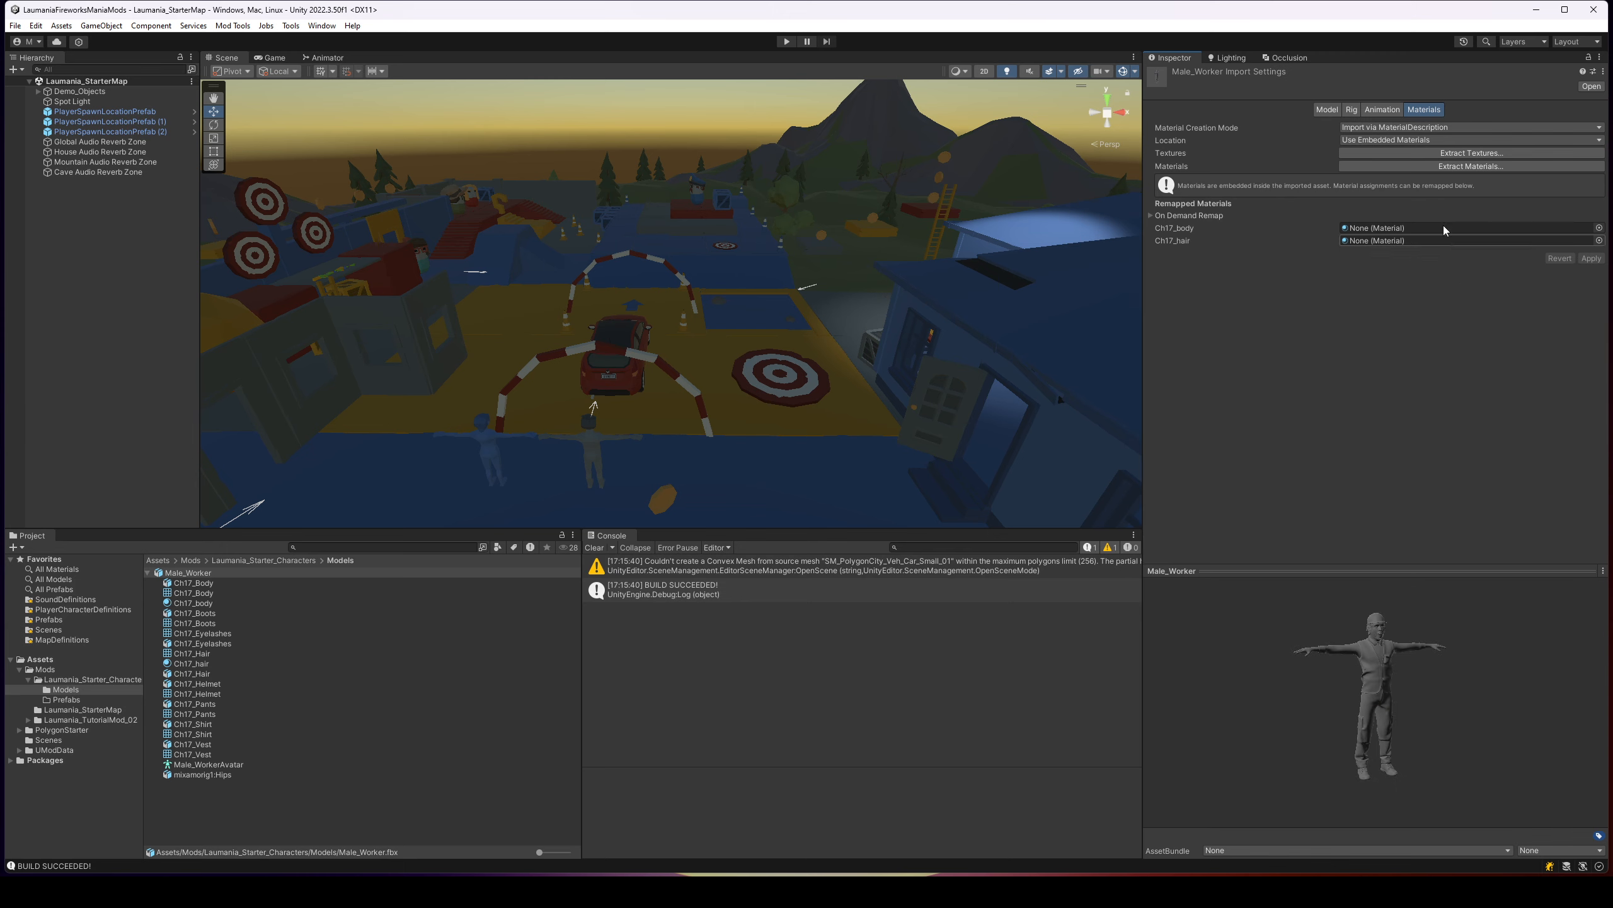
# Extract the Male_Worker model's embedded textures and materials into the Laumania_Starter_Characters Models folder
pyautogui.click(1473, 153)
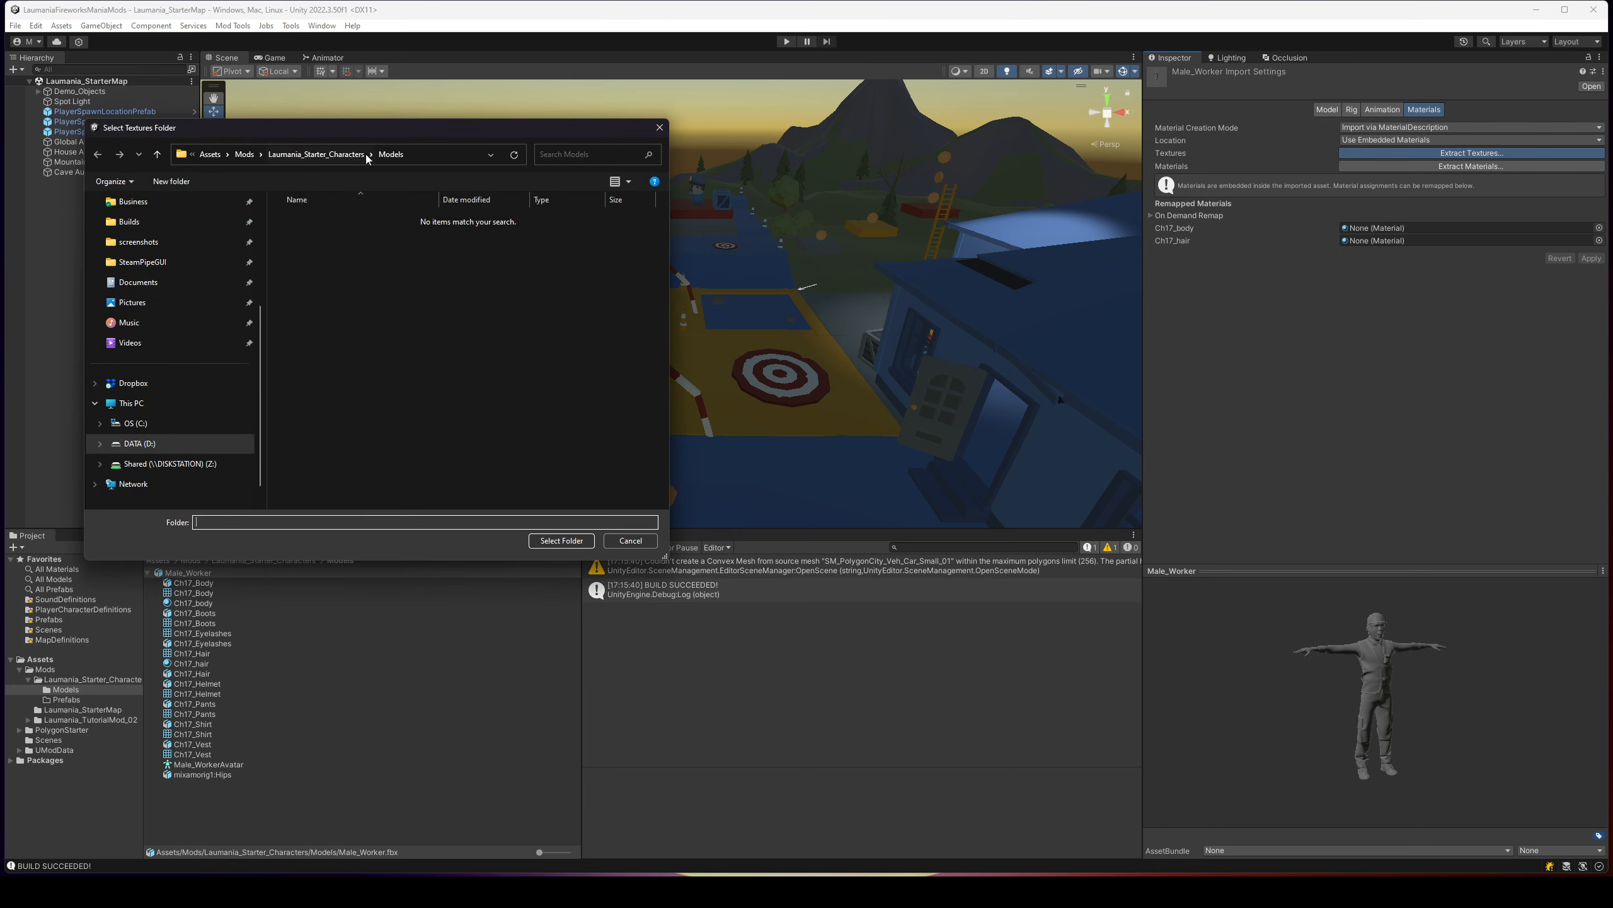
pyautogui.click(561, 541)
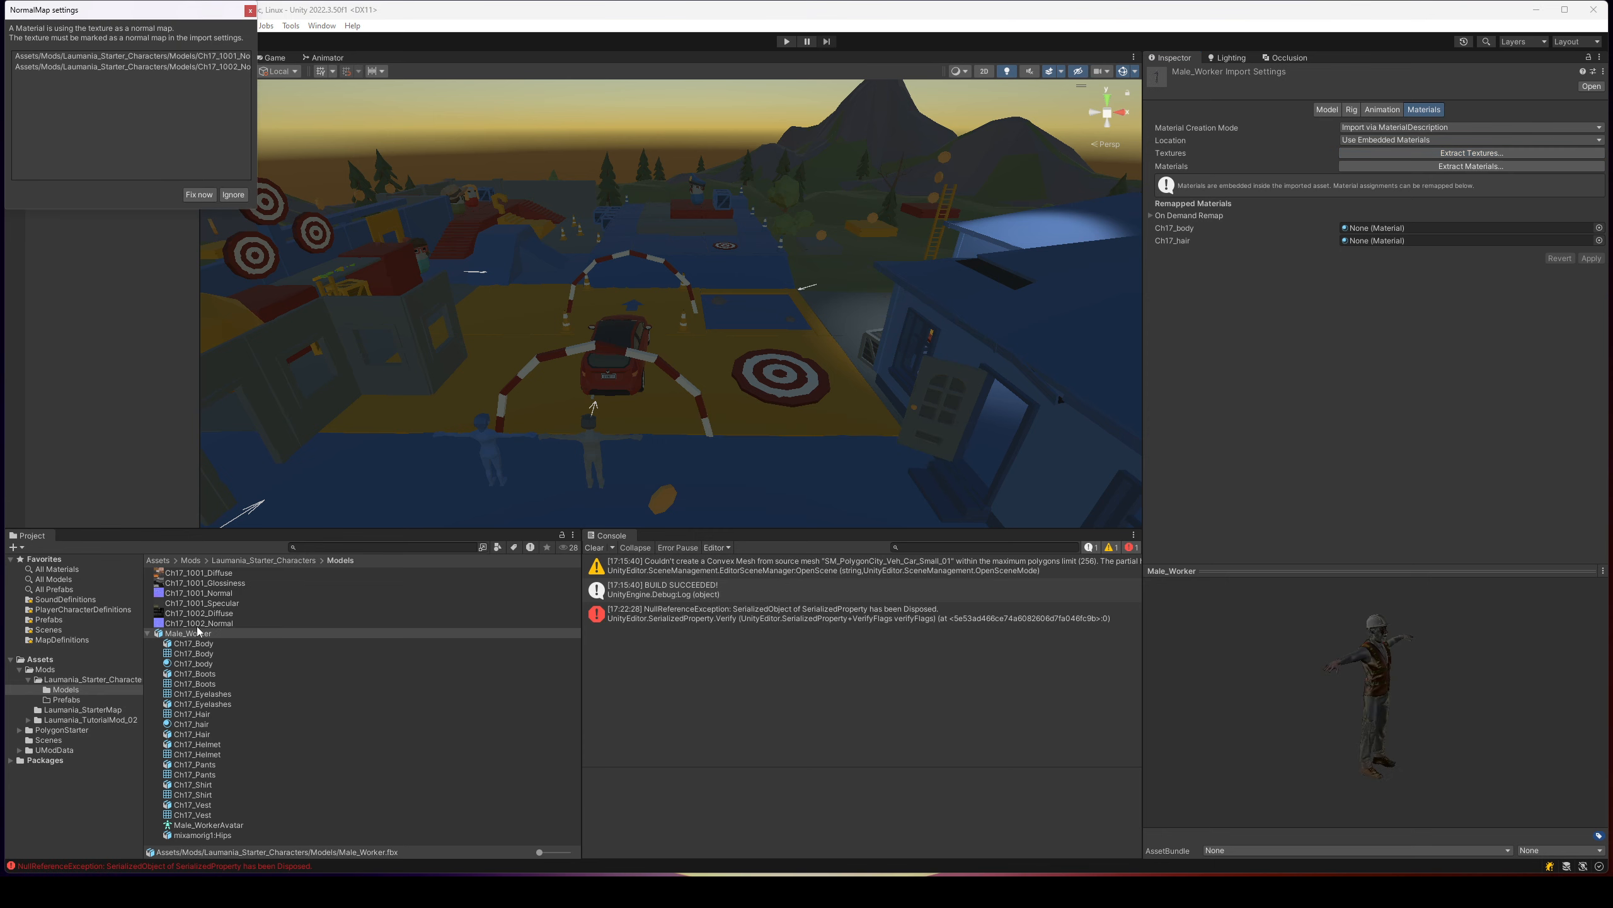
pyautogui.click(1482, 167)
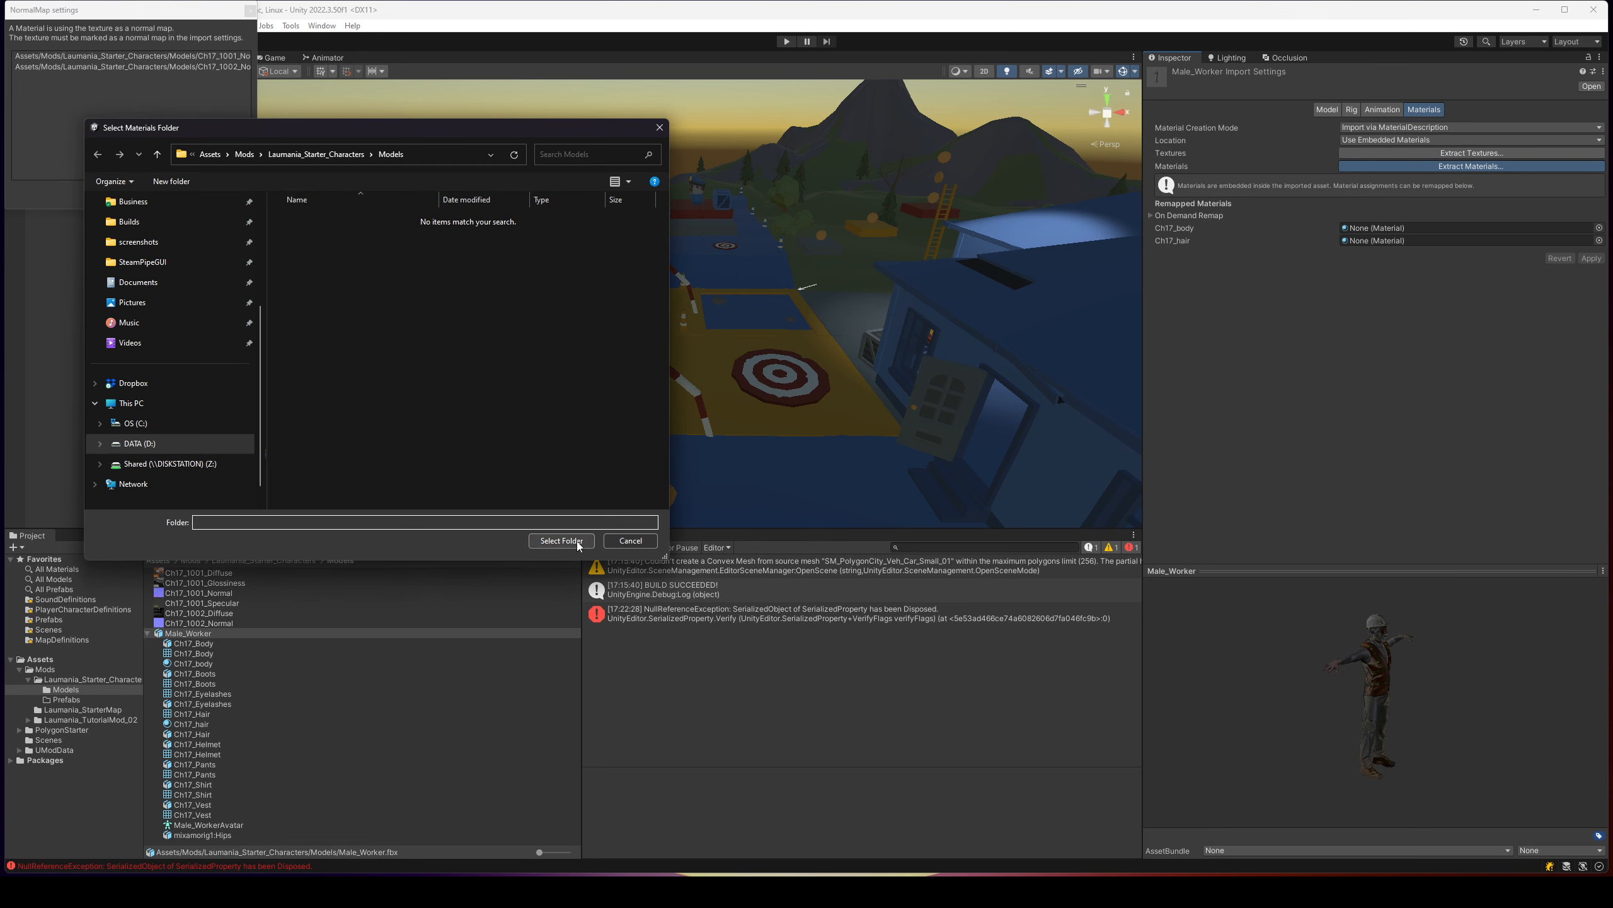
pyautogui.click(563, 541)
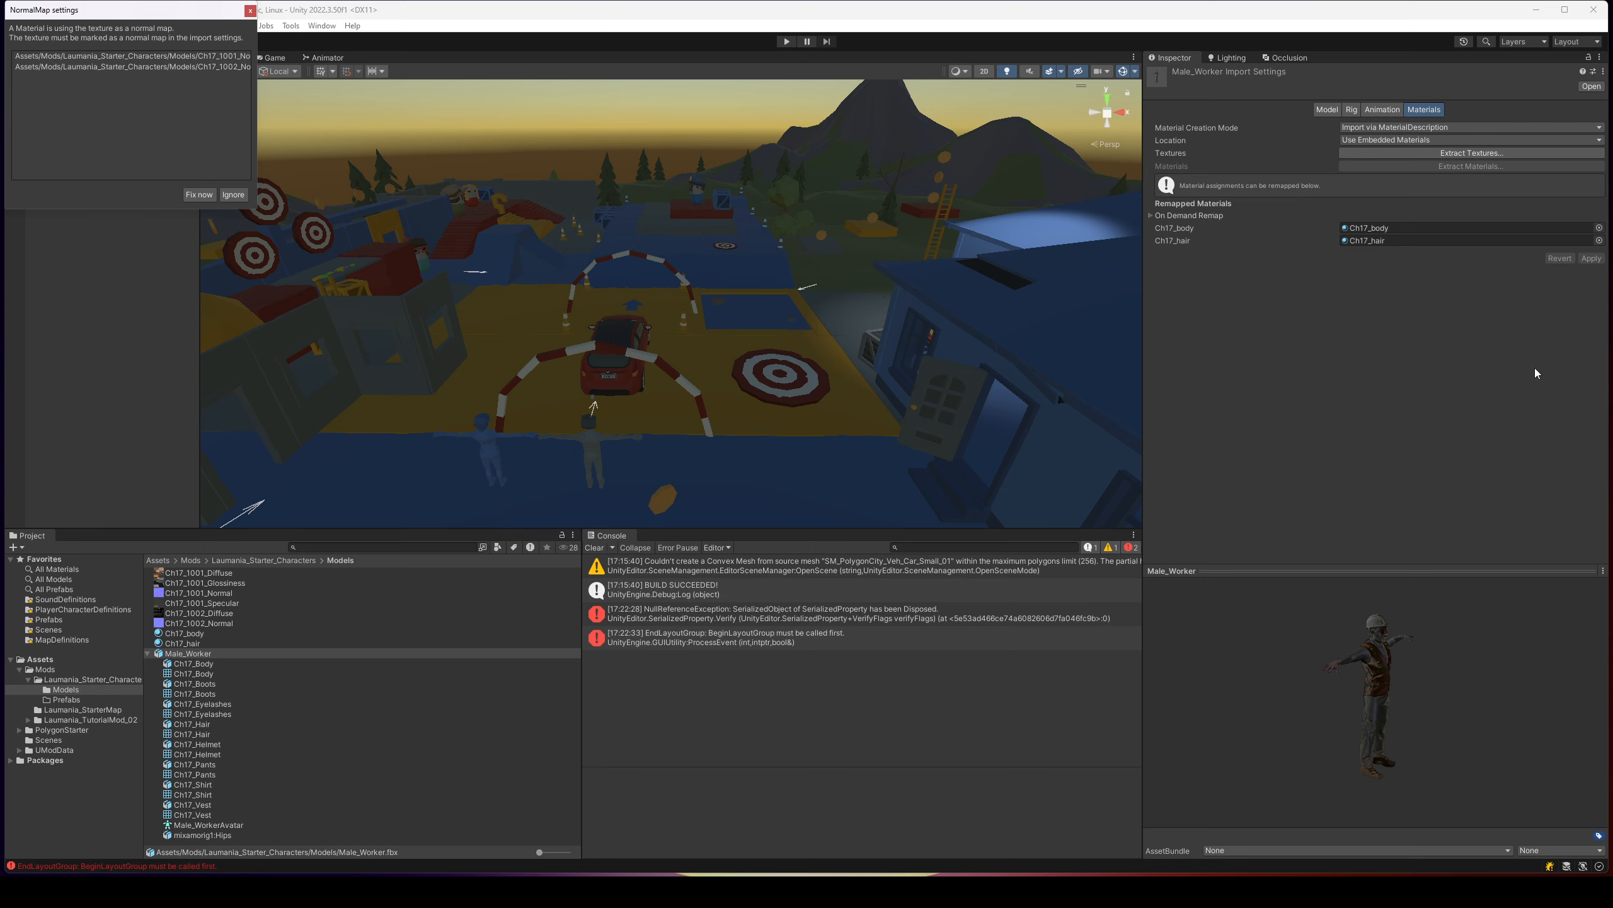
# Locate the remapped Ch17_hair and Ch17_body materials and examine the textured Male_Worker model in an enlarged preview
pyautogui.click(1394, 241)
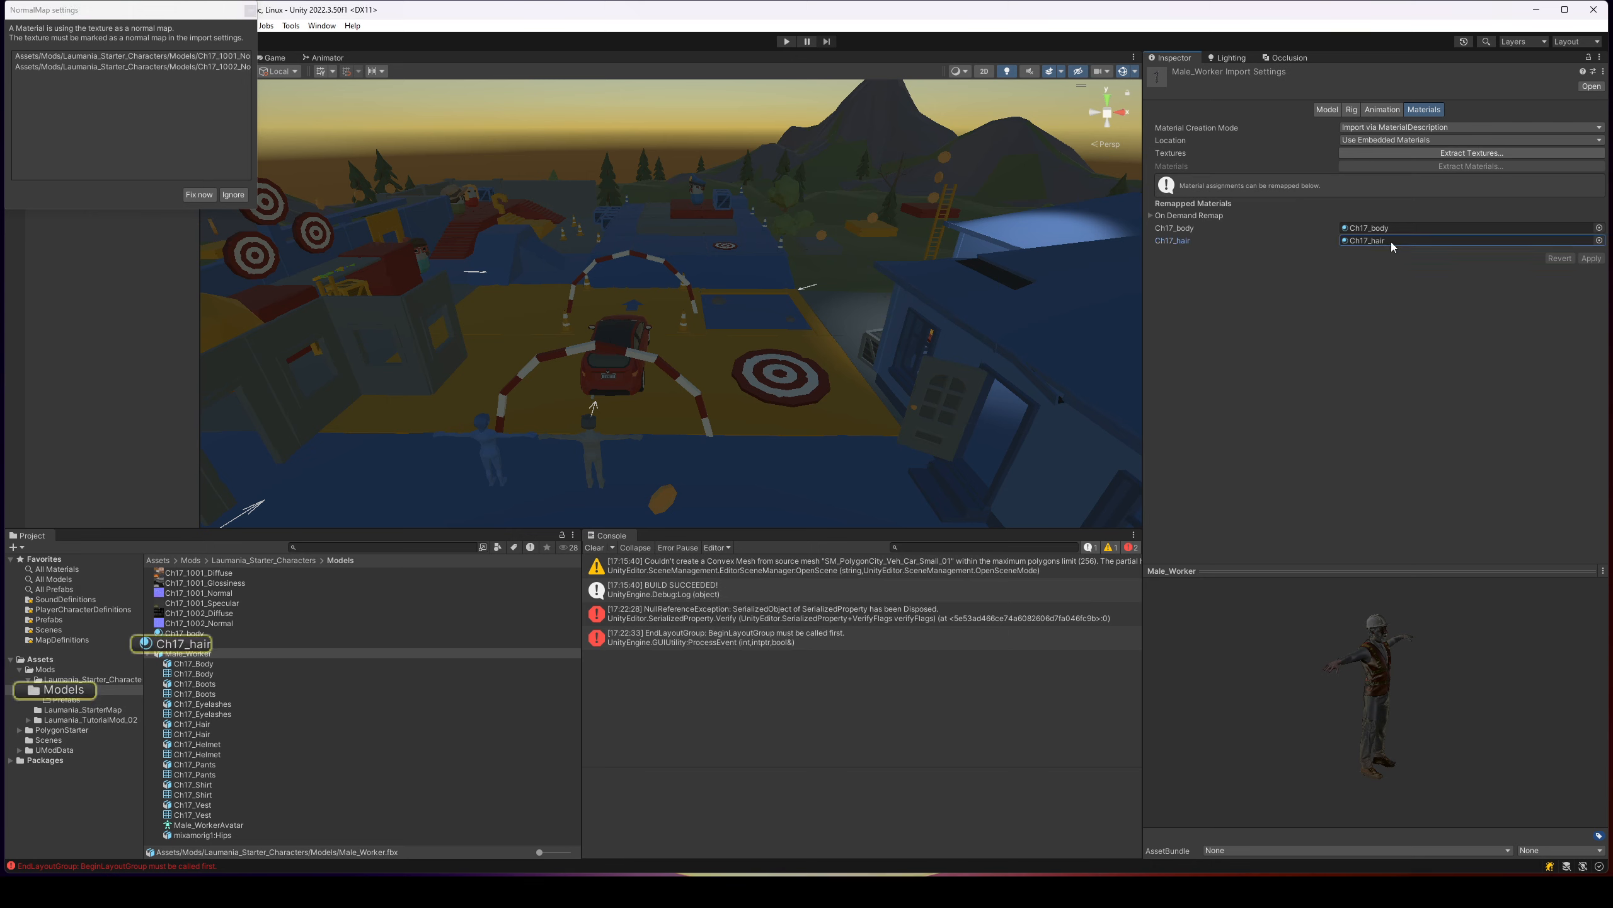
pyautogui.click(1394, 229)
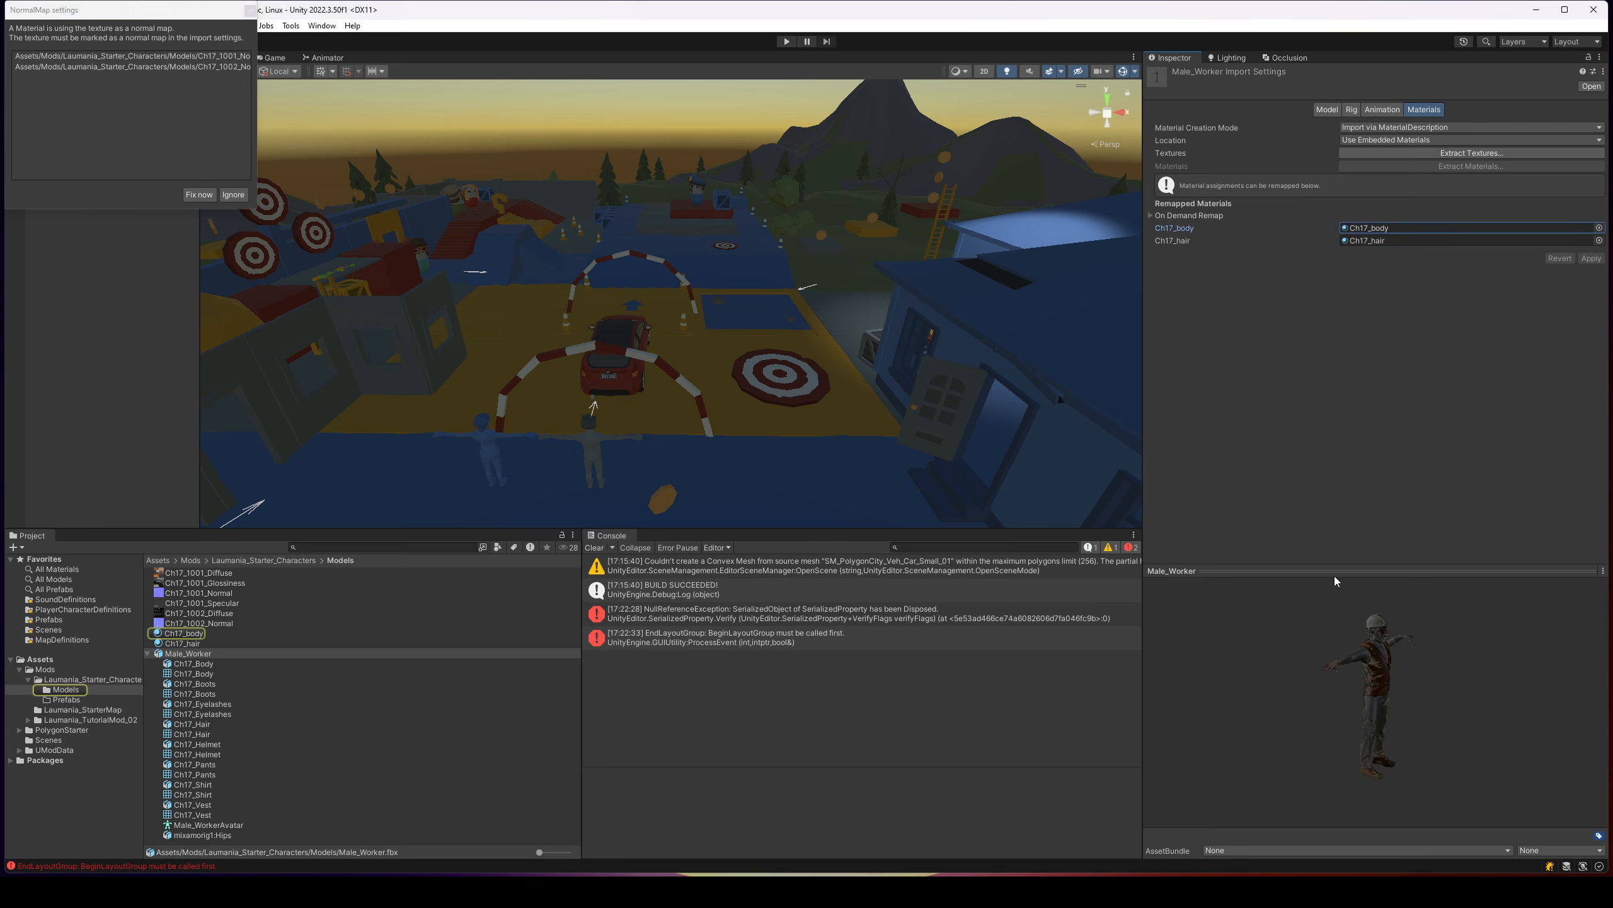
pyautogui.moveTo(1392, 575); pyautogui.dragTo(1401, 326)
pyautogui.moveTo(1421, 509); pyautogui.dragTo(1254, 407)
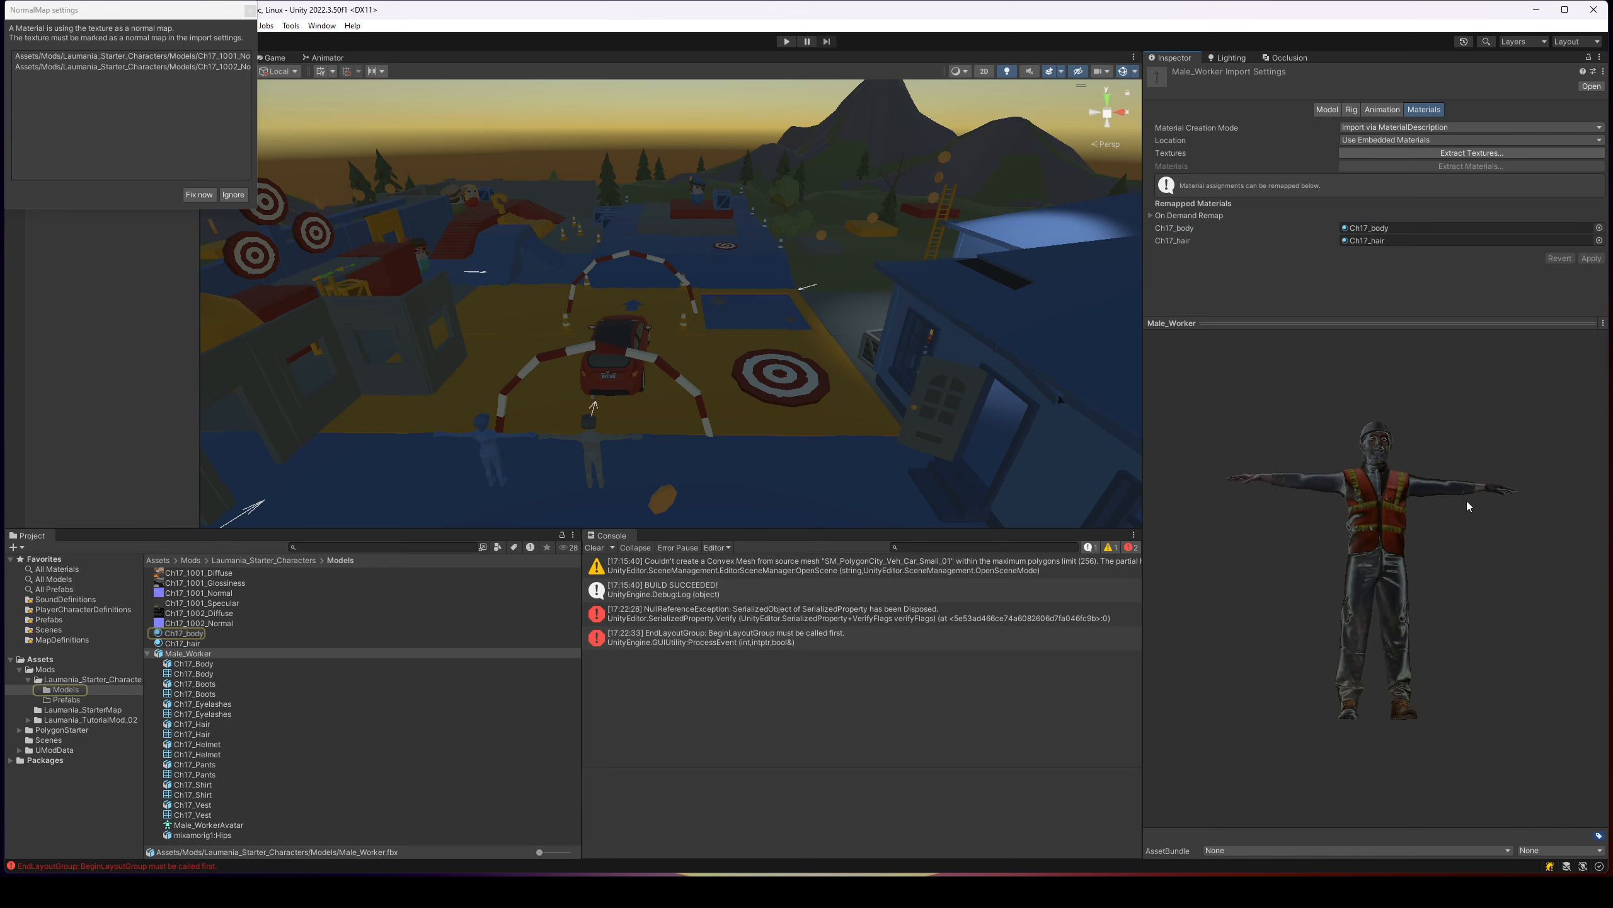
pyautogui.moveTo(1468, 501); pyautogui.dragTo(1396, 519)
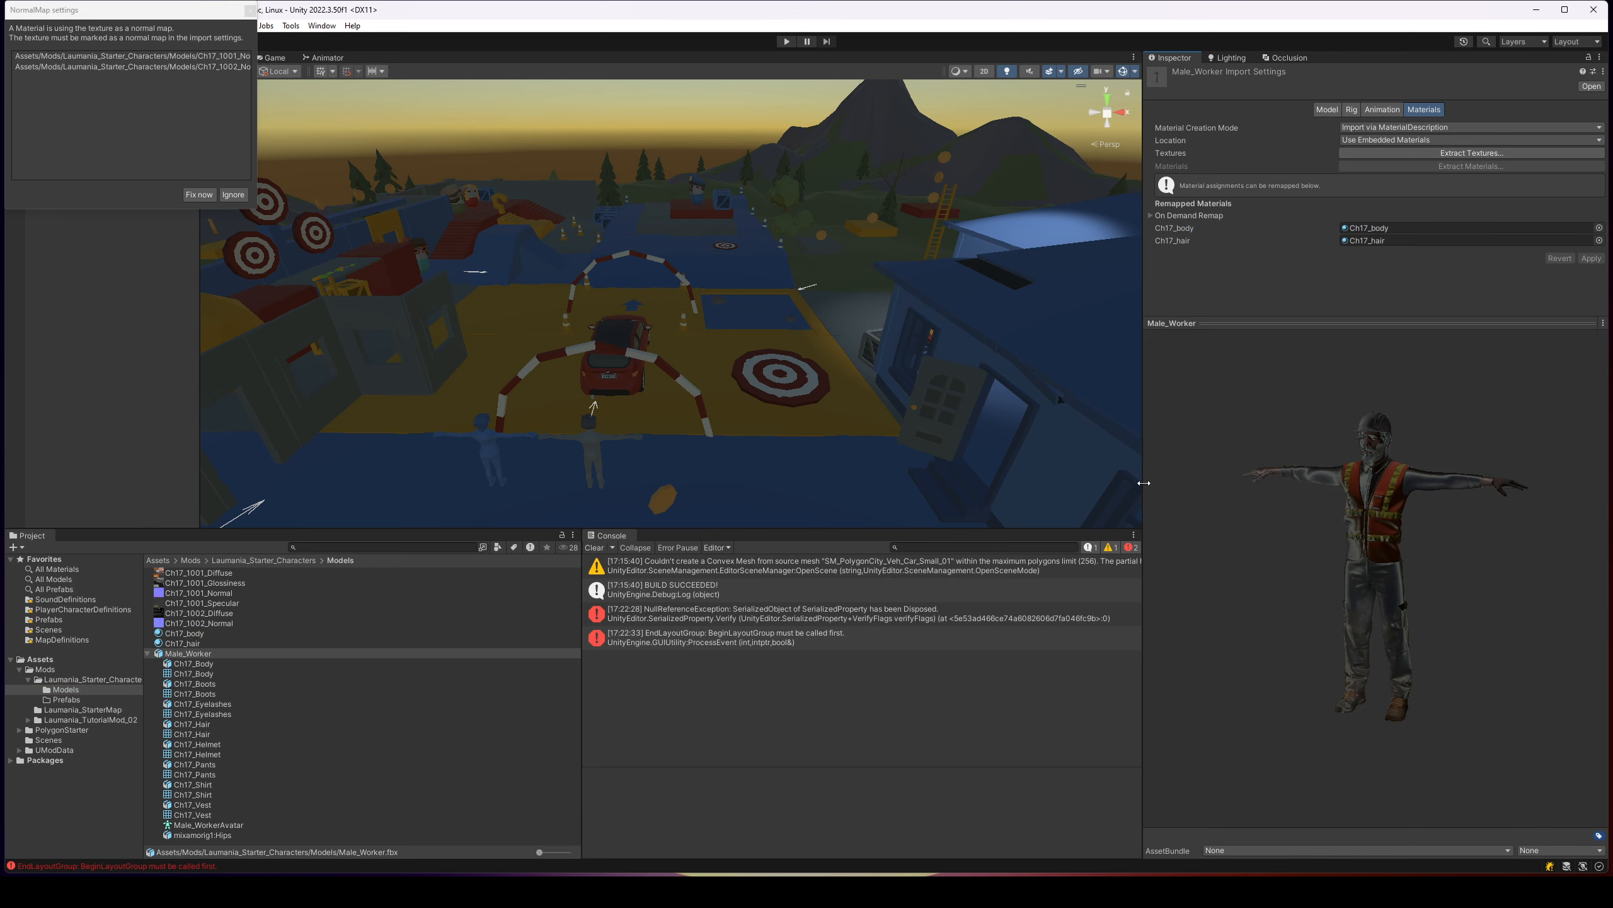
pyautogui.moveTo(1143, 486); pyautogui.dragTo(832, 486)
pyautogui.moveTo(1238, 484); pyautogui.dragTo(1343, 447)
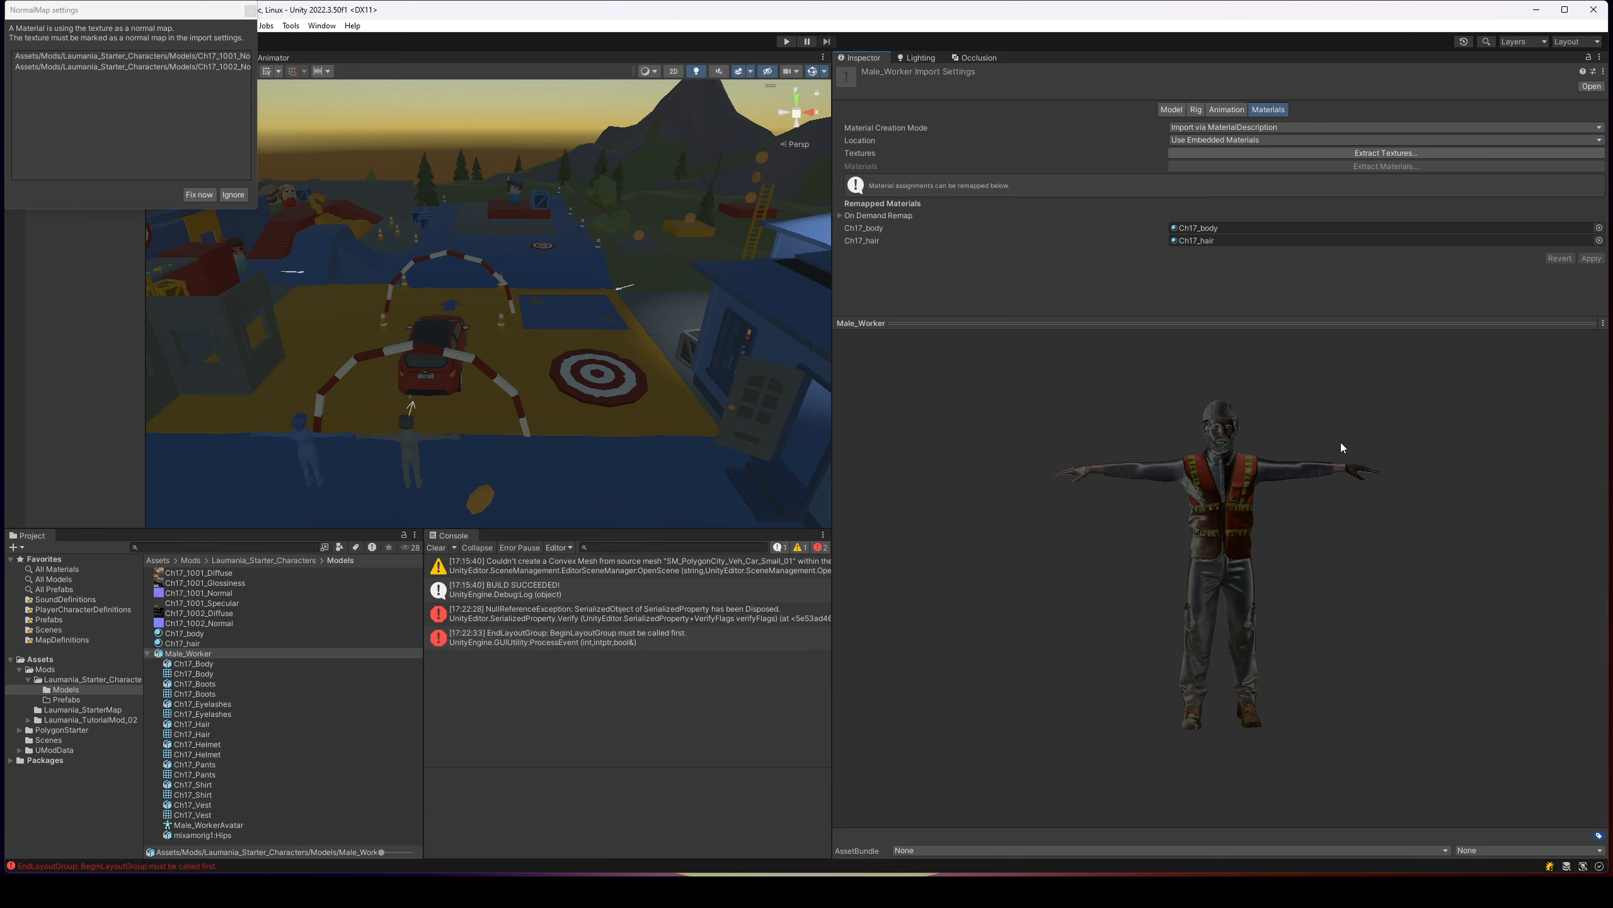
# Collapse the Male_Worker model's sub-assets and create a folder named Male_Worker inside the Models folder
pyautogui.click(150, 653)
pyautogui.click(216, 695)
pyautogui.rightClick(216, 697)
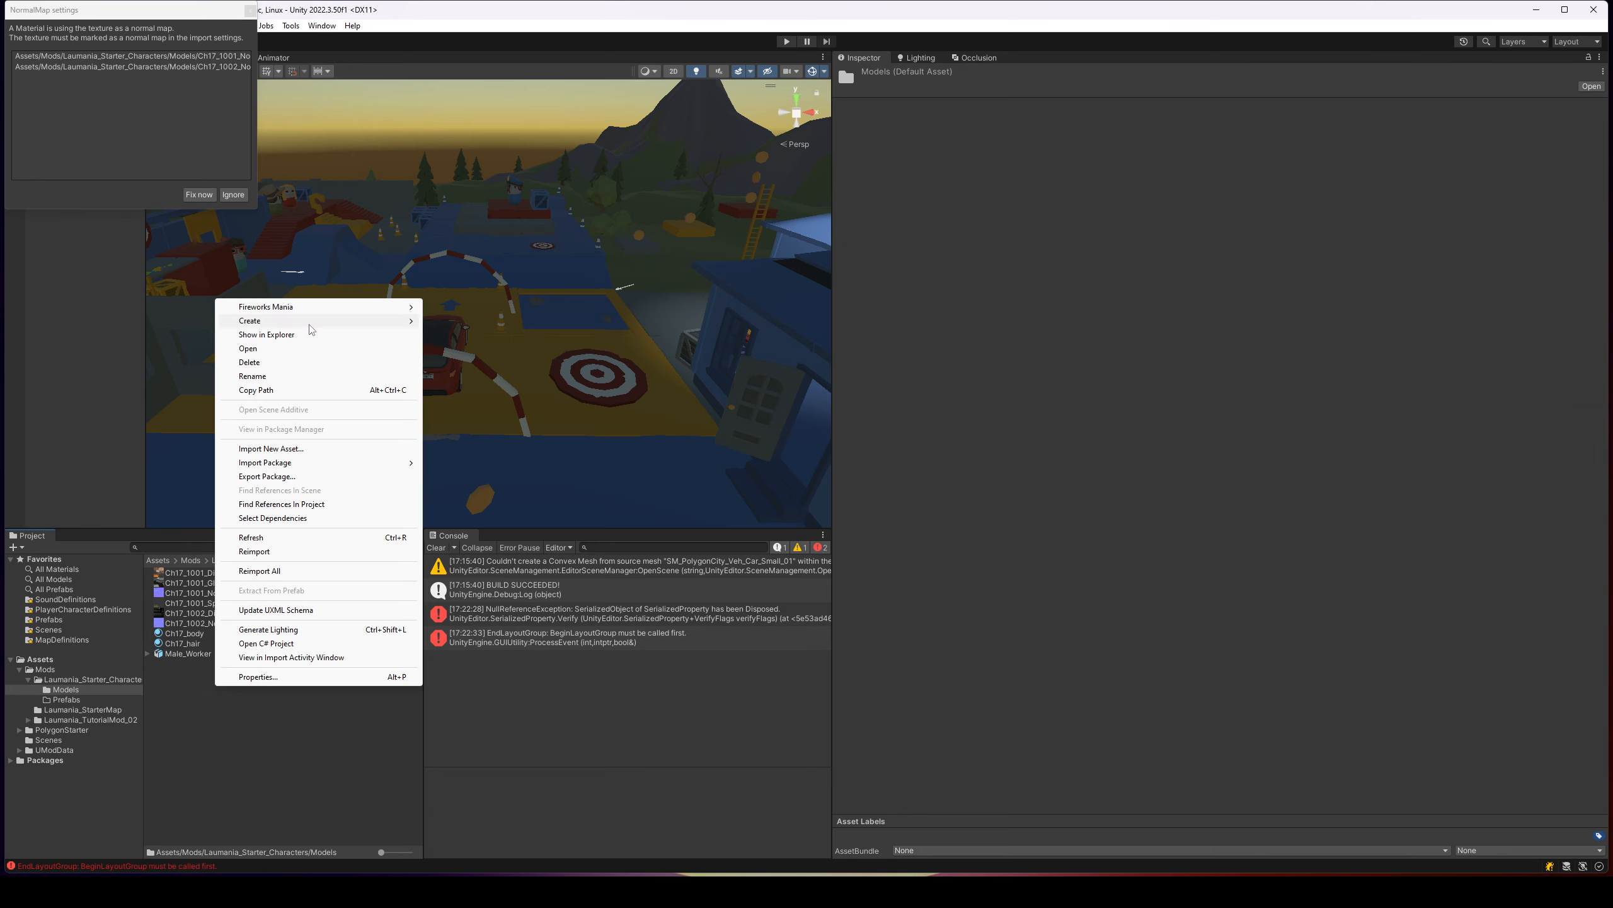
pyautogui.moveTo(312, 328)
pyautogui.click(491, 262)
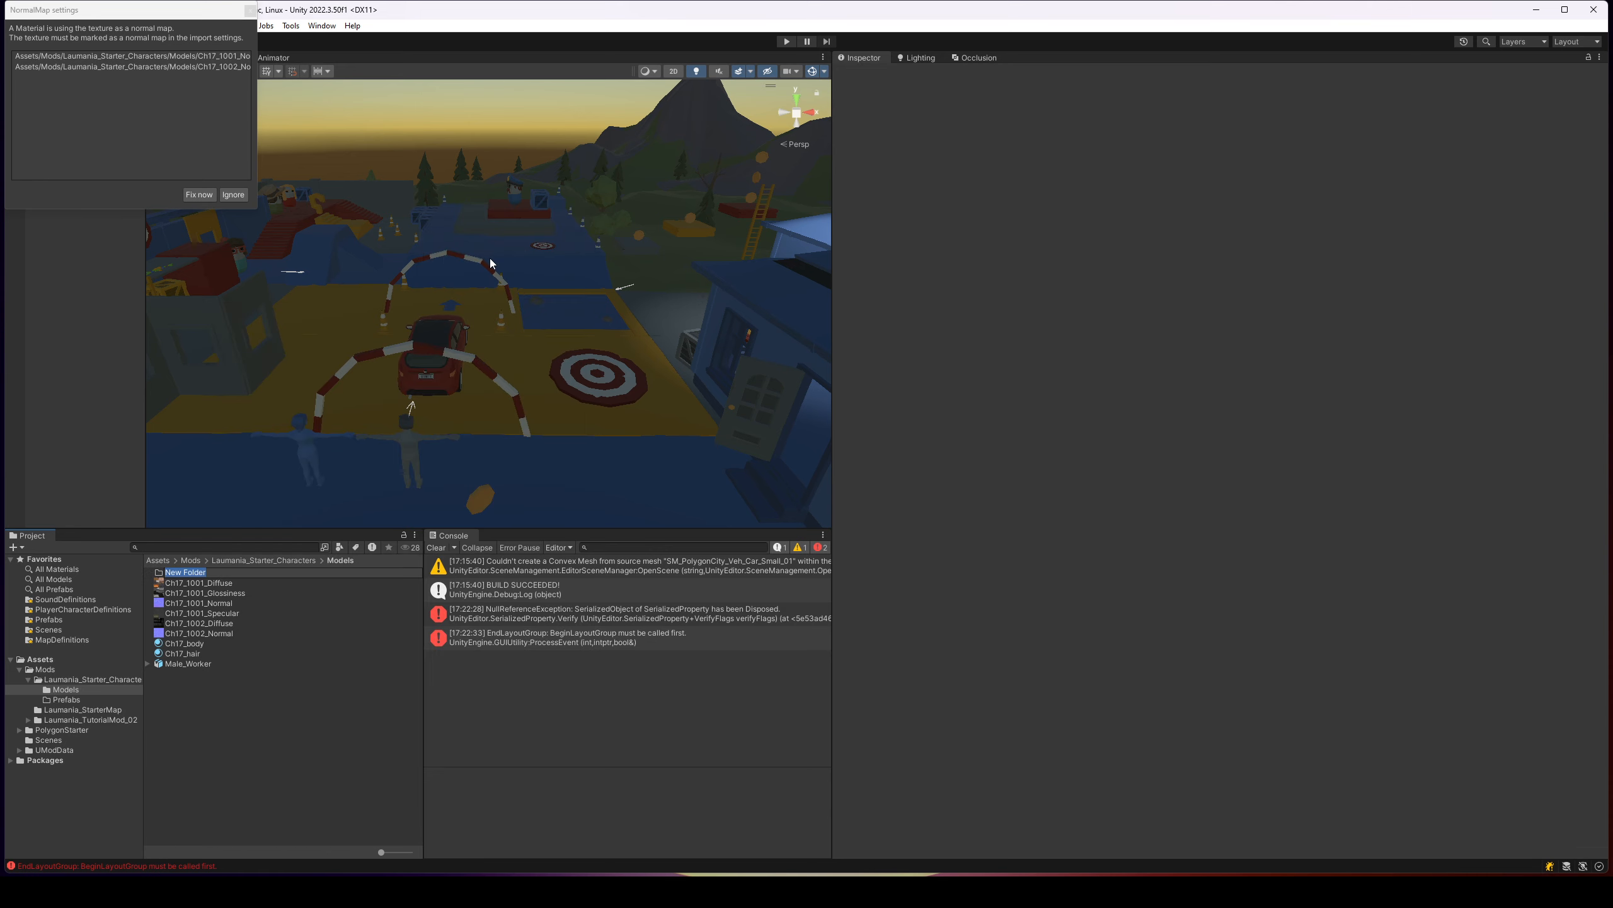
pyautogui.write('Male_Worker')
pyautogui.press('Return')
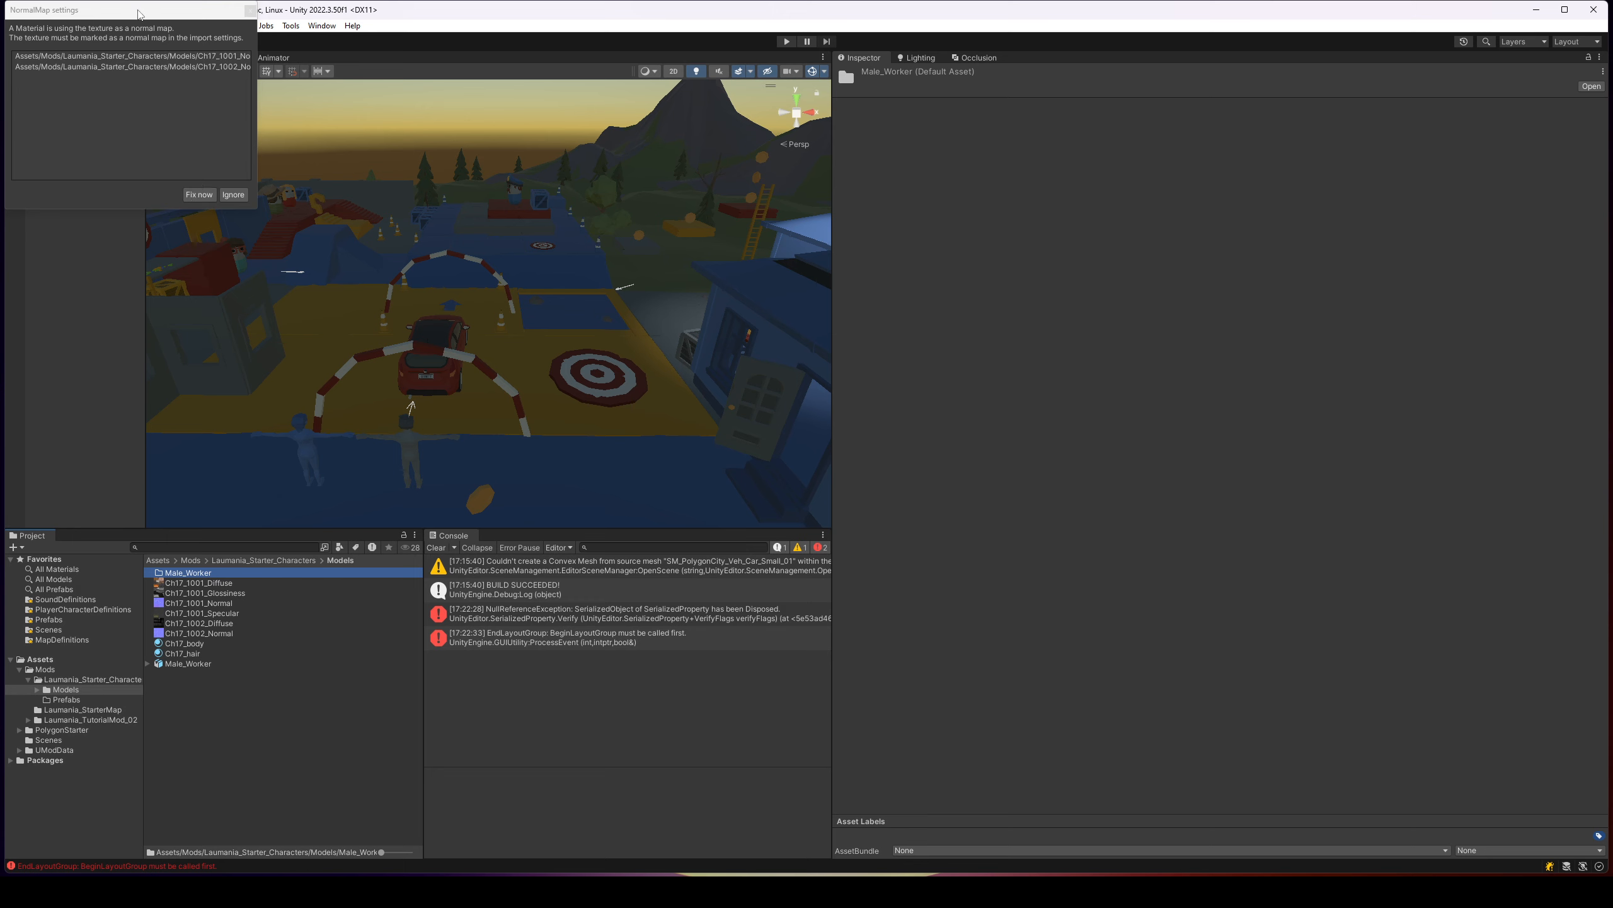
# Fix the Ch17_1001 and Ch17_1002 normal textures so they are marked as normal maps, and clear the console
pyautogui.moveTo(137, 11); pyautogui.dragTo(656, 240)
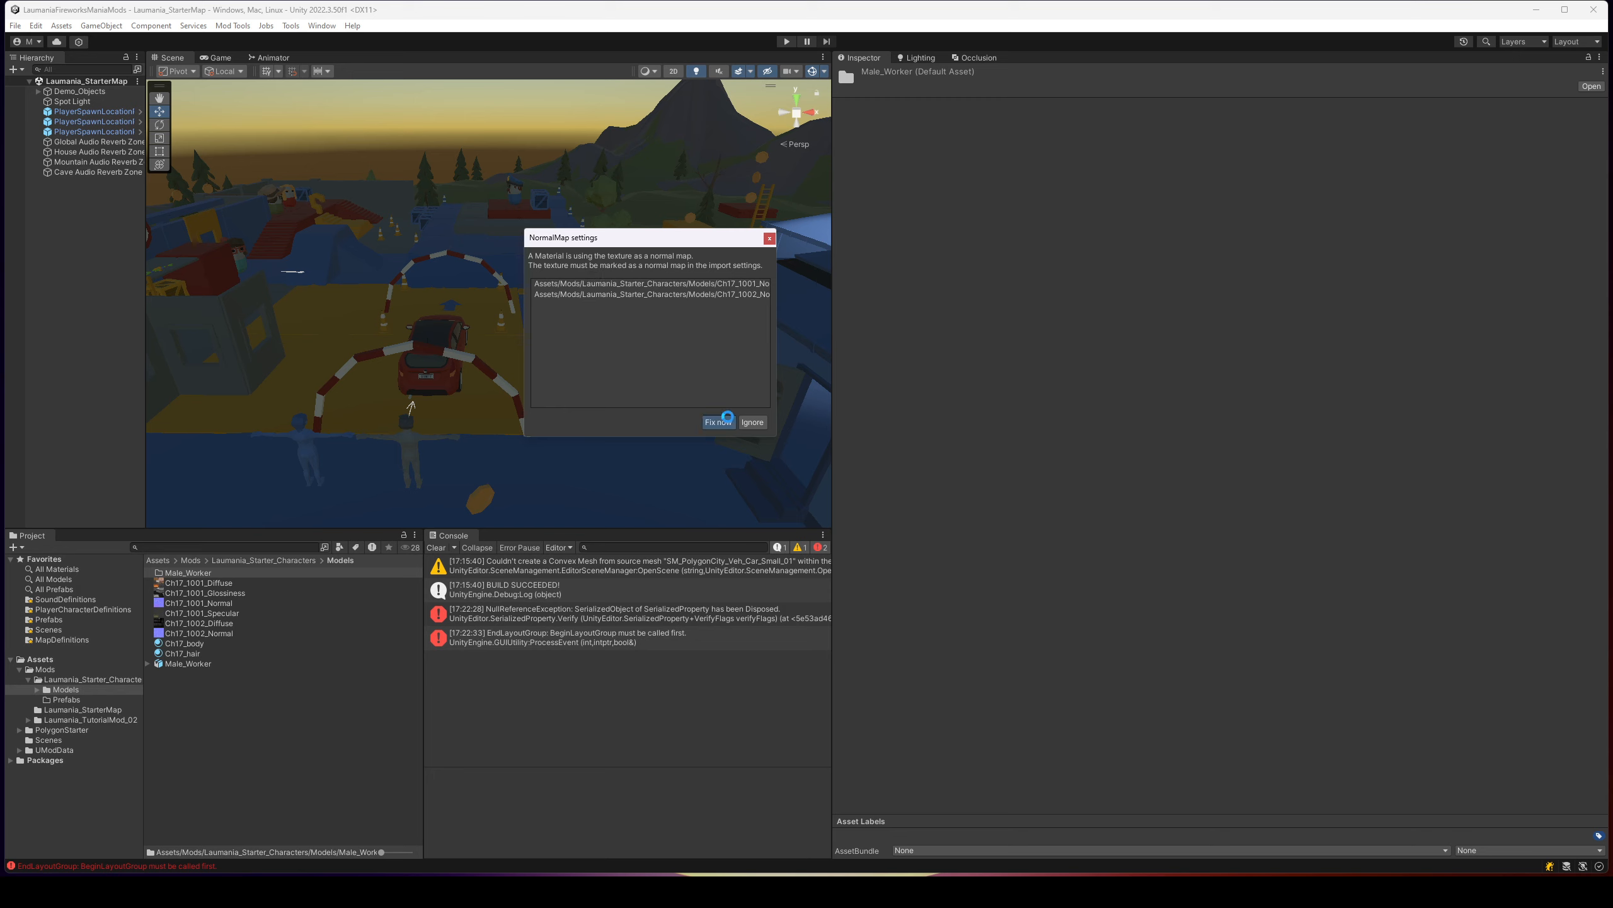
pyautogui.click(725, 425)
pyautogui.click(435, 547)
# Move all Ch17 textures, both Ch17 materials and the Male_Worker model into the Male_Worker folder and open it
pyautogui.click(198, 583)
pyautogui.keyDown('shift'); pyautogui.click(188, 663); pyautogui.keyUp('shift')
pyautogui.moveTo(204, 631); pyautogui.dragTo(204, 576)
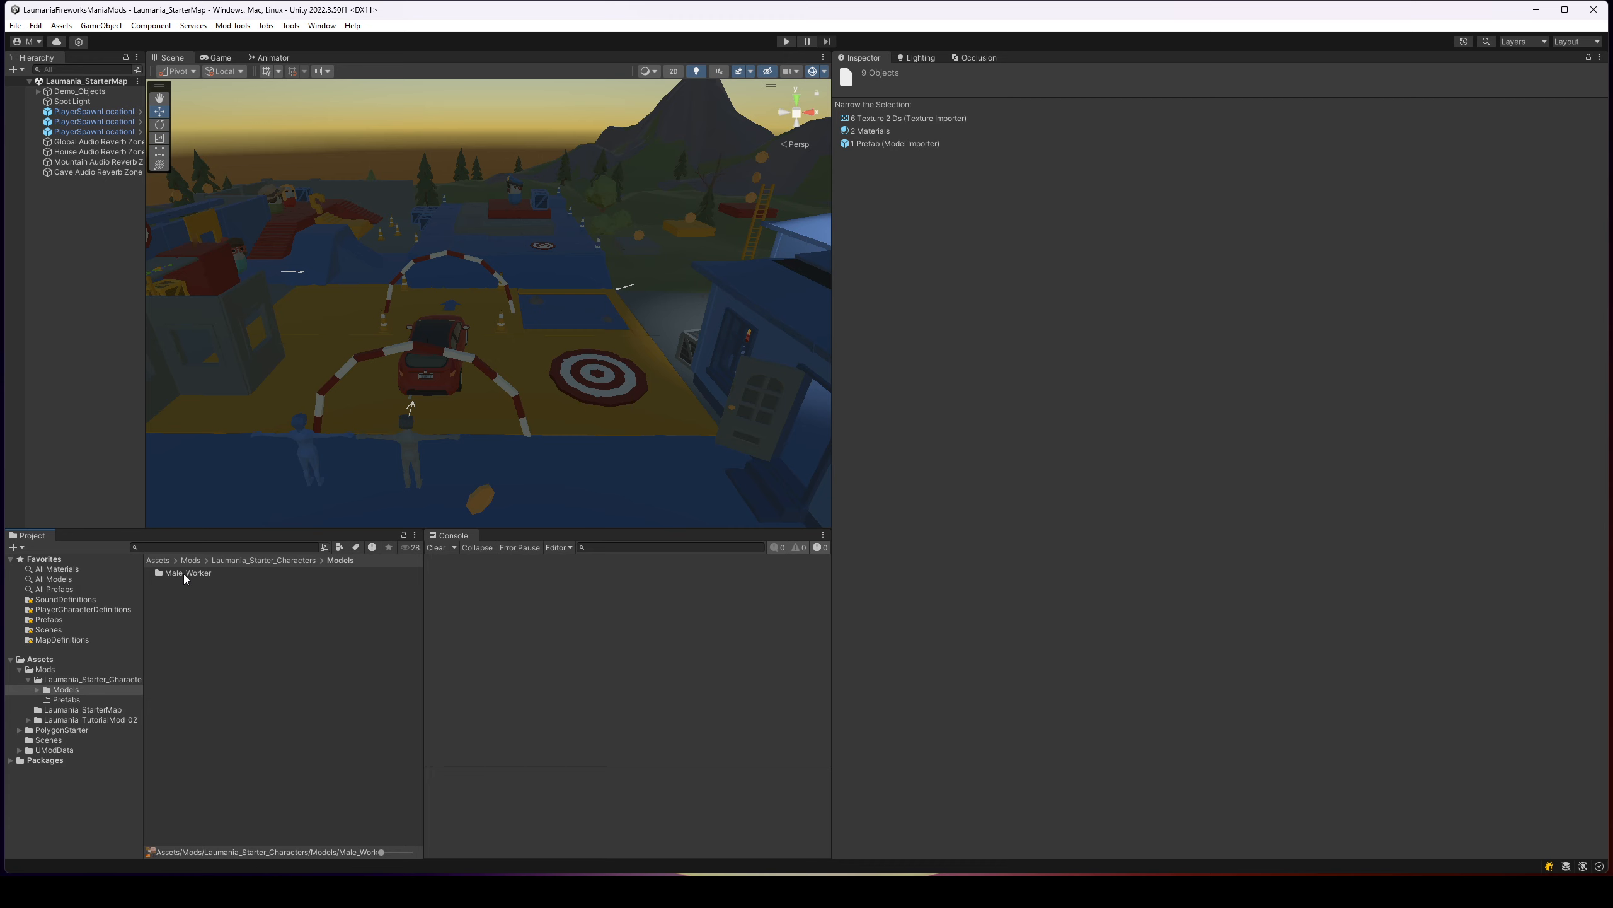
pyautogui.doubleClick(186, 575)
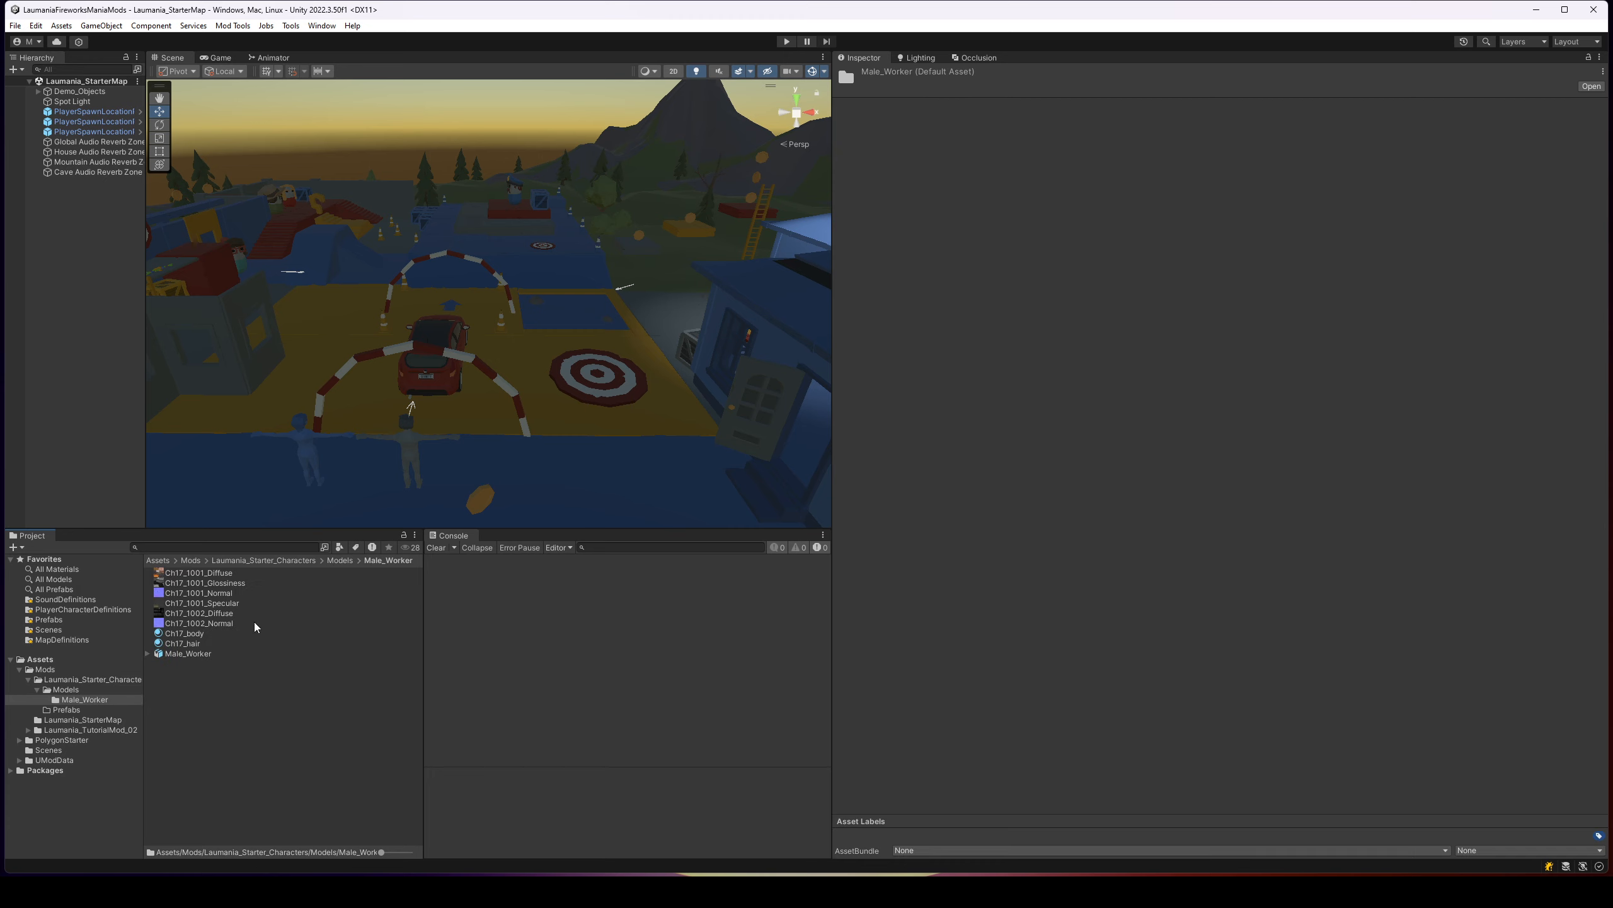
# Set the Ch17_body material's Smoothness to 0 and check the look on the Male_Worker model preview
pyautogui.click(198, 655)
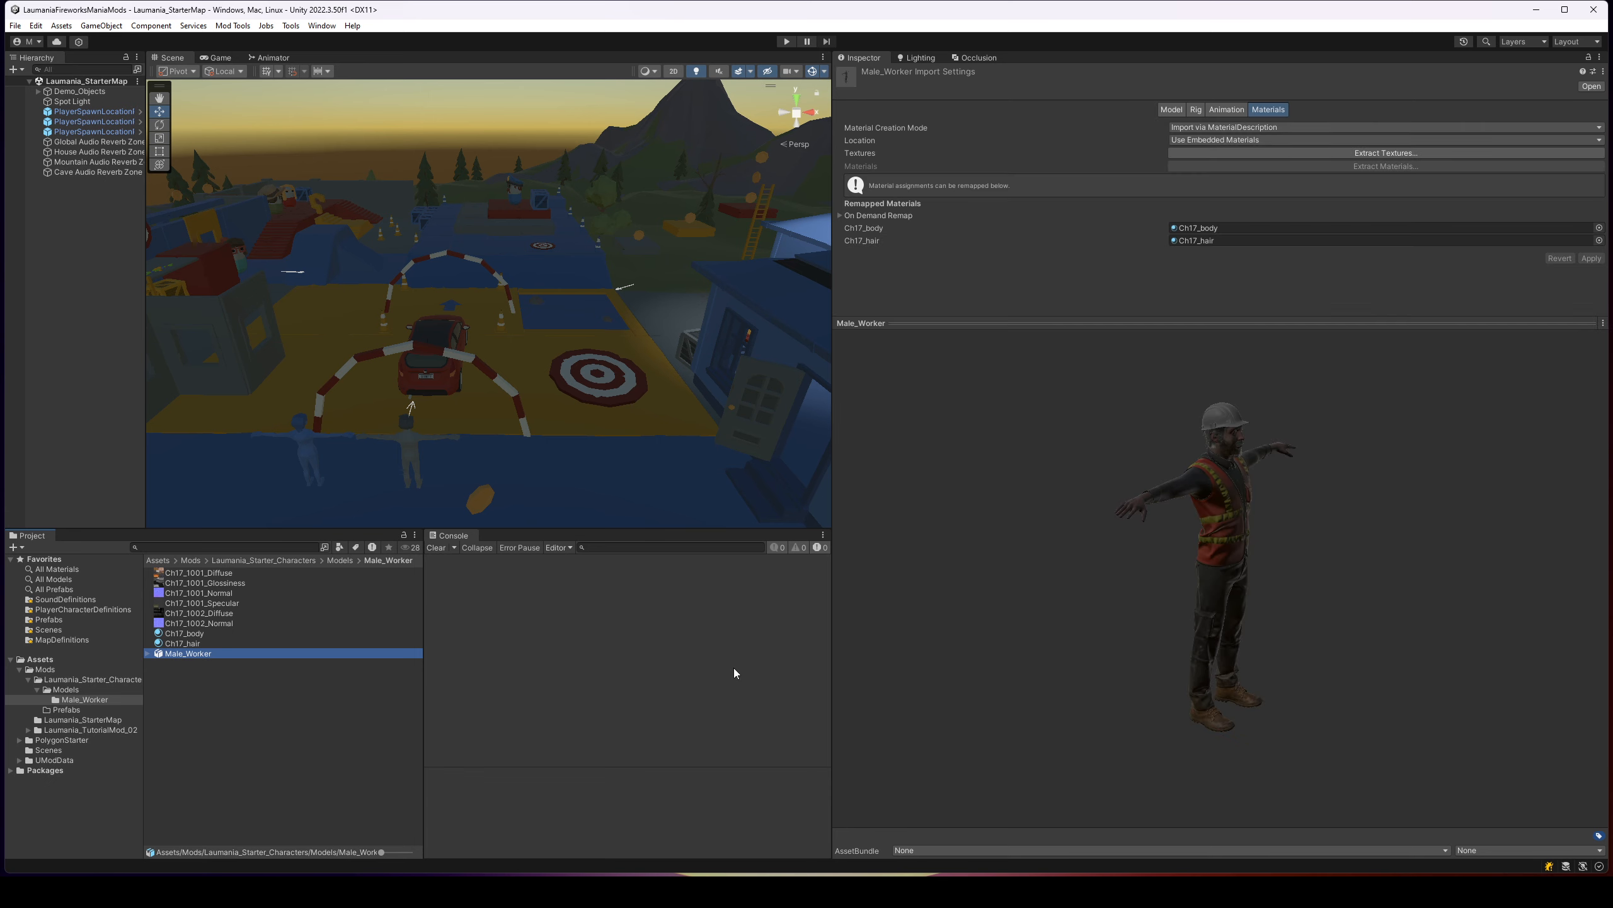
pyautogui.moveTo(1273, 590); pyautogui.dragTo(1107, 588)
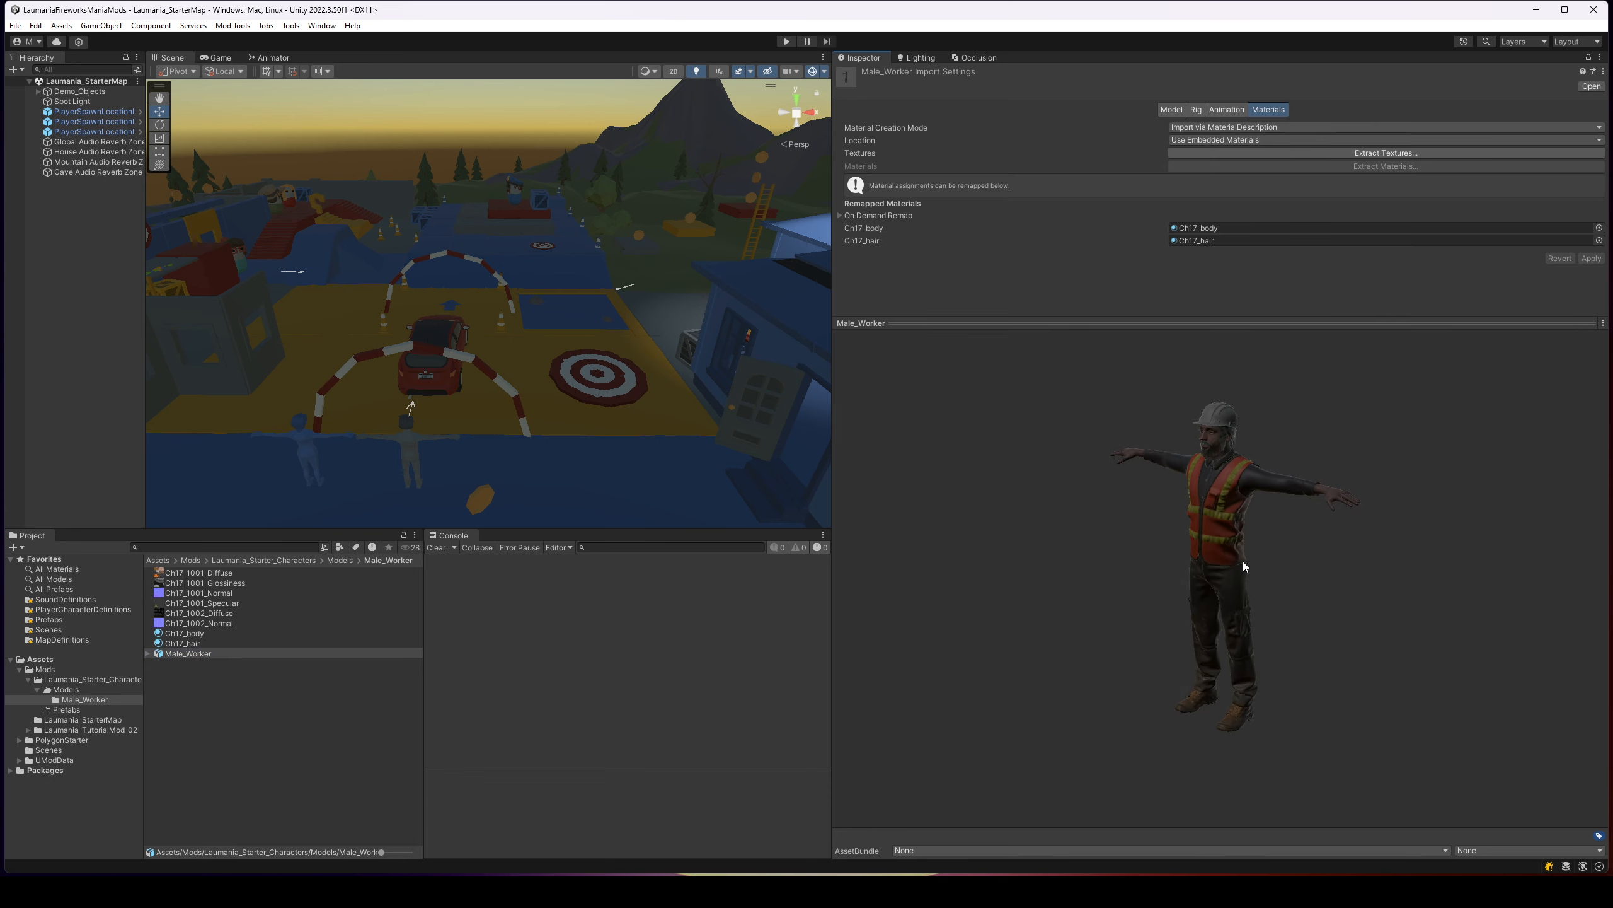
pyautogui.moveTo(1243, 560); pyautogui.dragTo(1261, 421)
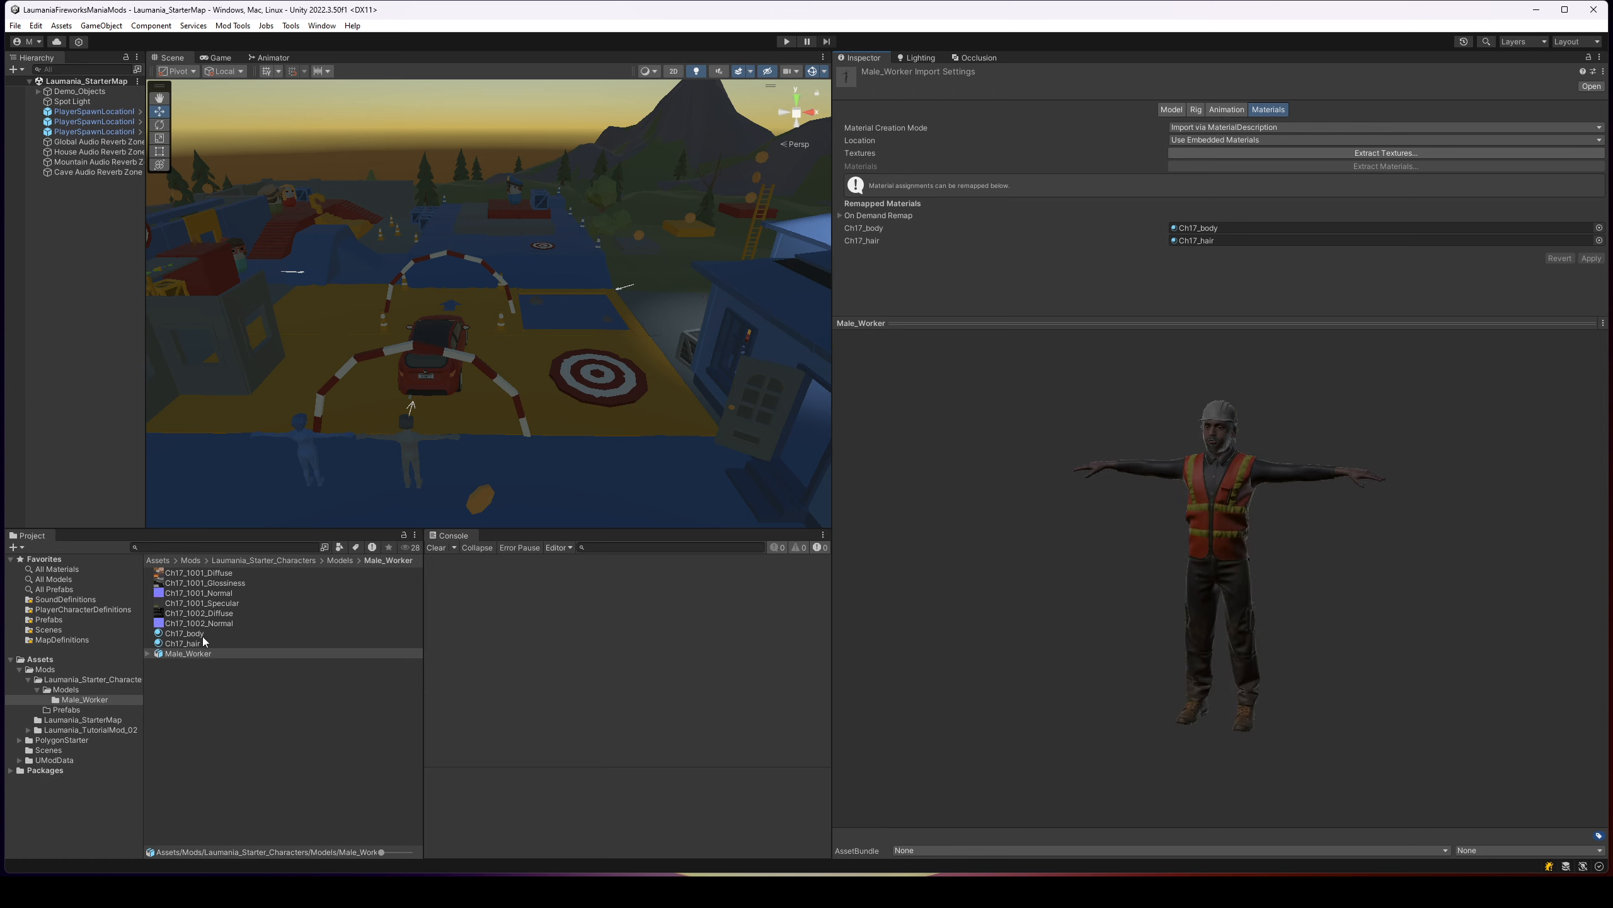
pyautogui.click(190, 633)
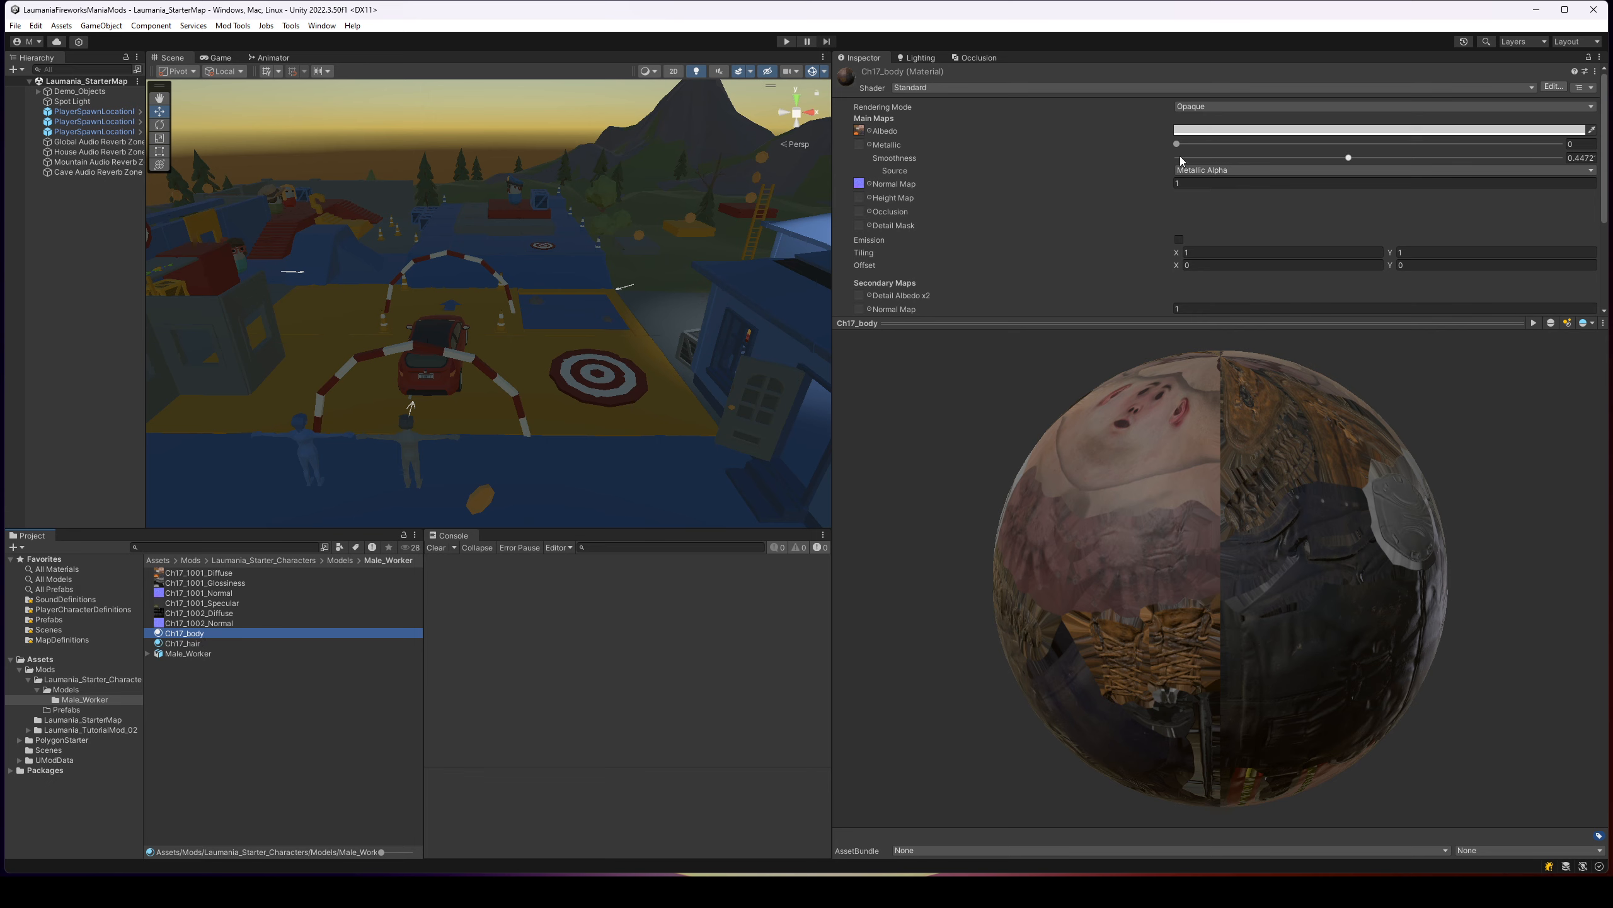
pyautogui.moveTo(1348, 159); pyautogui.dragTo(1141, 159)
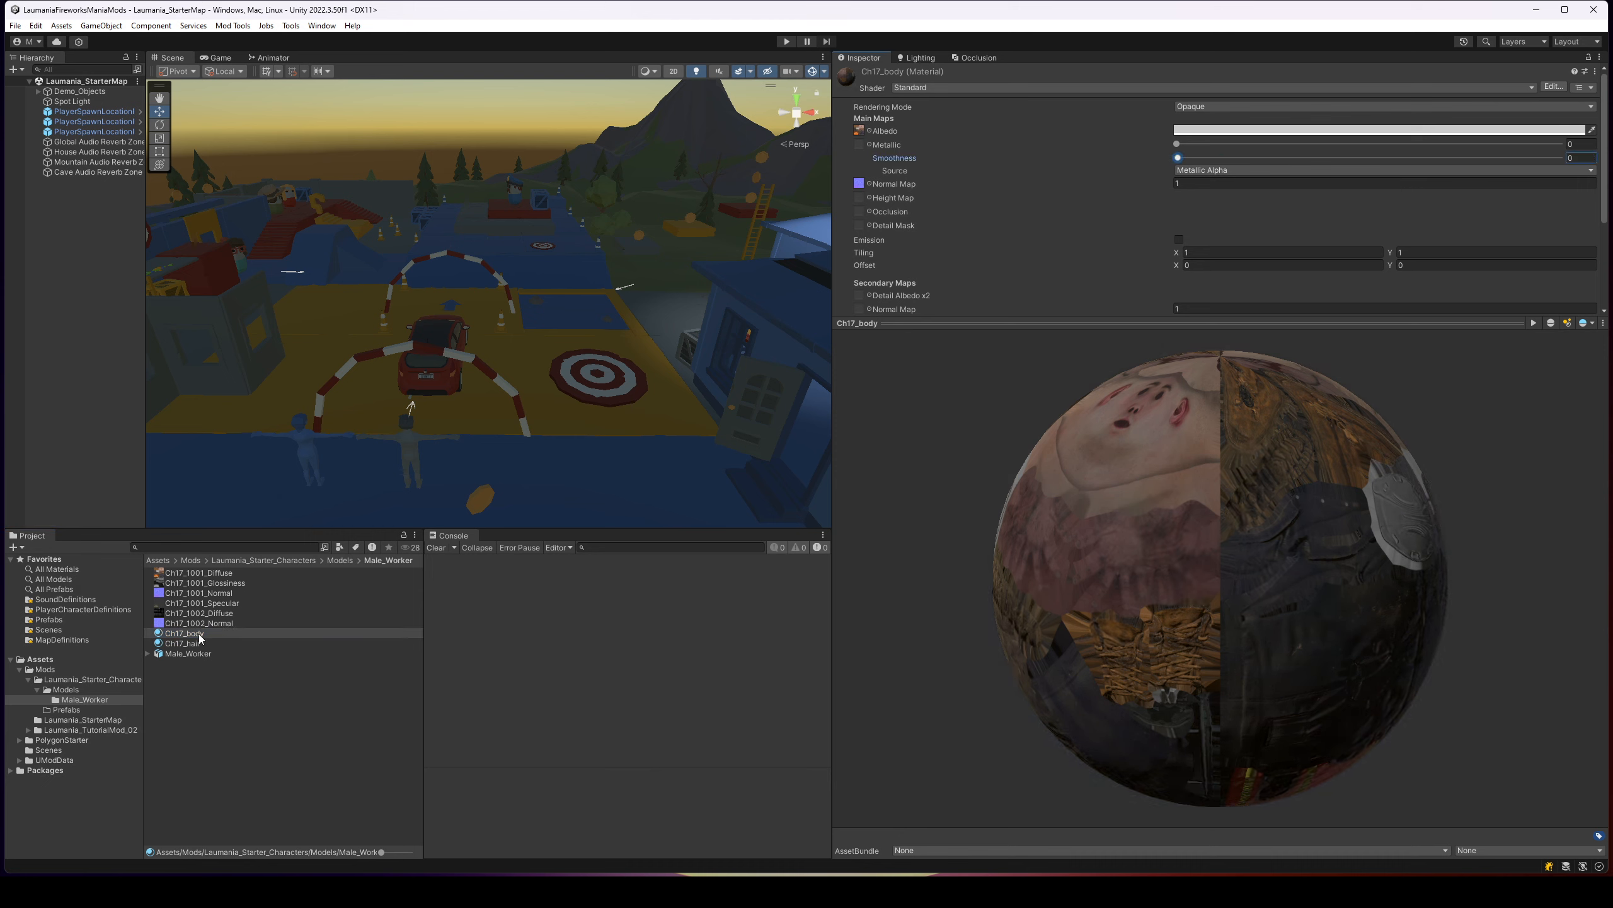
pyautogui.click(190, 654)
pyautogui.moveTo(865, 666); pyautogui.dragTo(1209, 511)
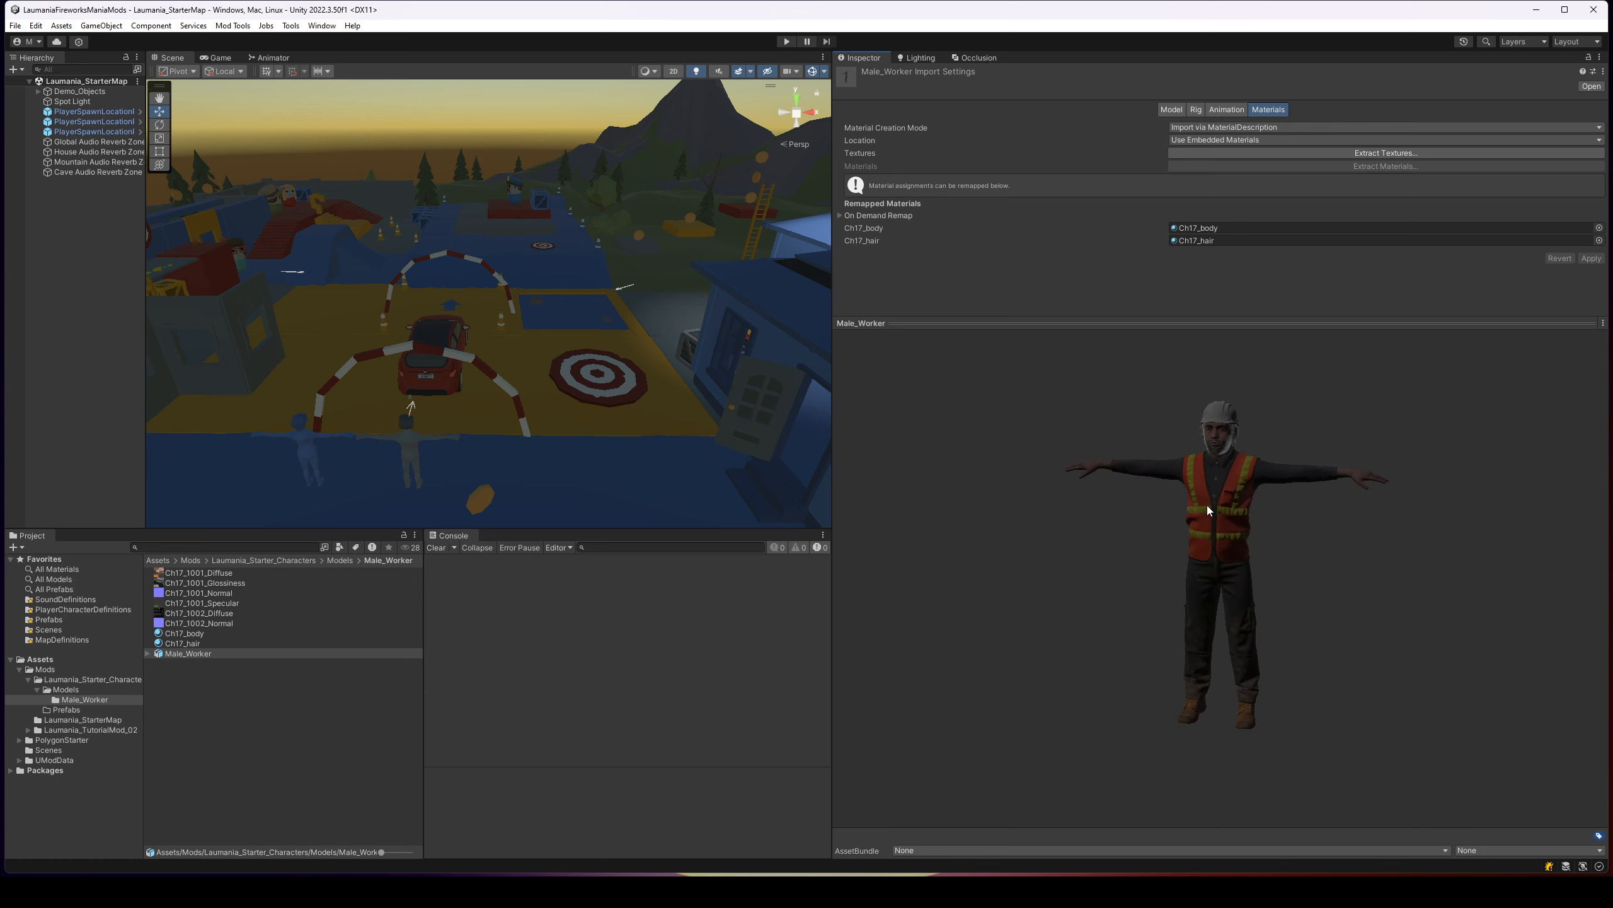
# Set the Ch17_hair material's Smoothness to 0 and check the Male_Worker model preview
pyautogui.click(184, 644)
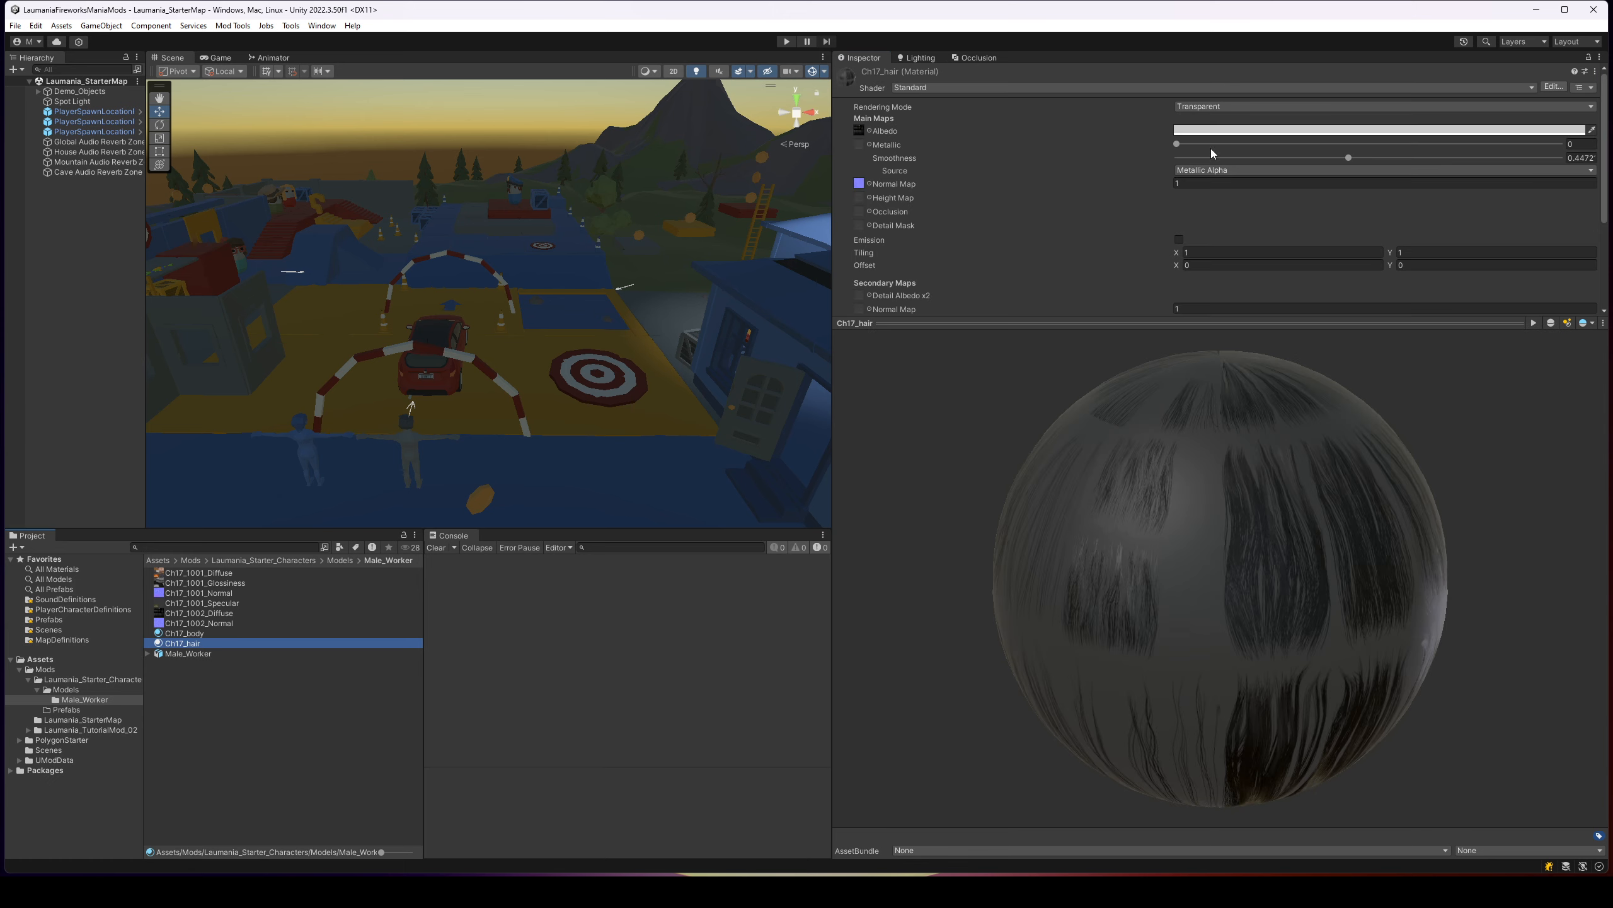
pyautogui.moveTo(1348, 157); pyautogui.dragTo(1087, 165)
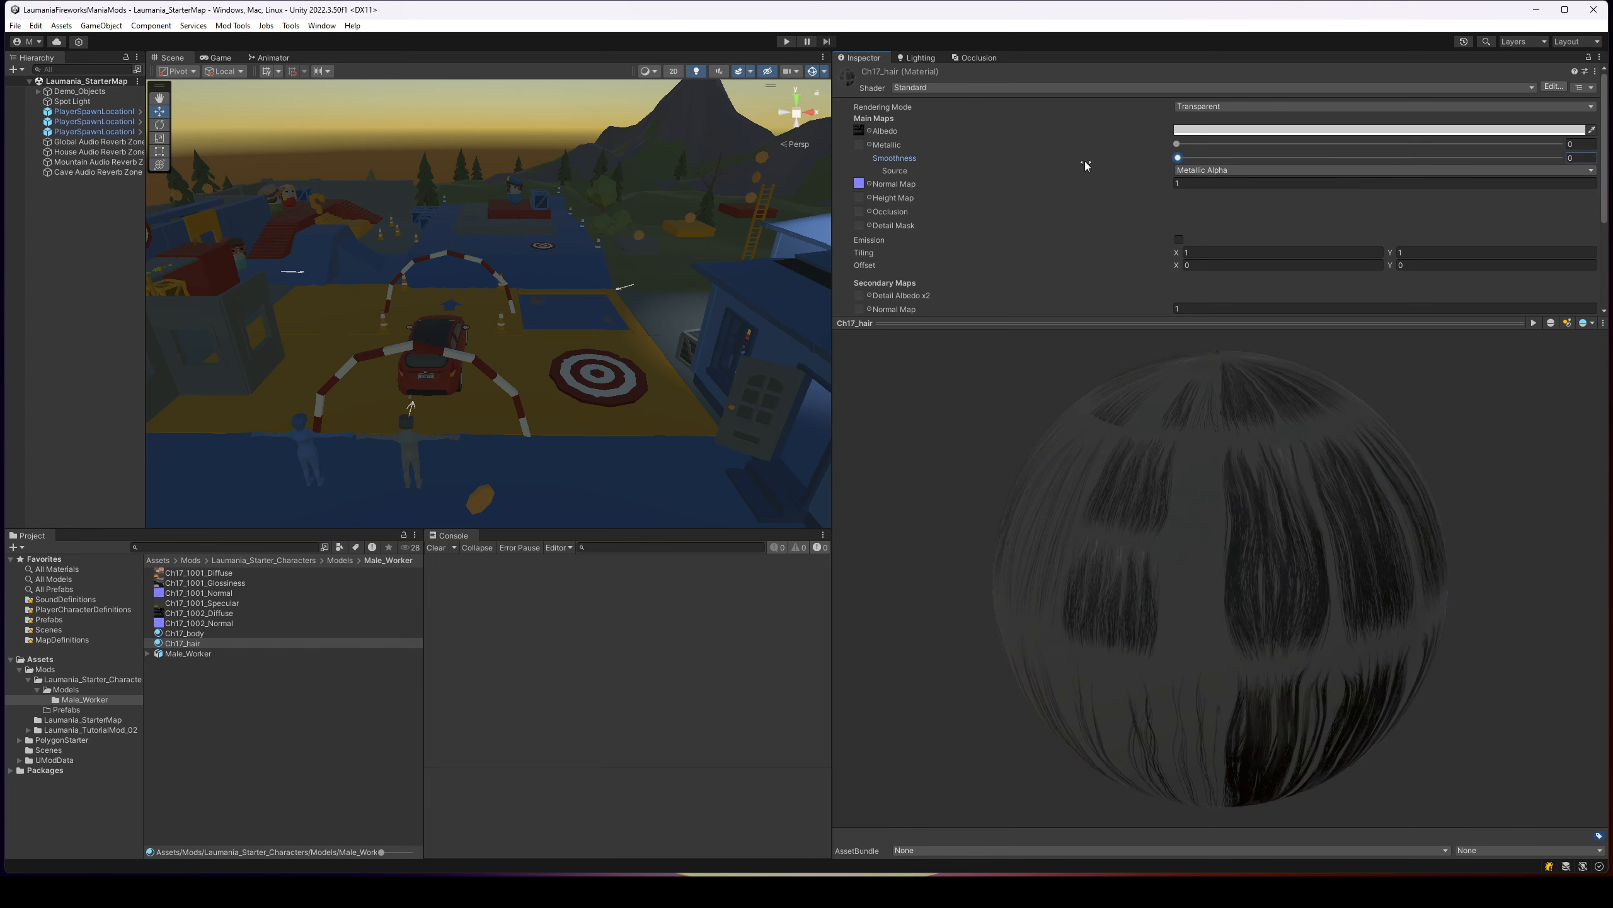
pyautogui.click(184, 655)
pyautogui.moveTo(1228, 528); pyautogui.dragTo(1173, 500)
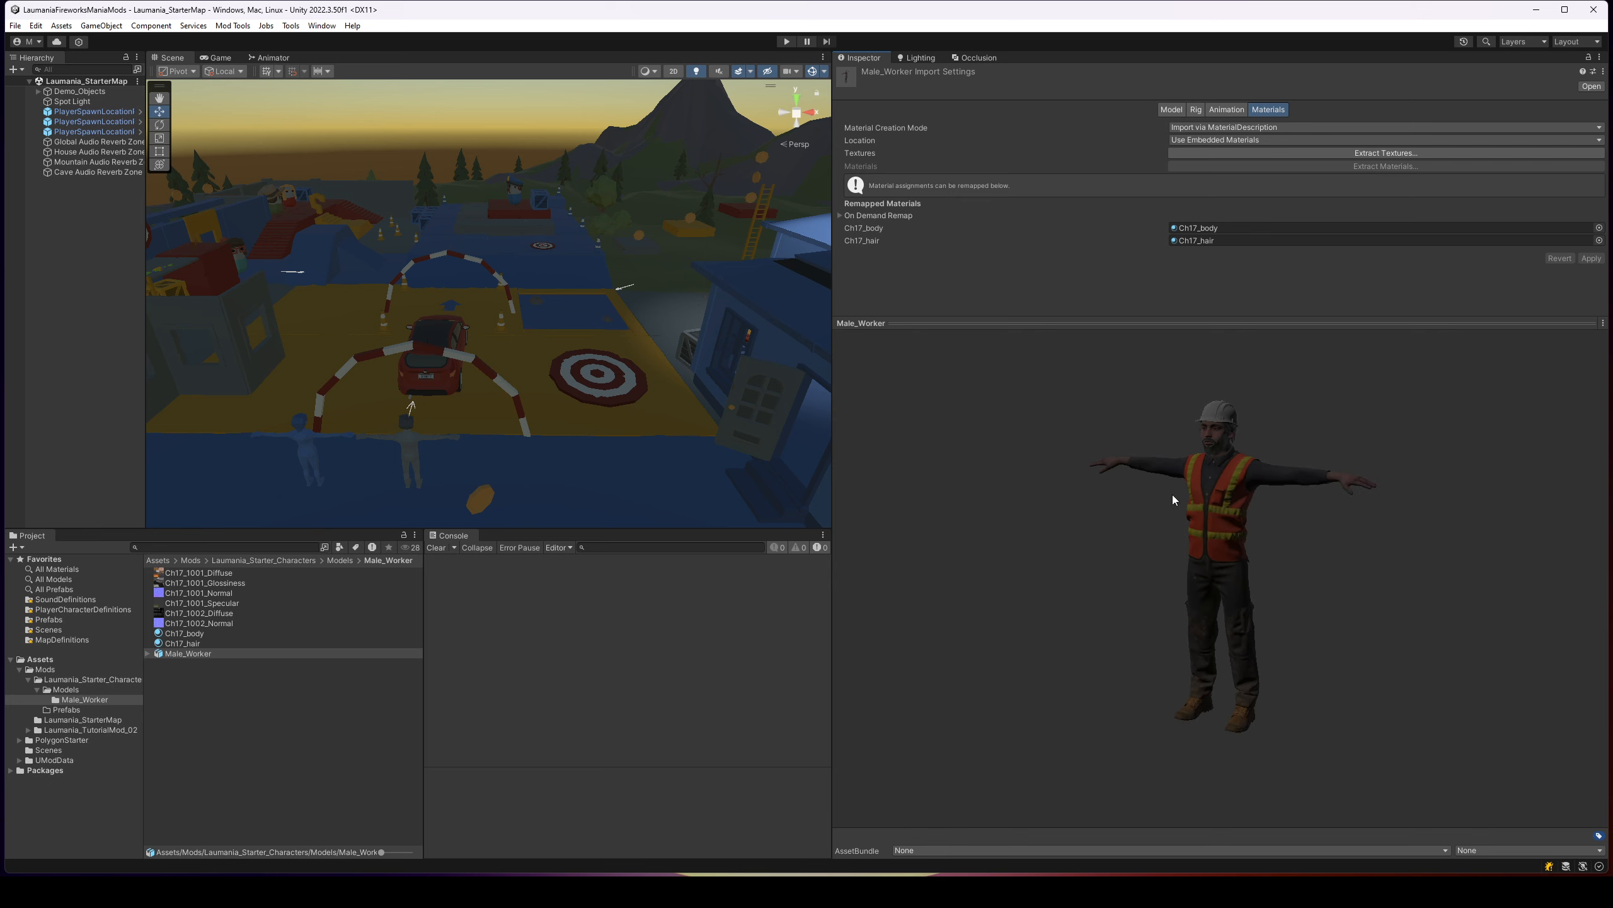
# Try the Ch17_body material with Smoothness and Metallic at 1 and view the effect on the Male_Worker preview
pyautogui.click(189, 644)
pyautogui.press('Up')
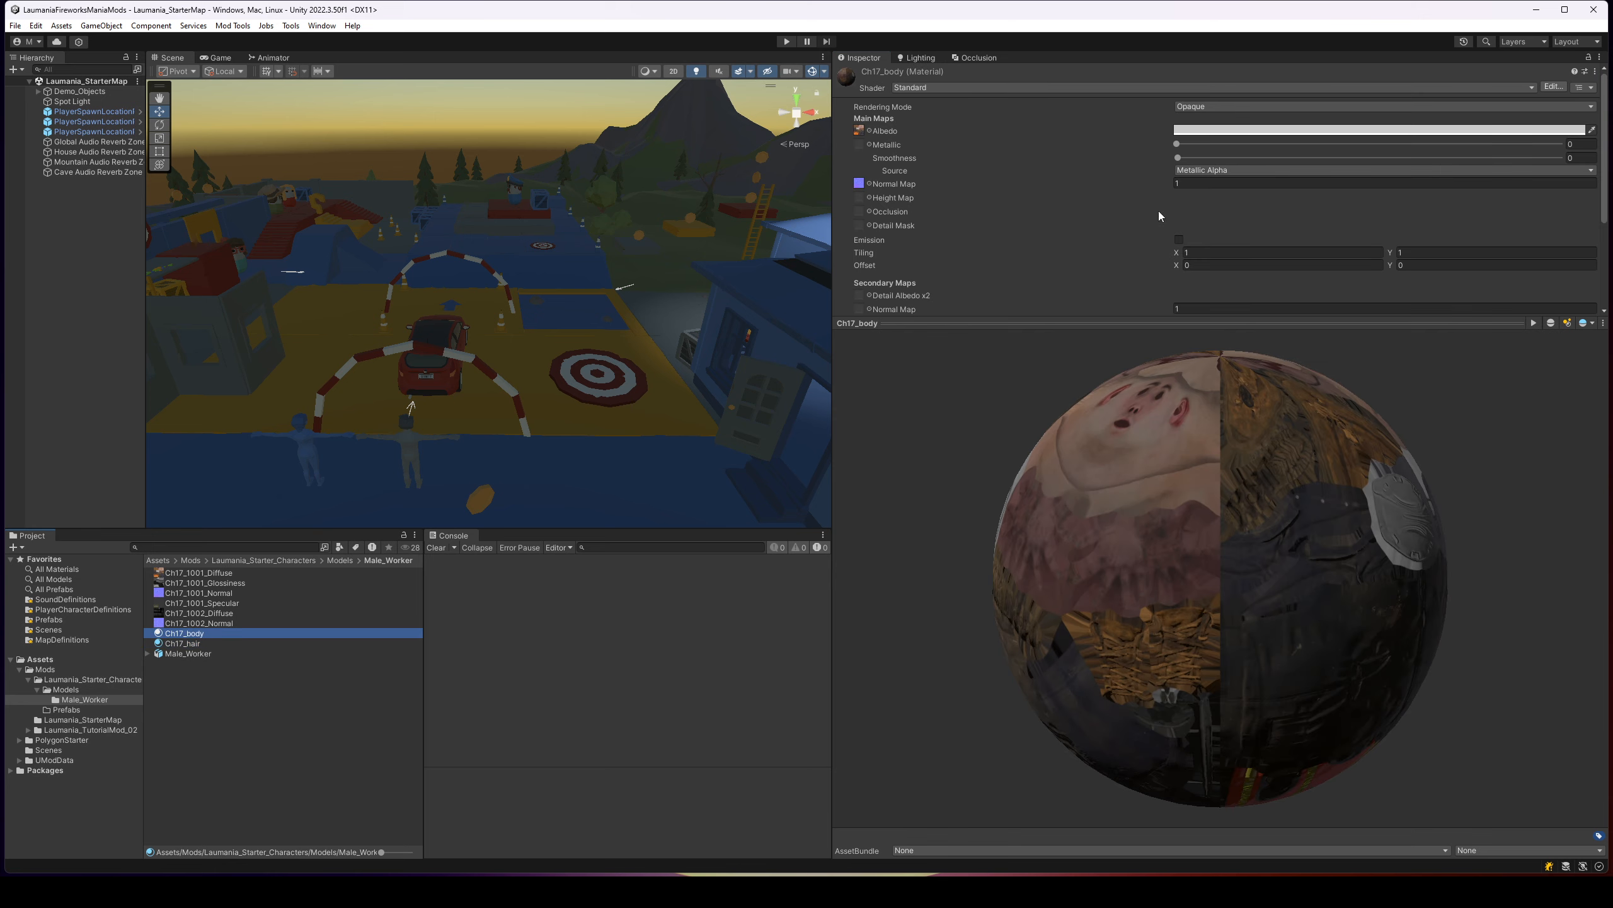
pyautogui.moveTo(1179, 158); pyautogui.dragTo(1569, 159)
pyautogui.moveTo(1176, 144); pyautogui.dragTo(1567, 145)
pyautogui.click(188, 653)
pyautogui.moveTo(1258, 531); pyautogui.dragTo(1430, 548)
# Reset the Ch17_body material's Smoothness and Metallic to 0 and recheck the Male_Worker preview
pyautogui.click(211, 634)
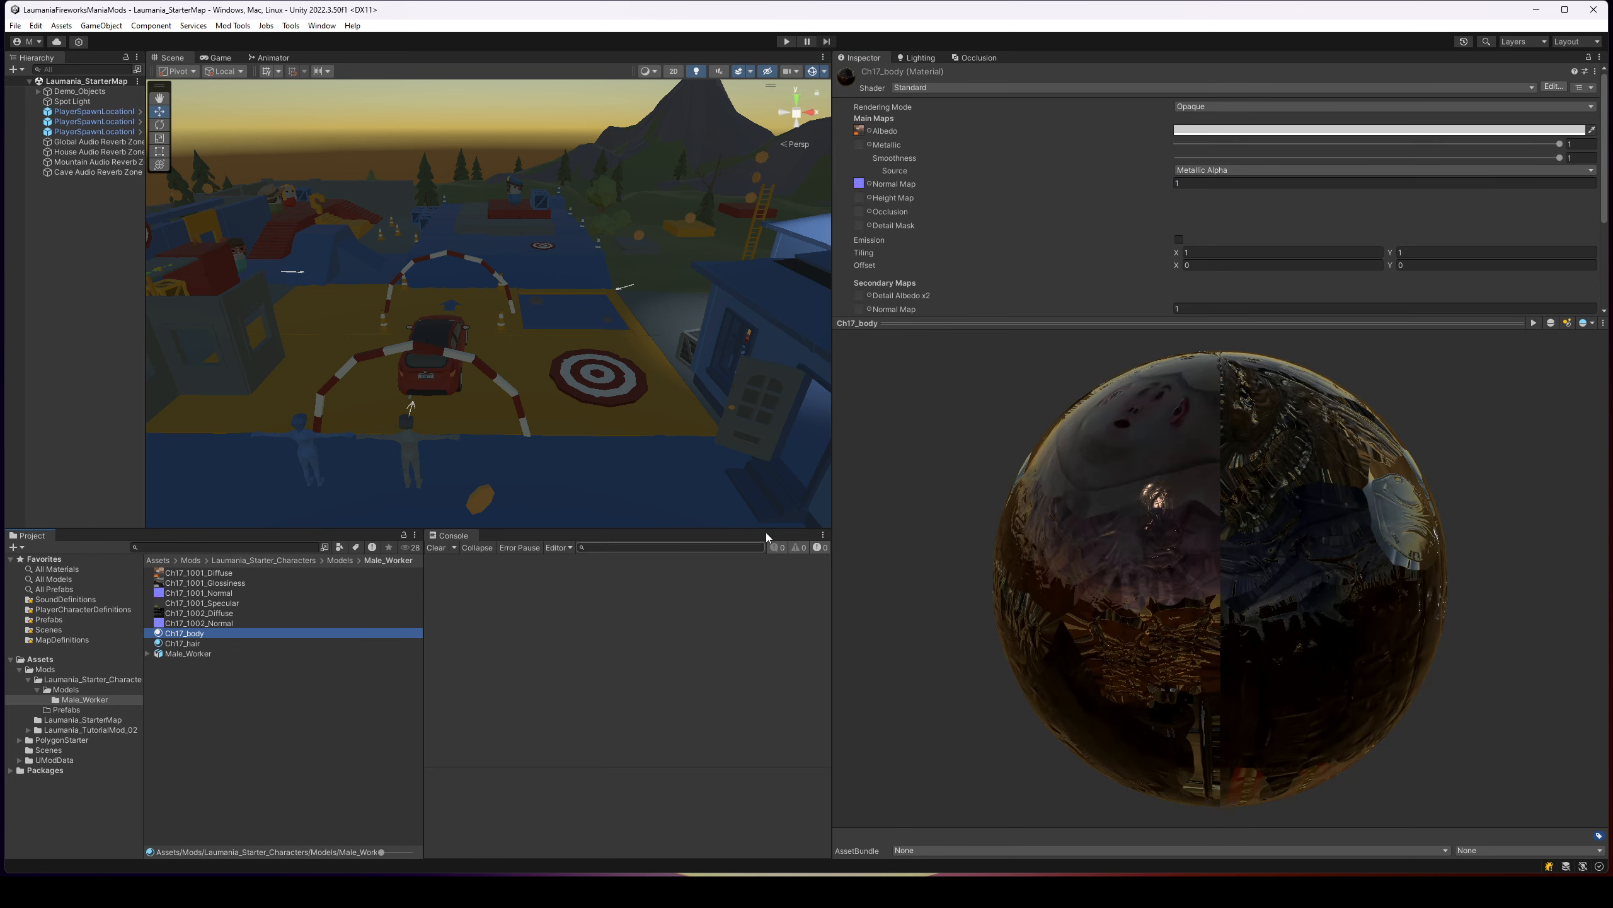
pyautogui.moveTo(1561, 157); pyautogui.dragTo(1103, 157)
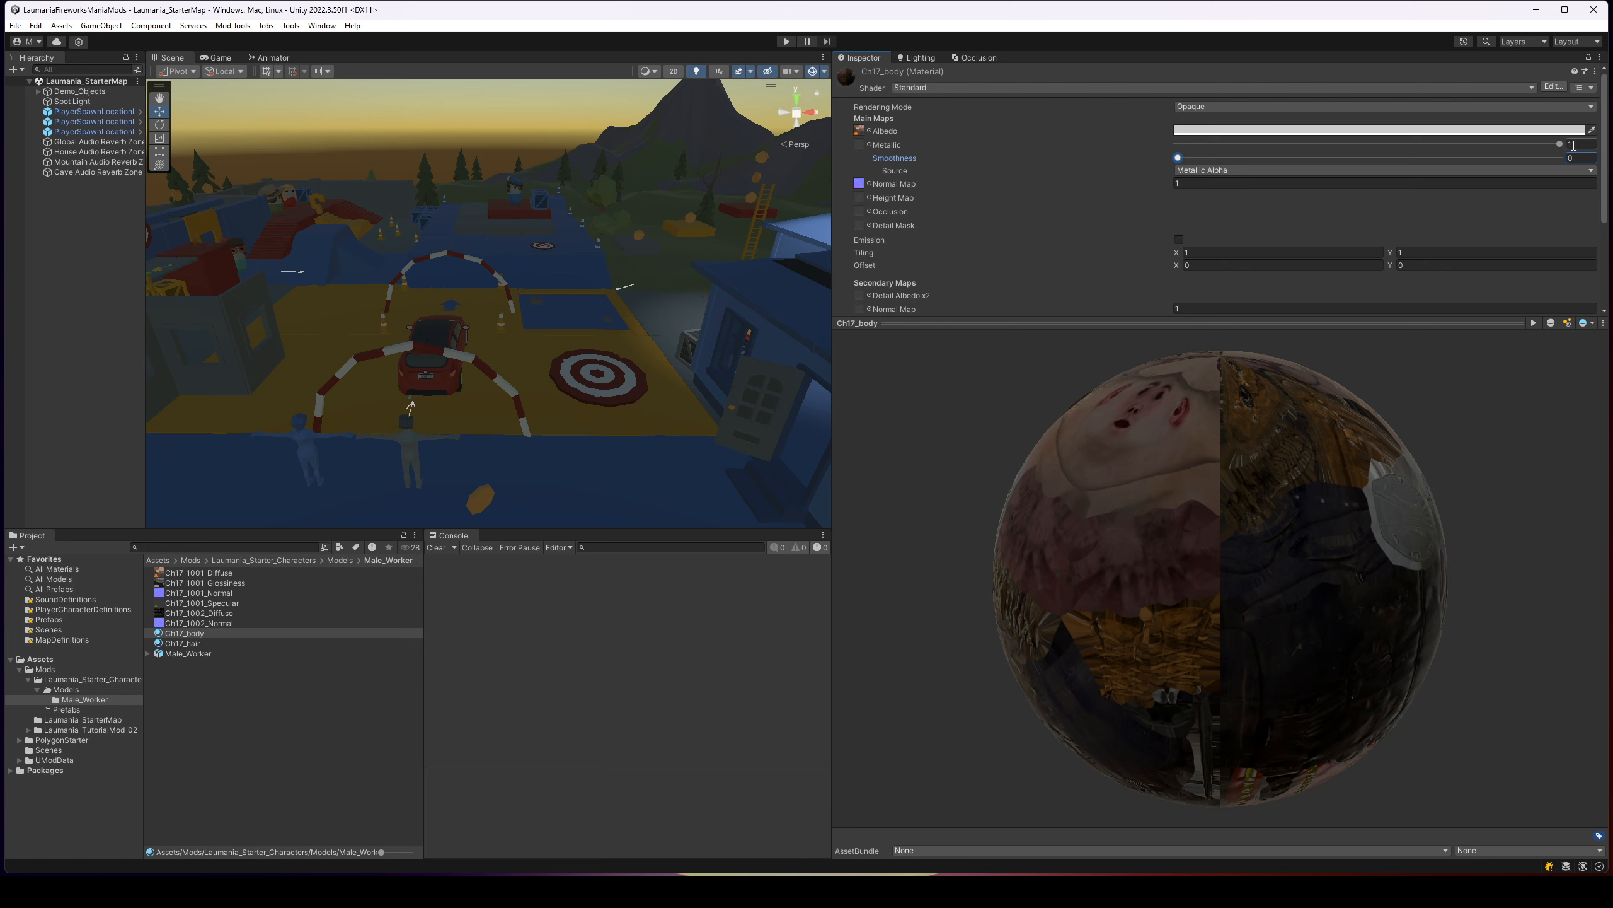
pyautogui.moveTo(1560, 144); pyautogui.dragTo(1047, 148)
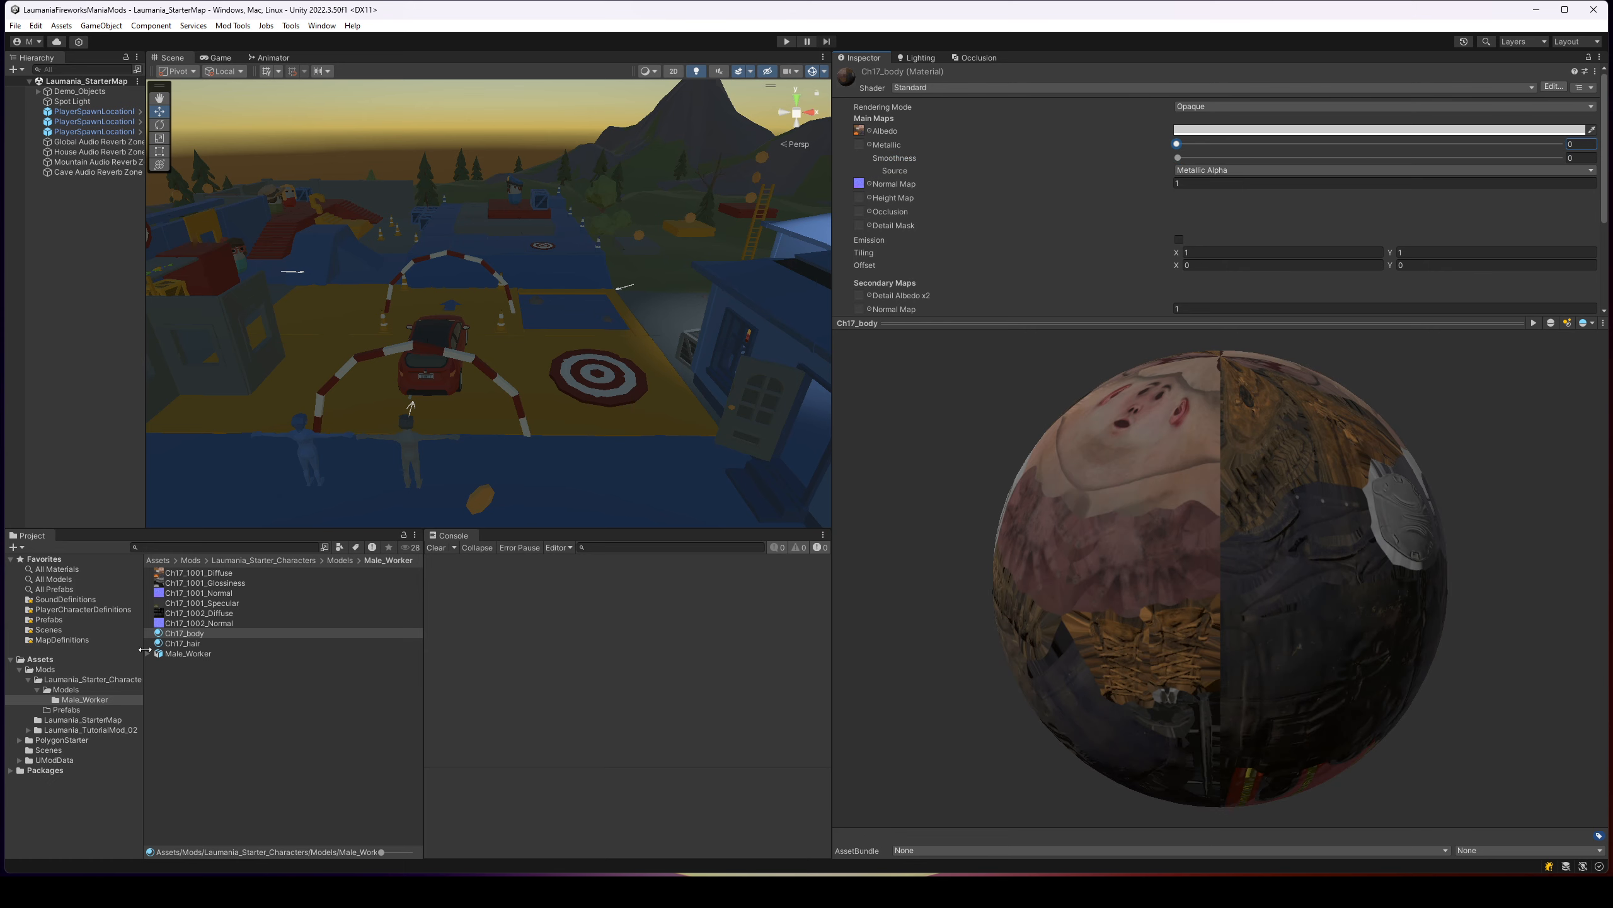
pyautogui.click(231, 655)
pyautogui.moveTo(908, 488); pyautogui.dragTo(1137, 501)
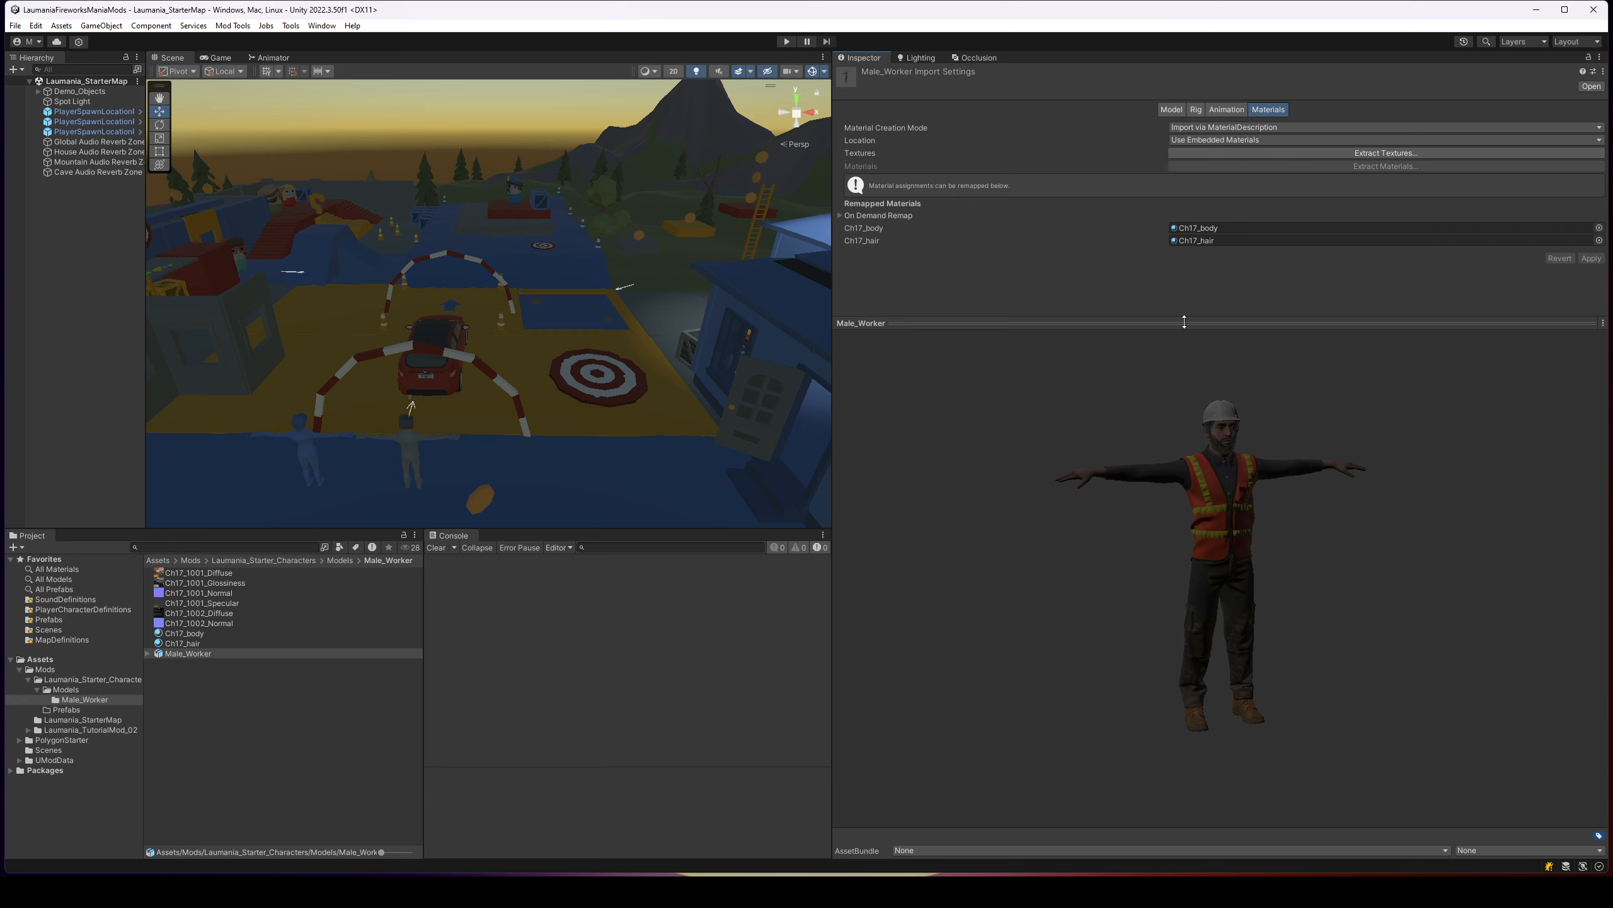
# Shrink the model preview area and narrow the Inspector to give the scene view more room
pyautogui.moveTo(1184, 321); pyautogui.dragTo(1179, 496)
pyautogui.moveTo(1226, 588)
pyautogui.mouseDown()
pyautogui.moveTo(1059, 598)
pyautogui.moveTo(1233, 580)
pyautogui.mouseUp()
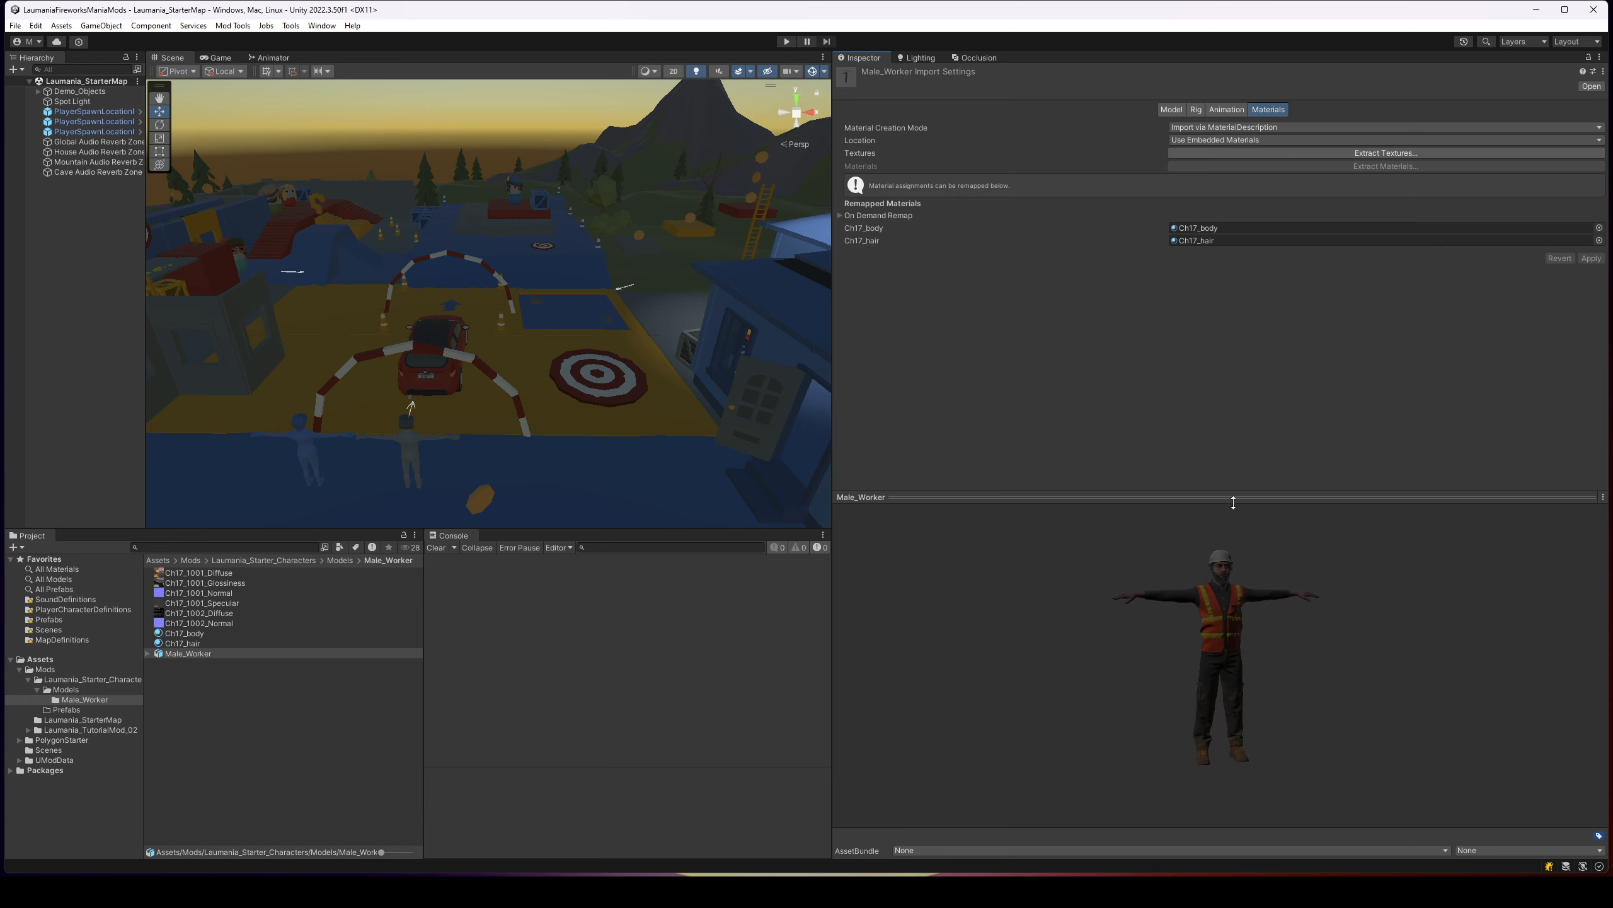
pyautogui.moveTo(1232, 497); pyautogui.dragTo(1232, 565)
pyautogui.moveTo(833, 414); pyautogui.dragTo(1263, 407)
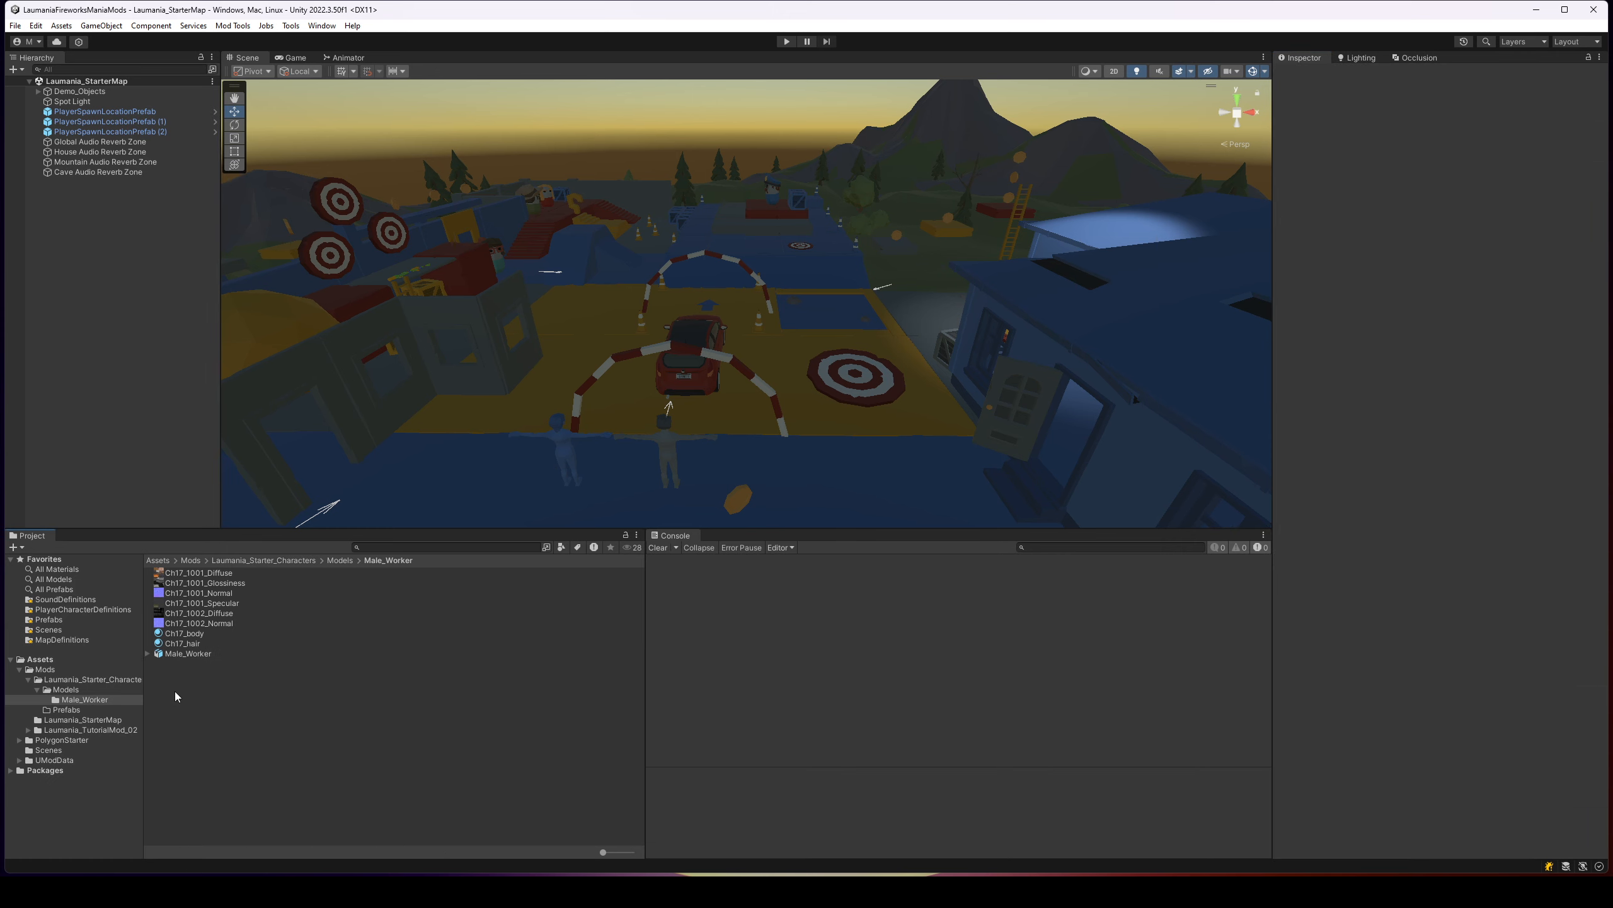
# Add the Male_Worker model to the Laumania_StarterMap scene hierarchy and rename the object Male_Worker_Prefab
pyautogui.click(187, 655)
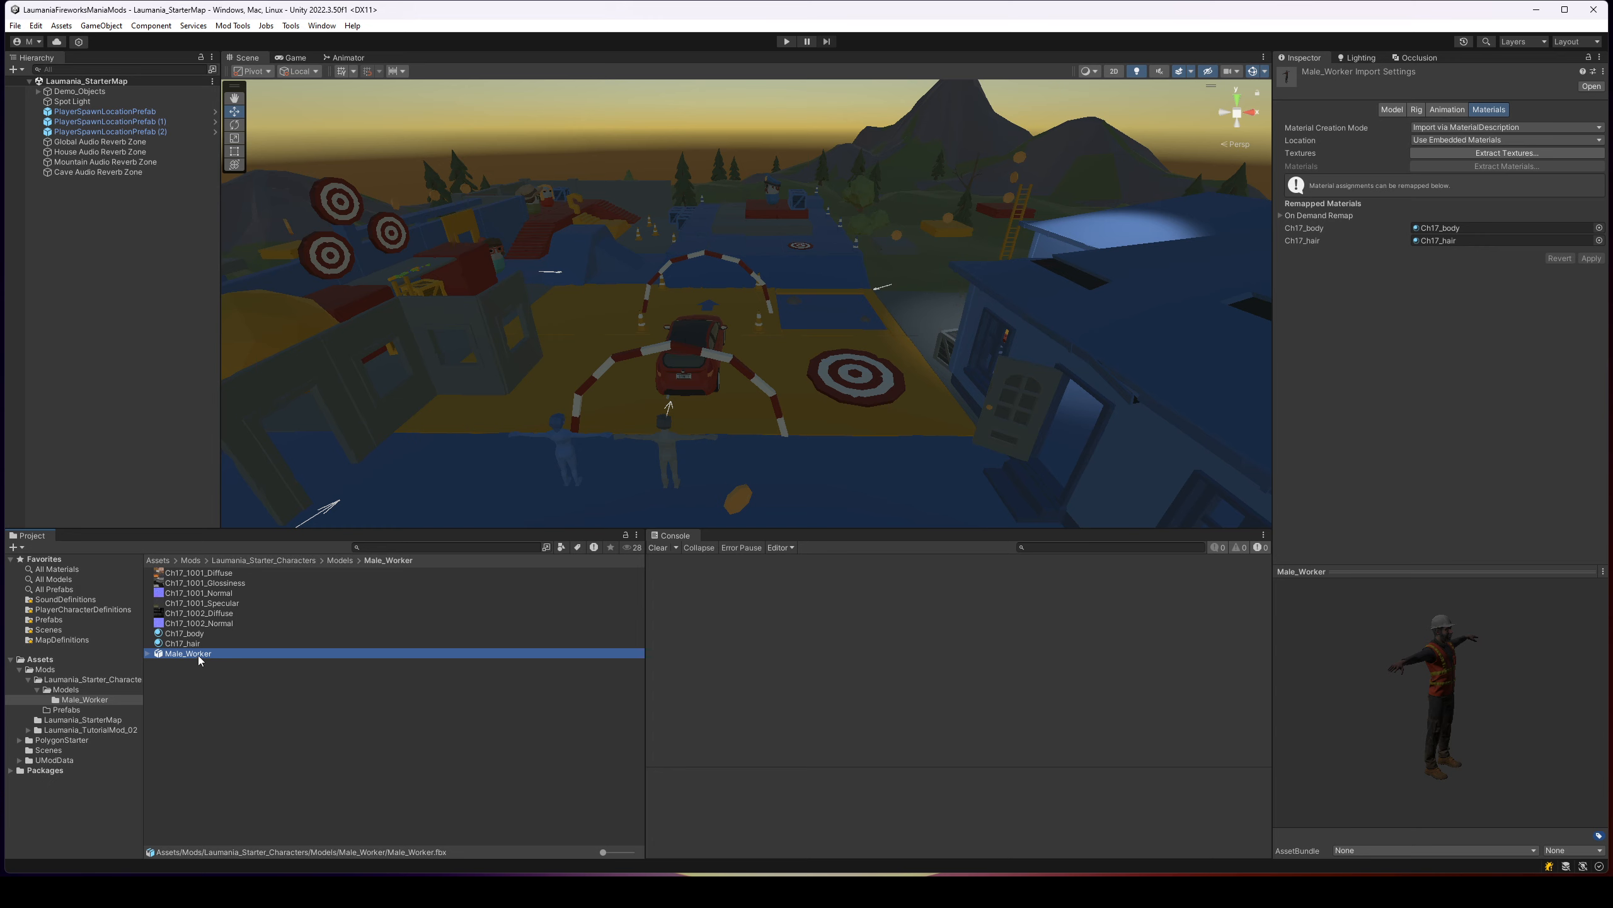
pyautogui.moveTo(198, 656); pyautogui.dragTo(118, 258)
pyautogui.click(71, 182)
pyautogui.write('_Prefab')
pyautogui.press('Return')
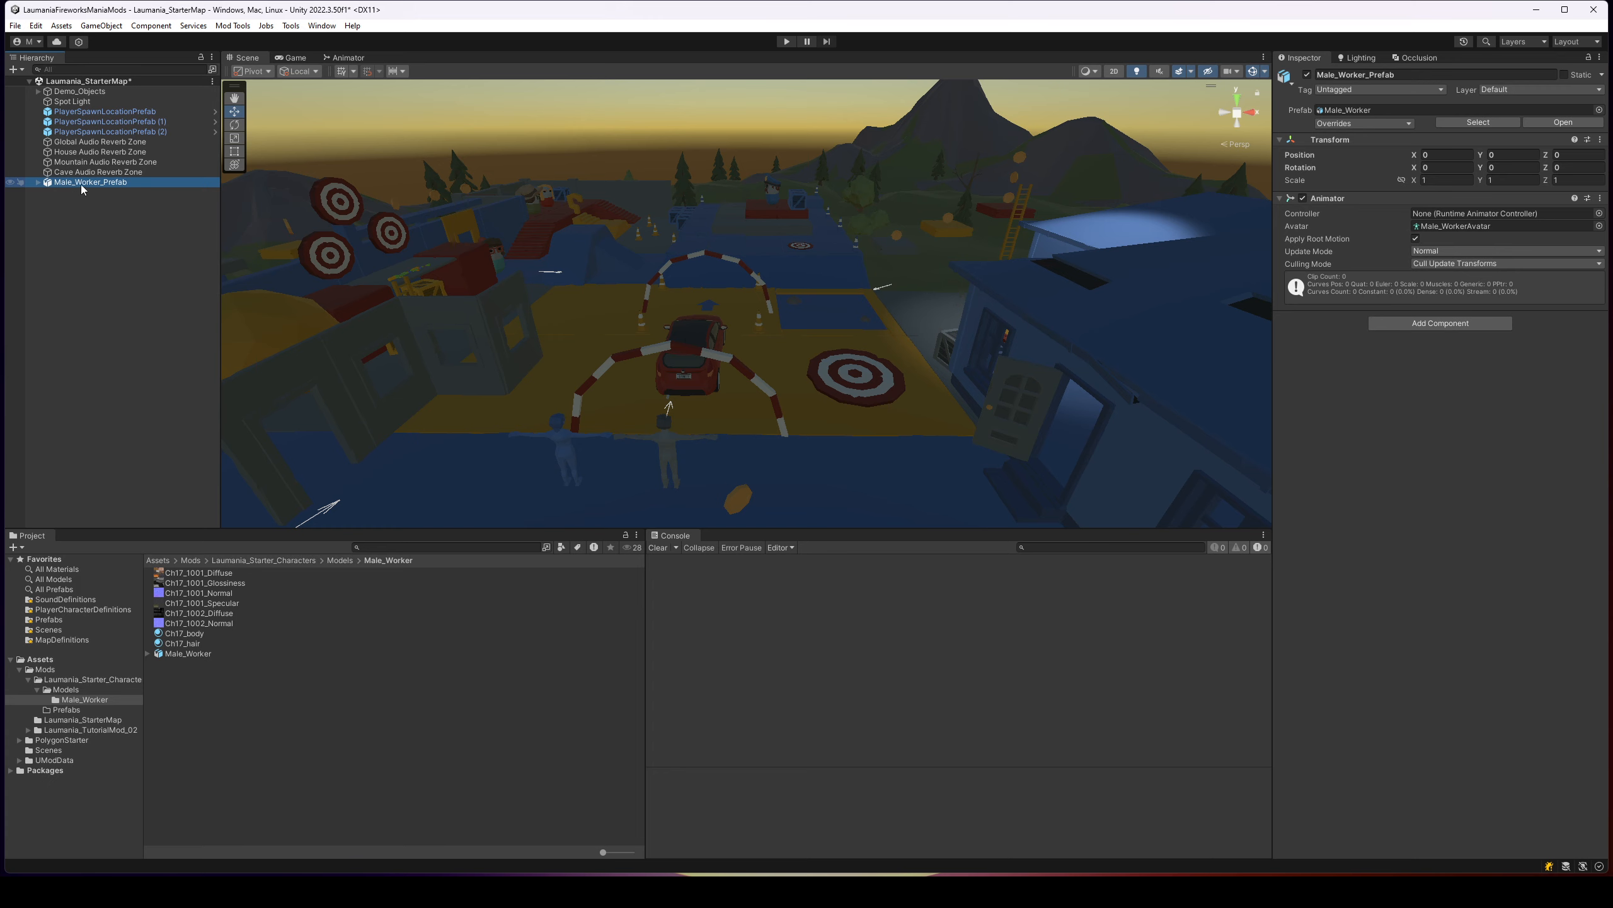